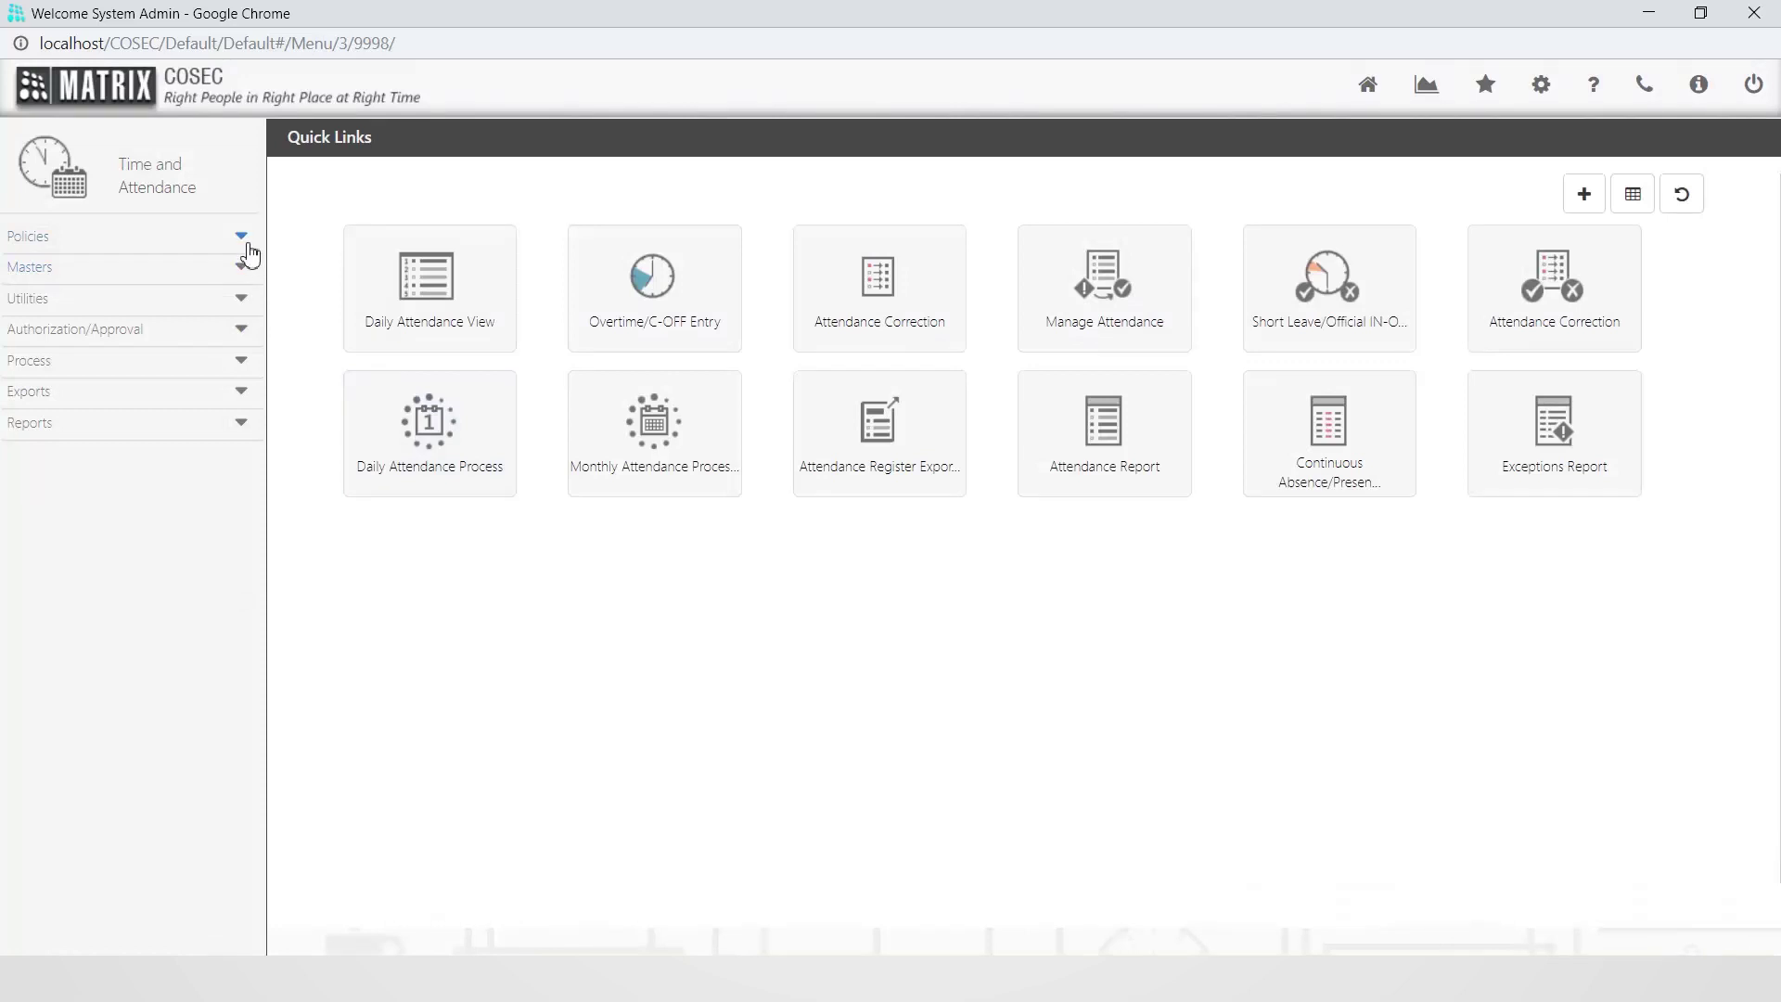
Step: Add a new overtime policy in the Time and Attendance policies and name it Overtime Policy 3
left_click(243, 238)
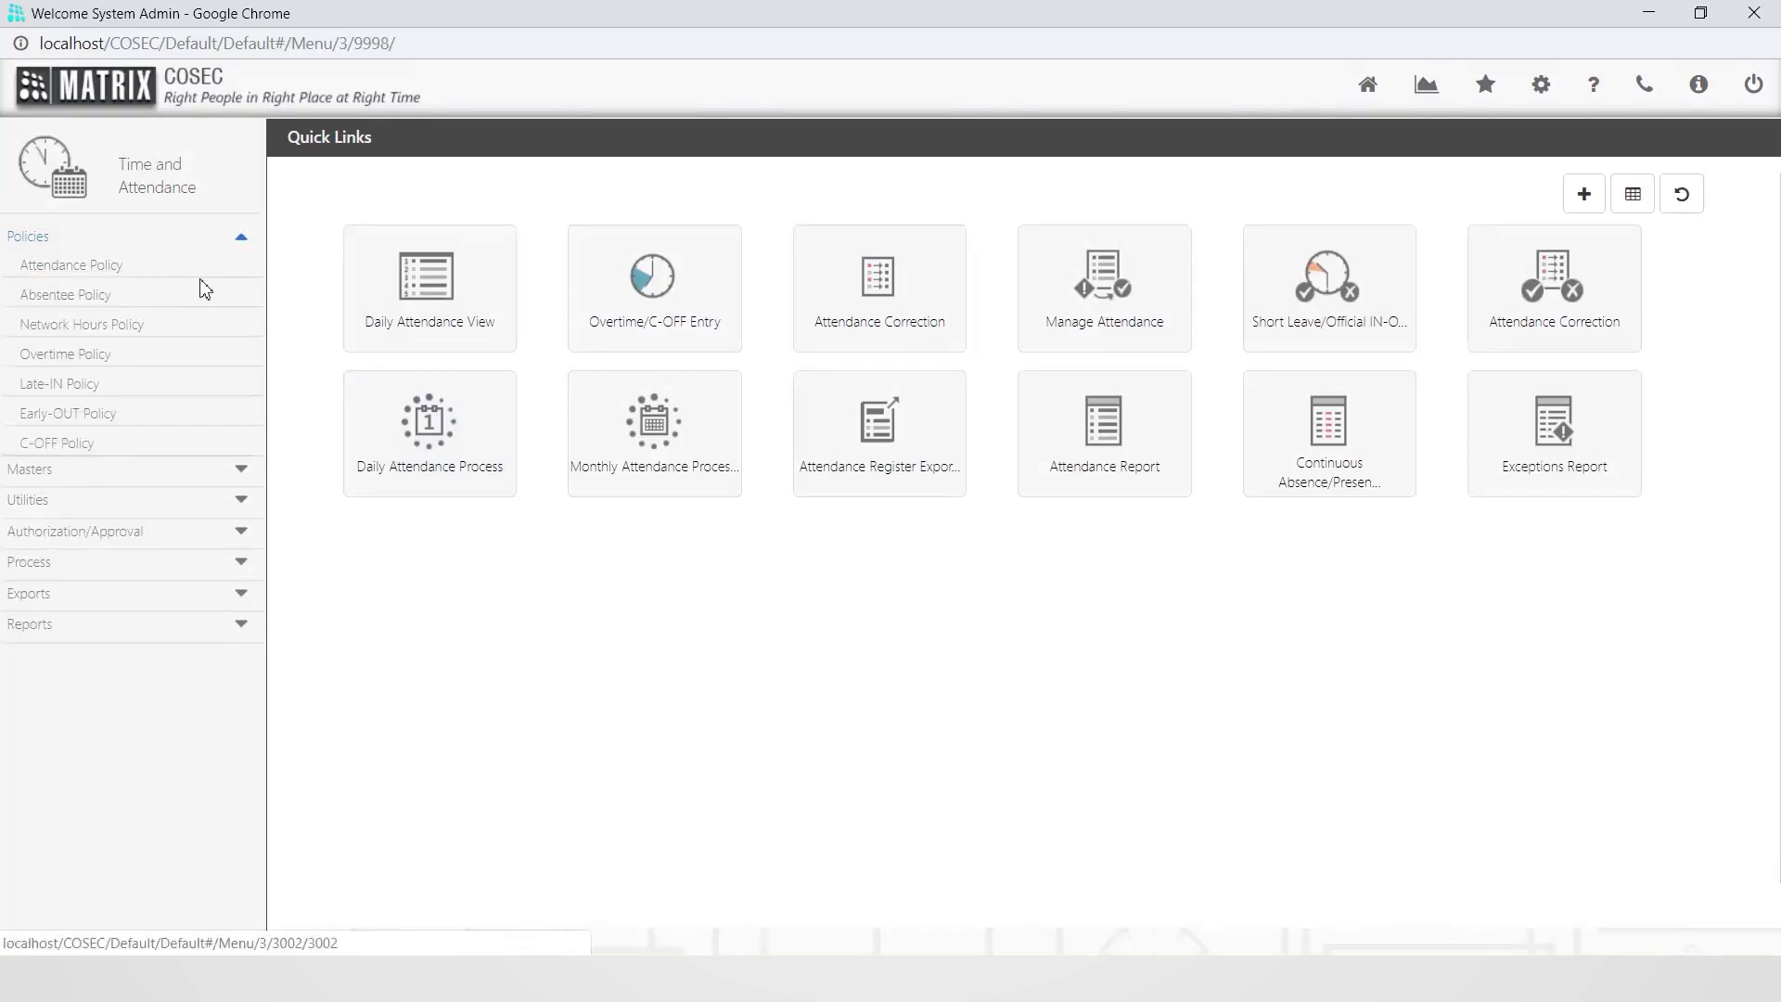
left_click(104, 362)
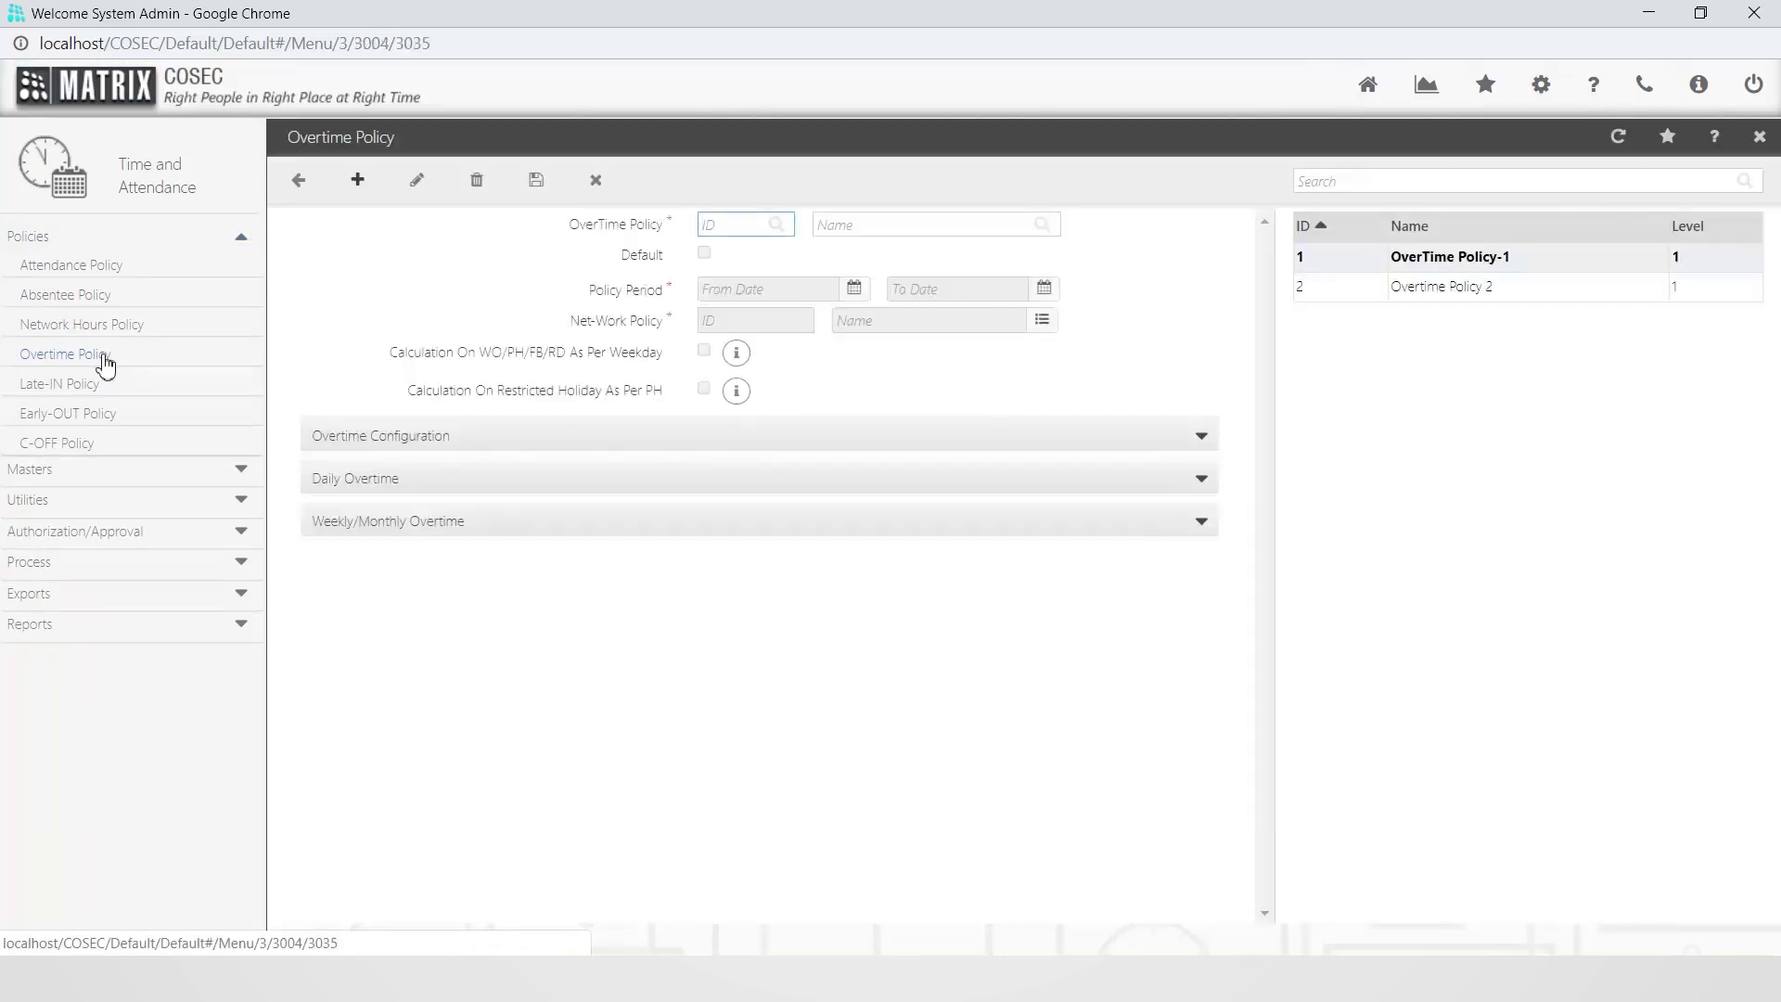
left_click(359, 180)
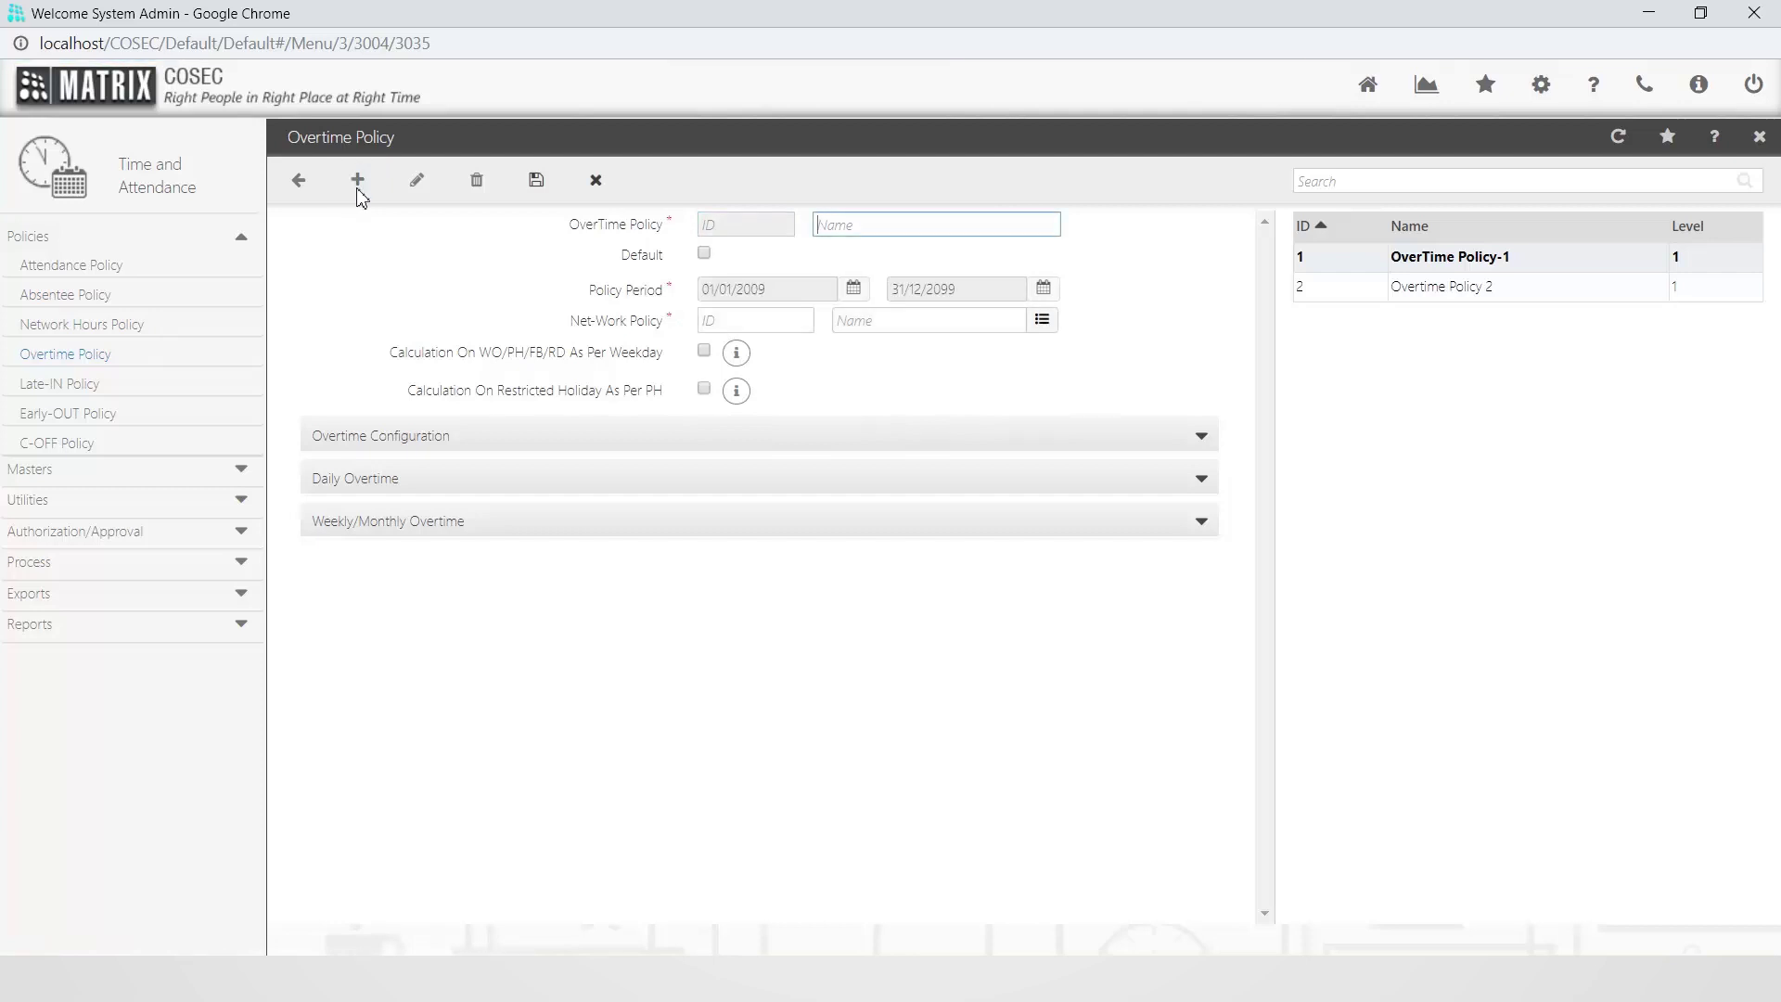
type("C")
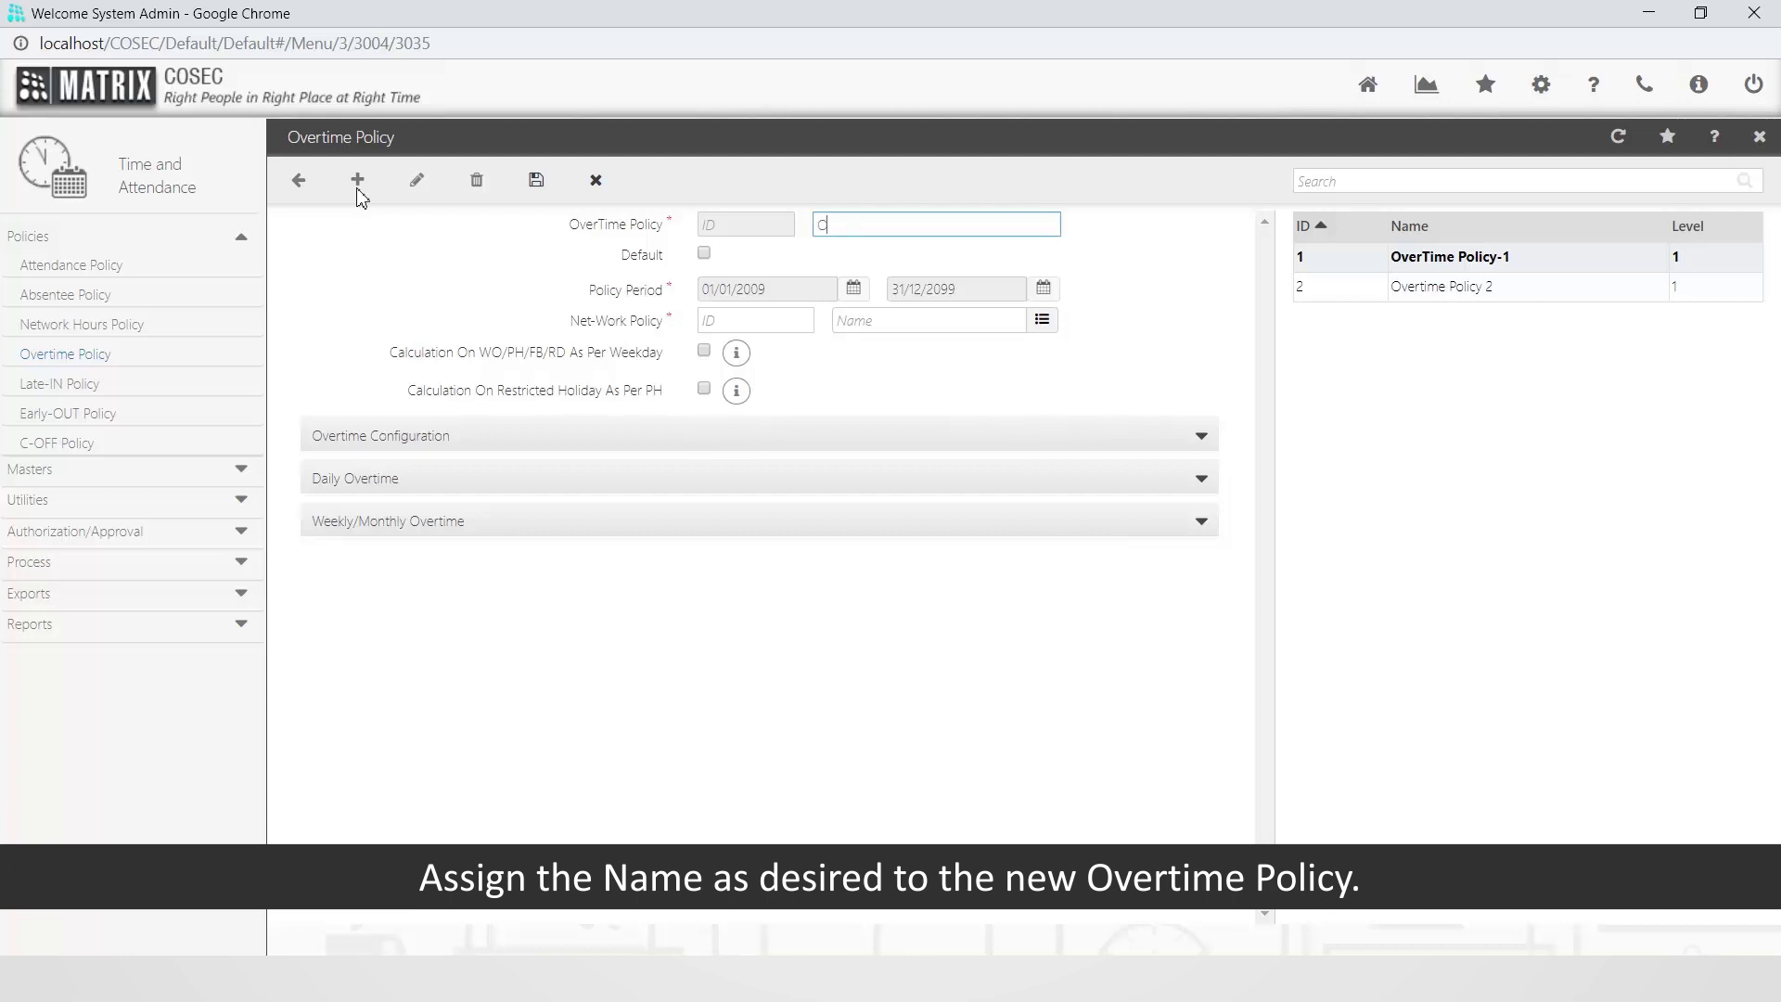
type("vertime")
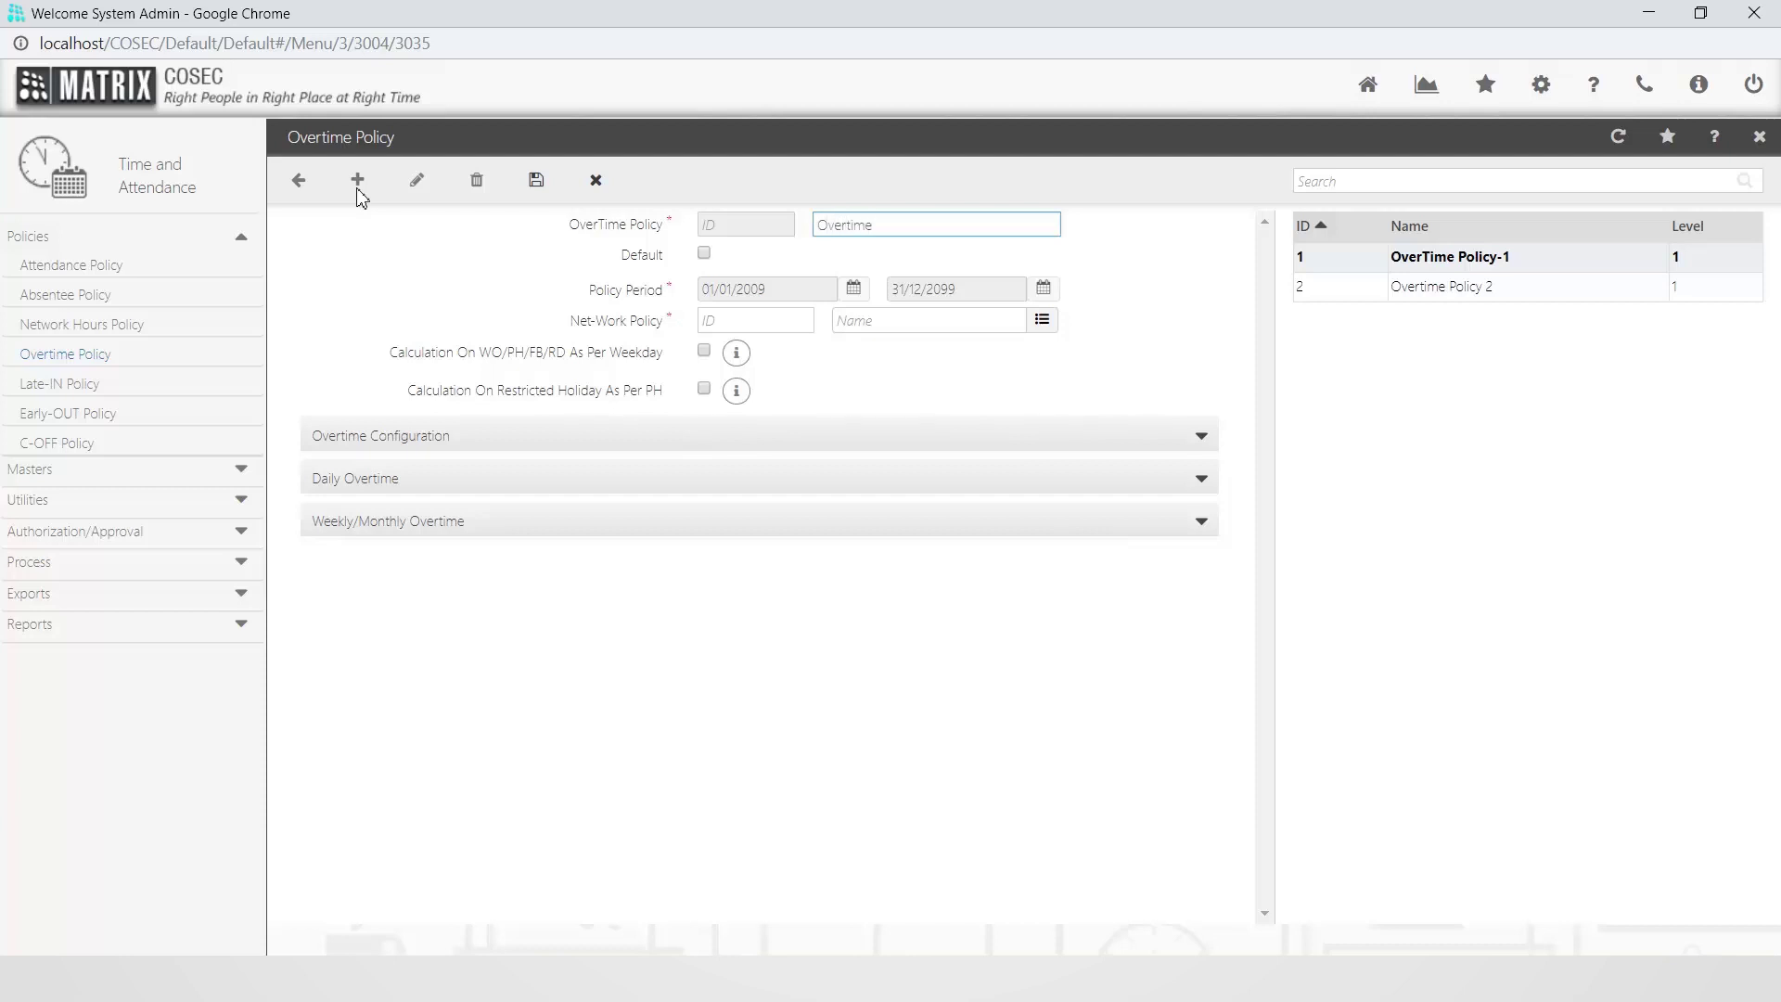
type(" Policy 3")
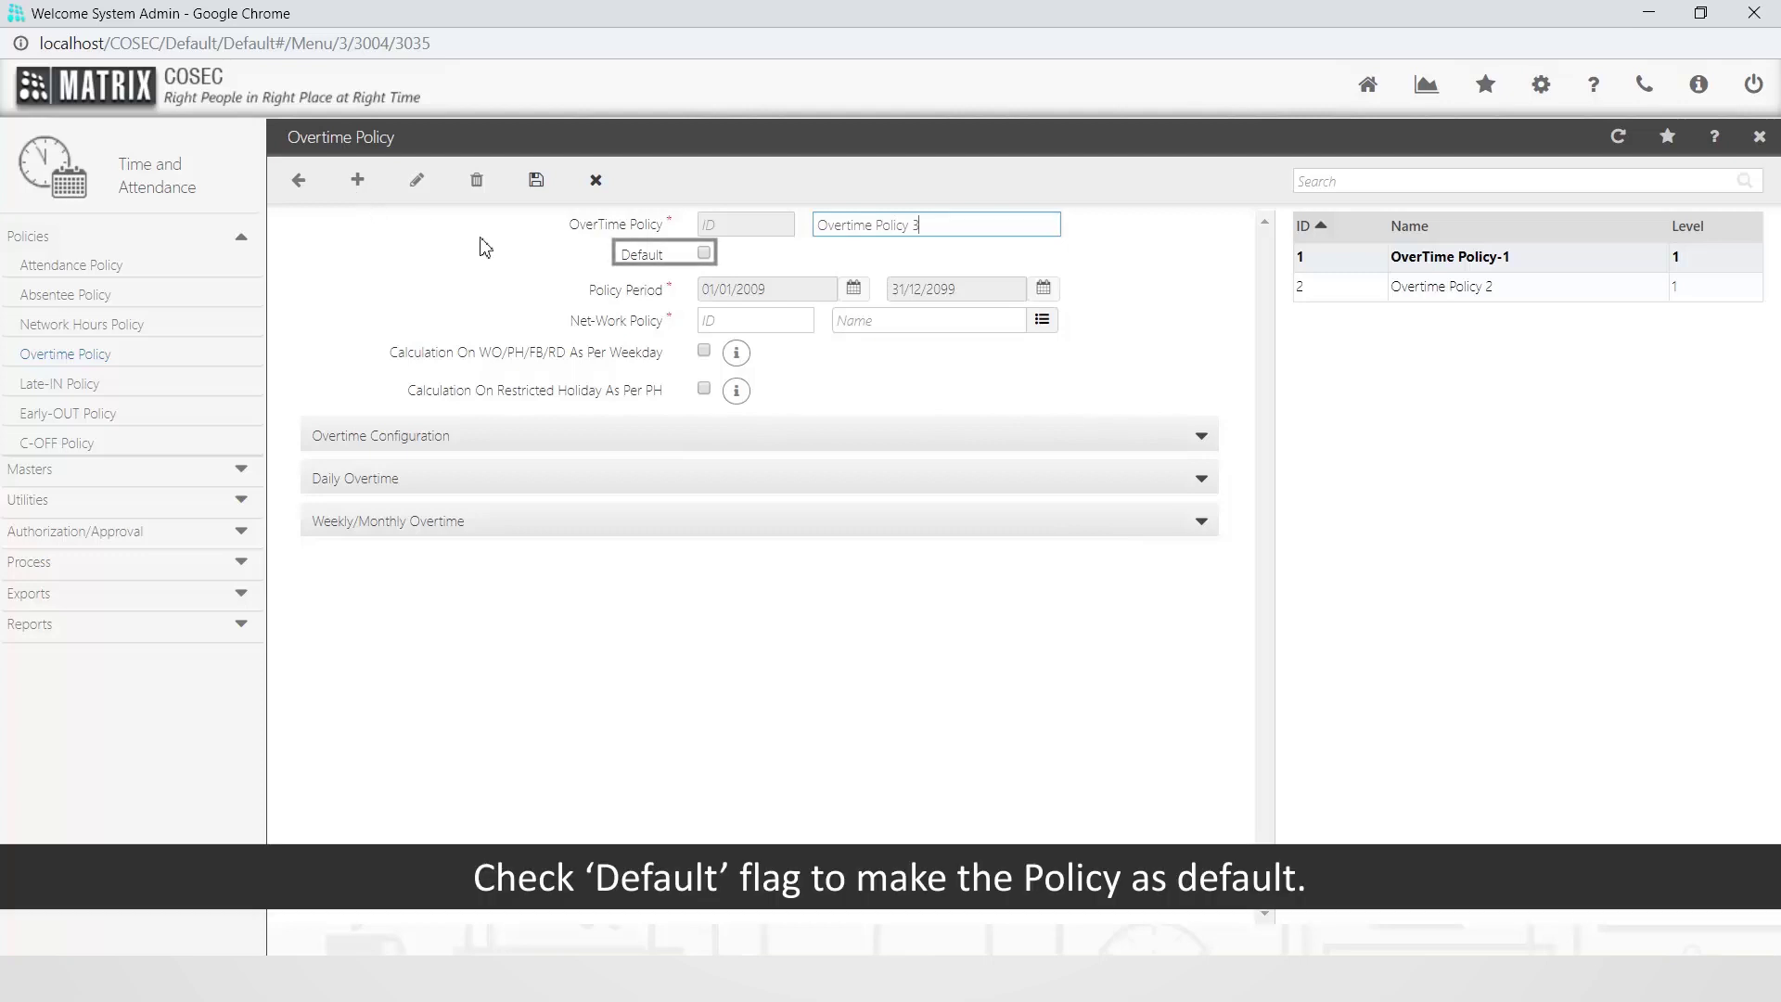
Step: Mark the new overtime policy as default and assign Network Policy 2 as its Net-Work Policy
left_click(705, 257)
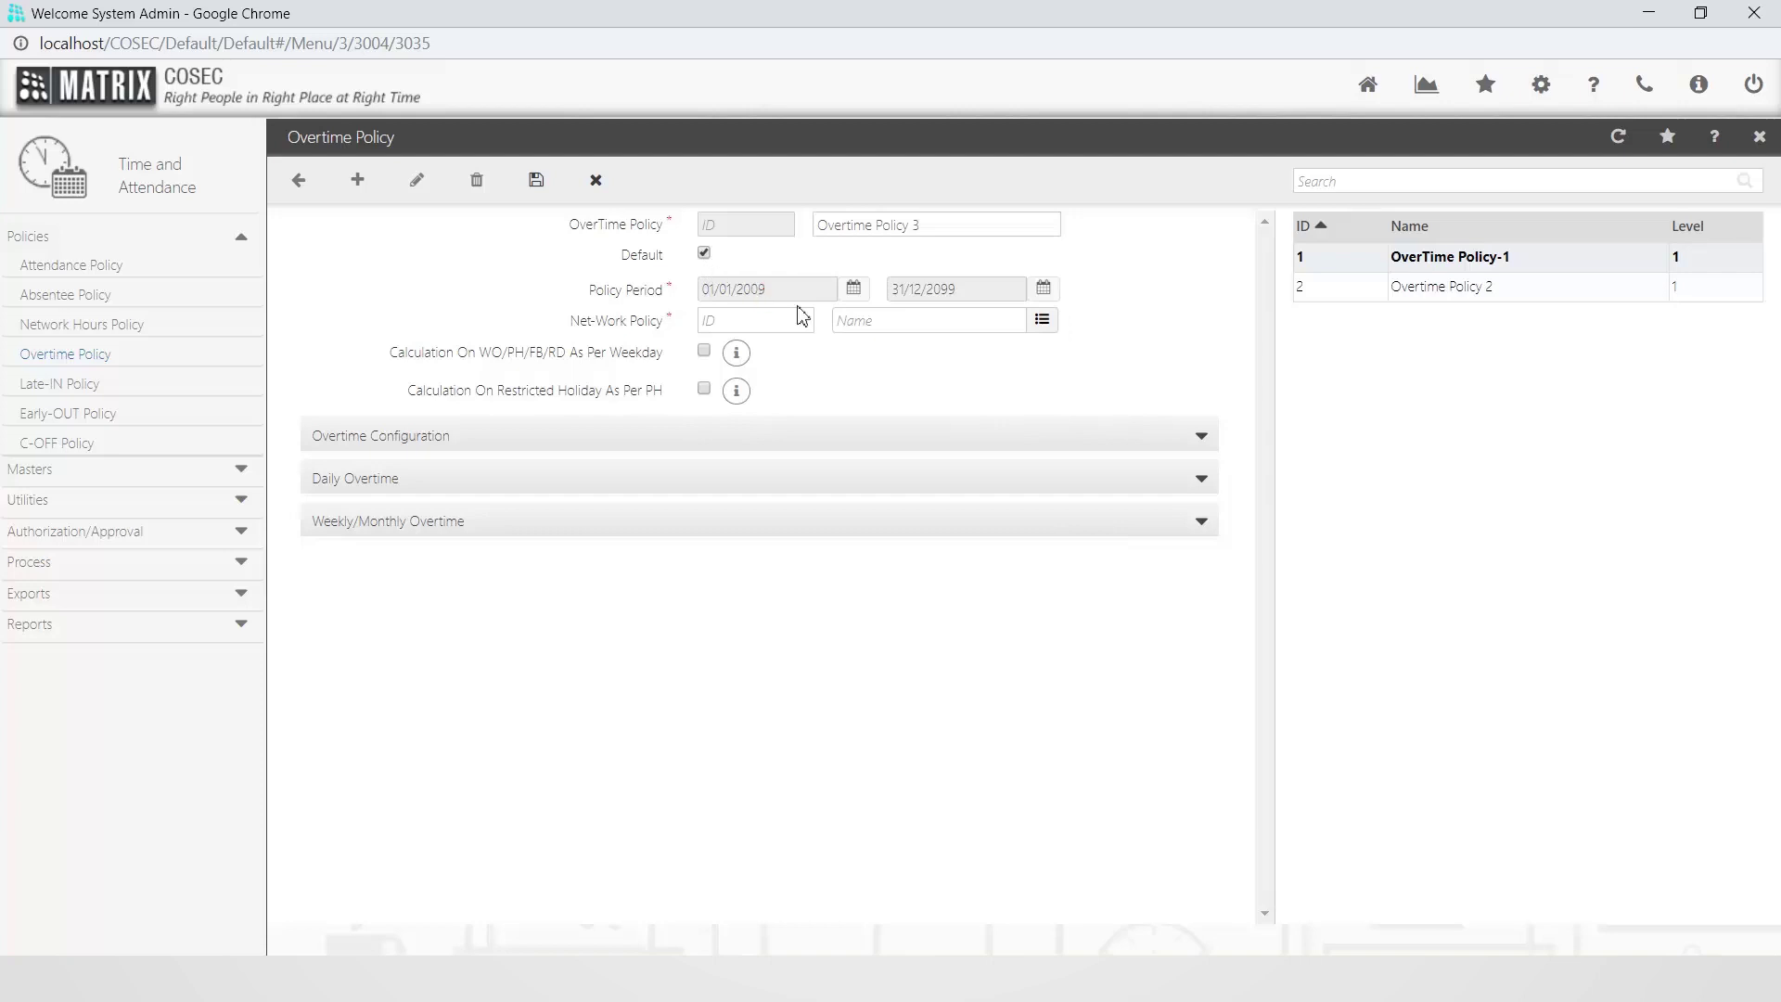
left_click(1042, 321)
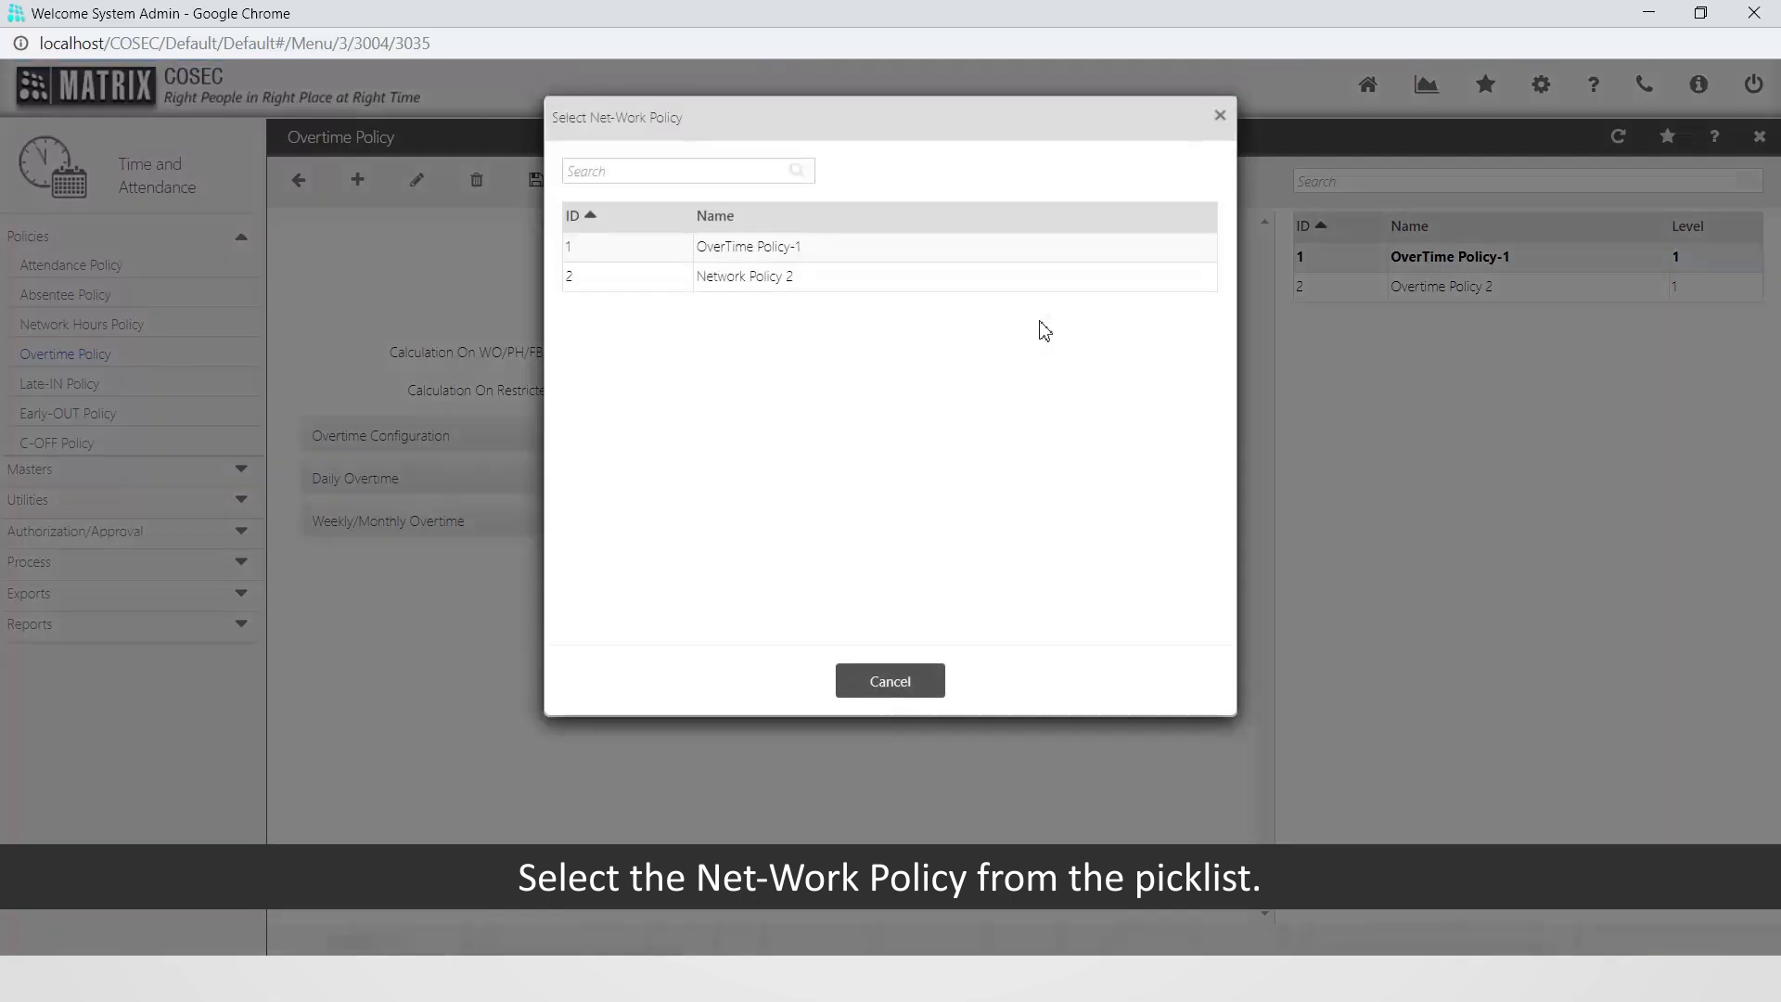
left_click(927, 277)
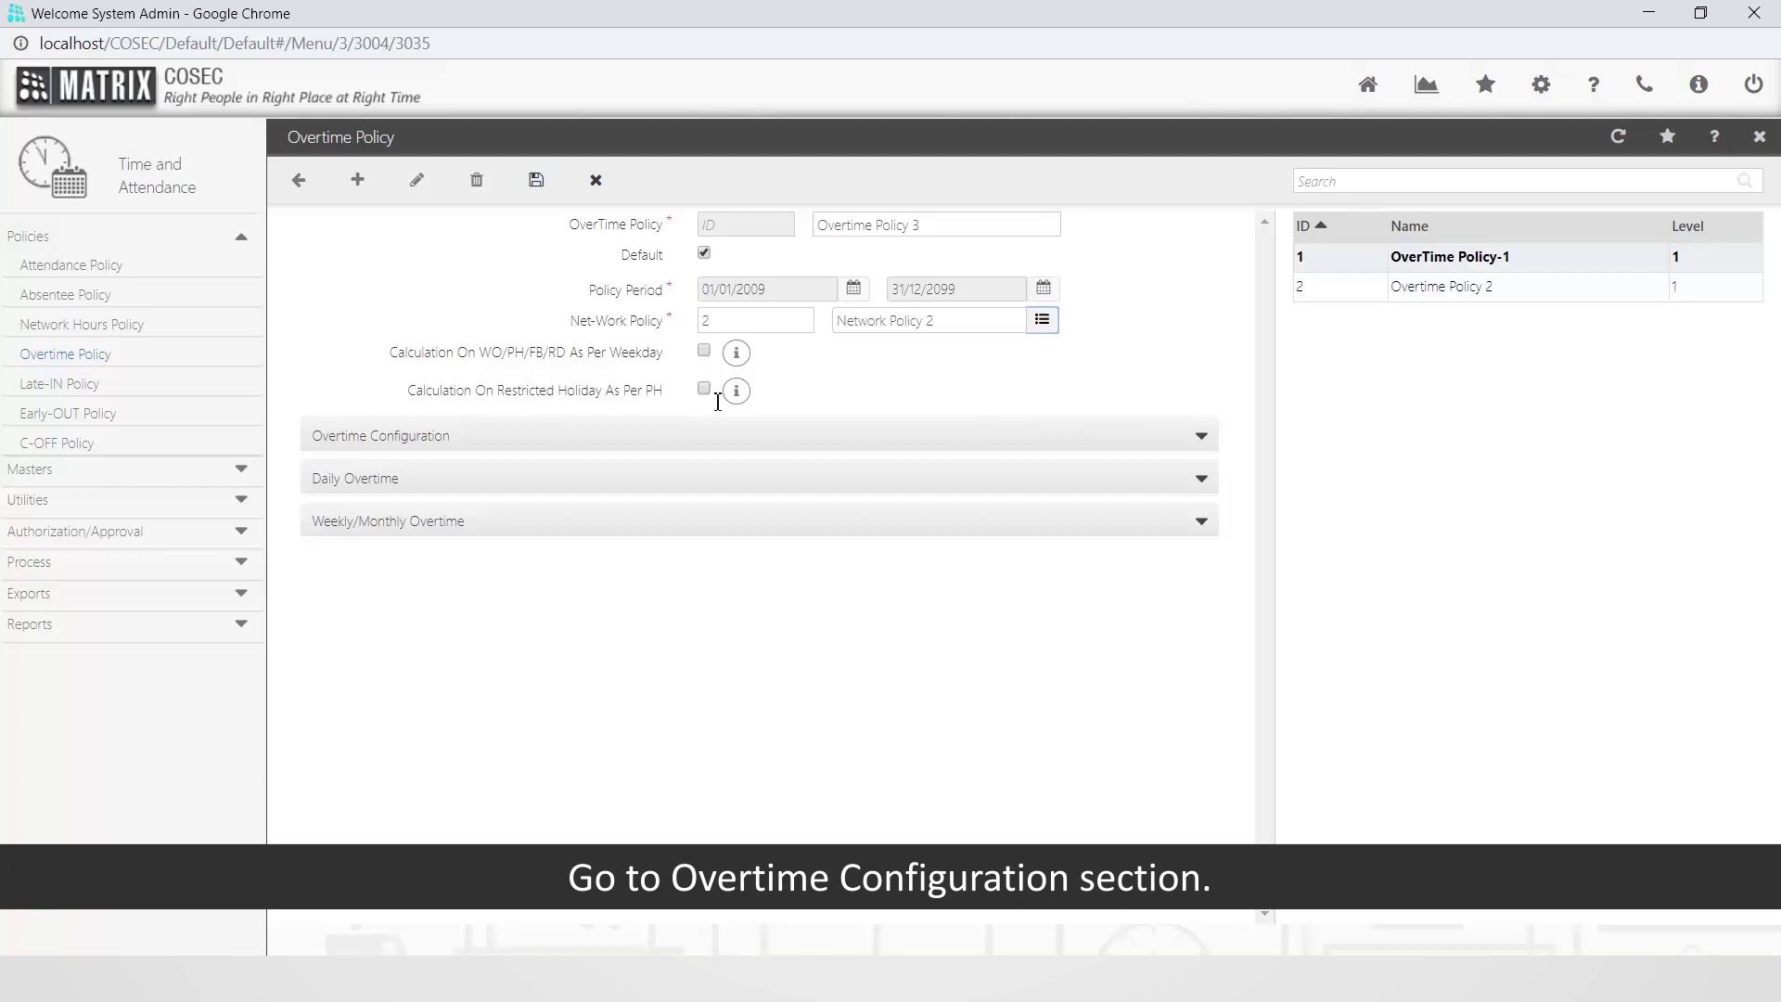
Step: Enable overtime calculation and include Monday through Sunday, WO, PH and WO/PH in the days considered for daily overtime
left_click(766, 440)
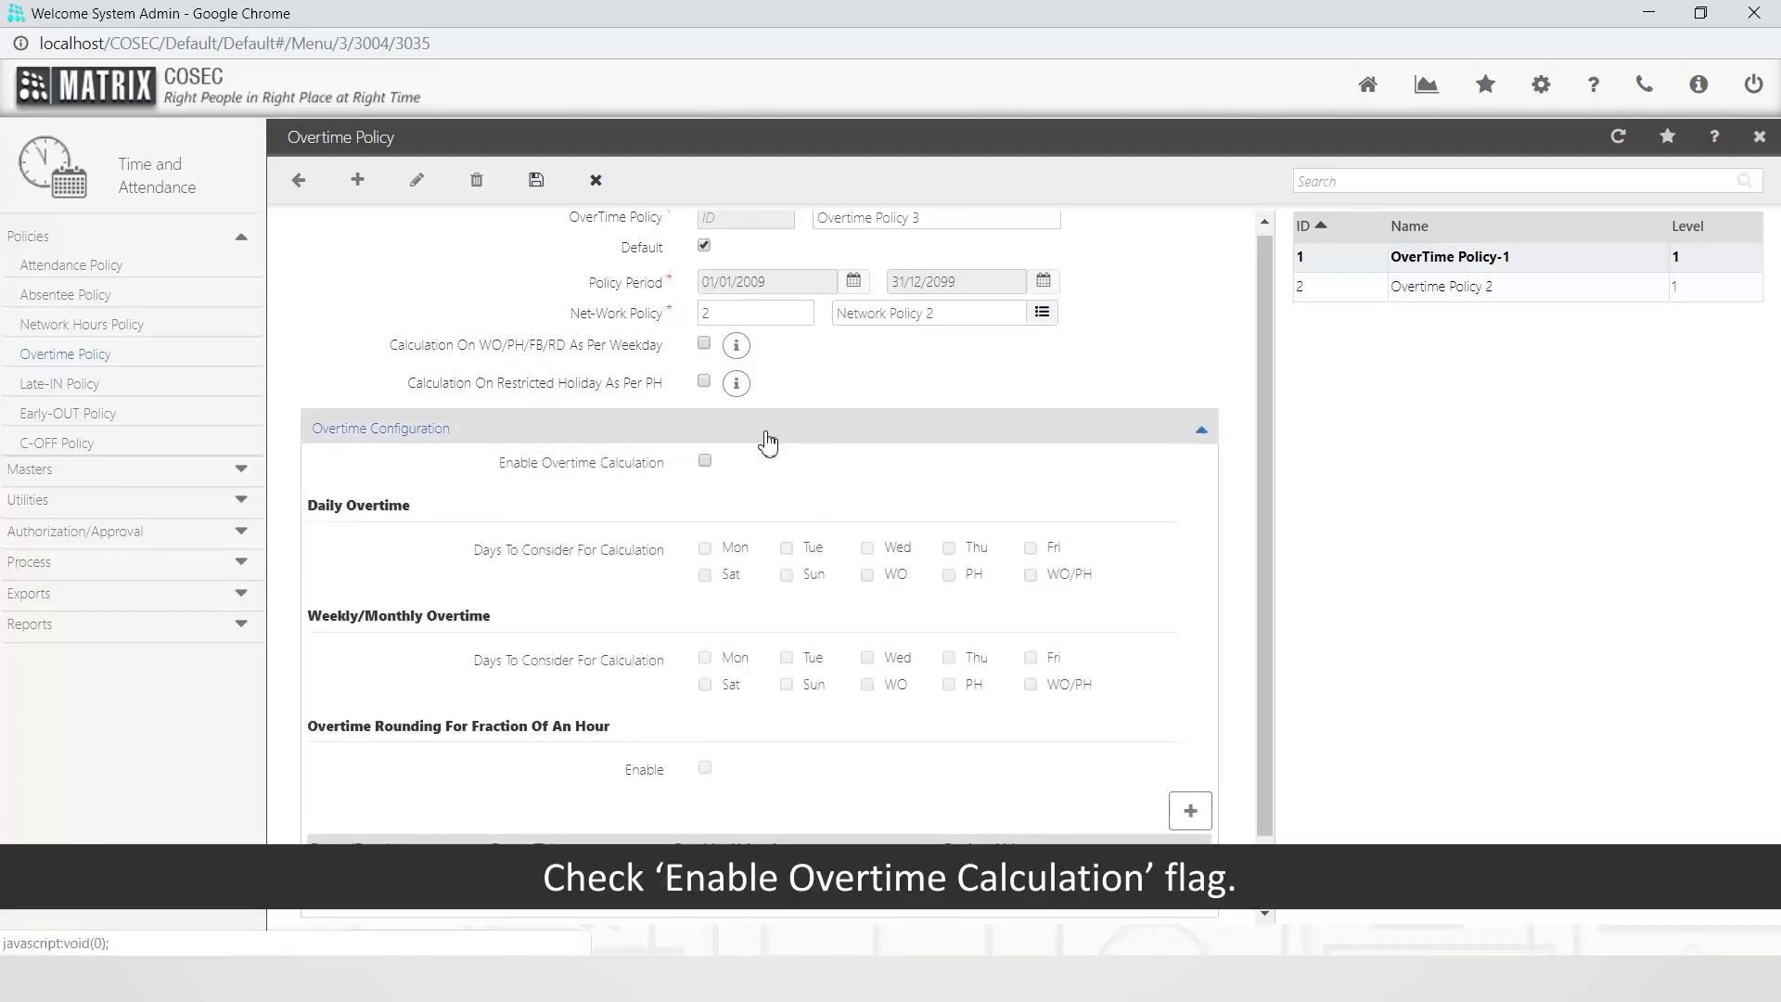
left_click(705, 463)
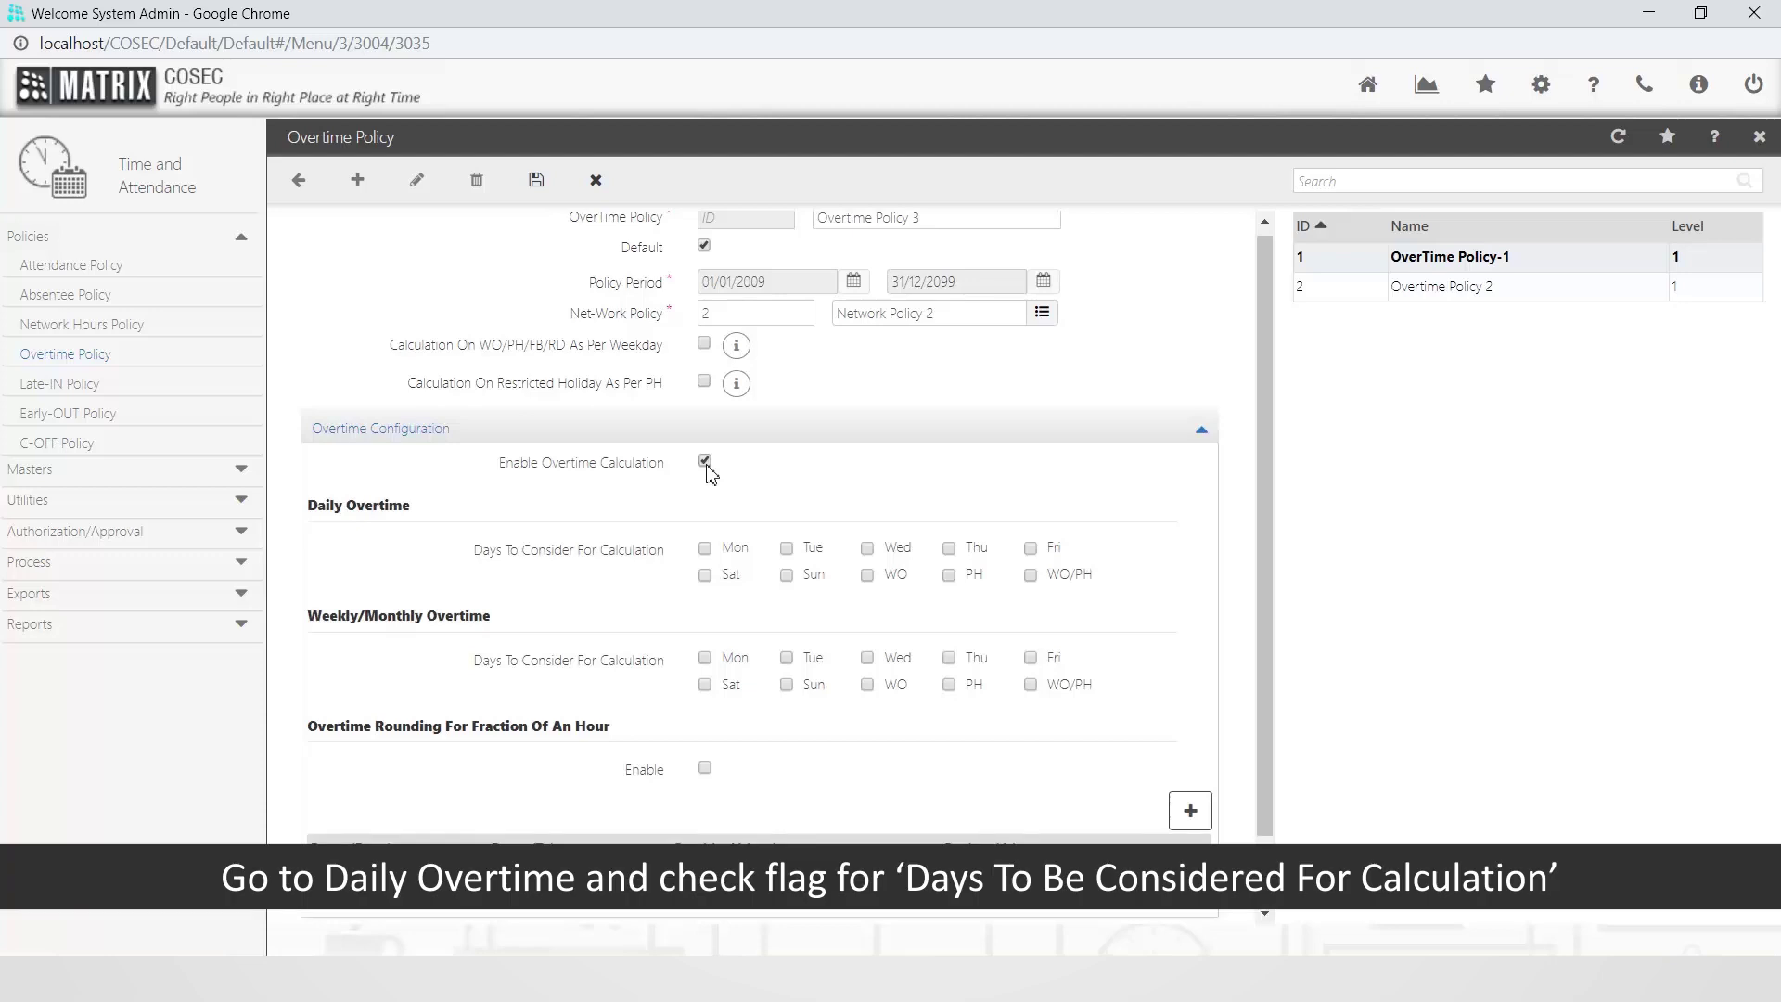
left_click(706, 548)
left_click(786, 549)
left_click(867, 548)
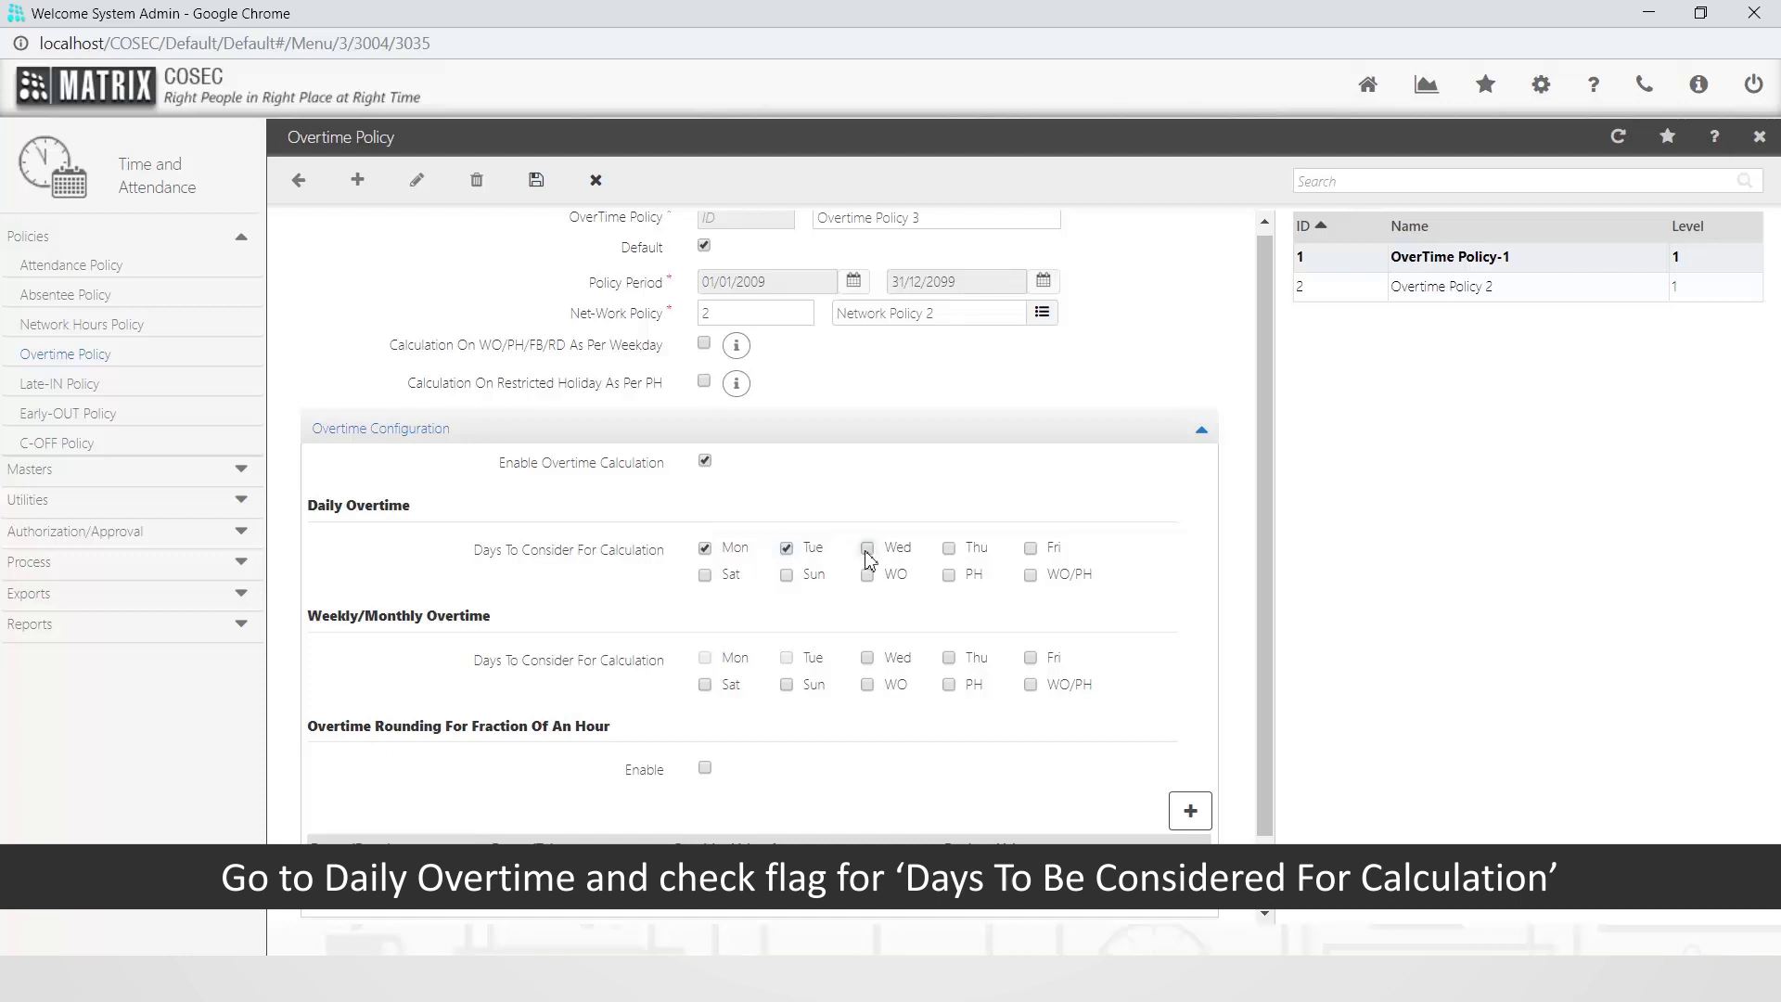
left_click(948, 548)
left_click(1031, 548)
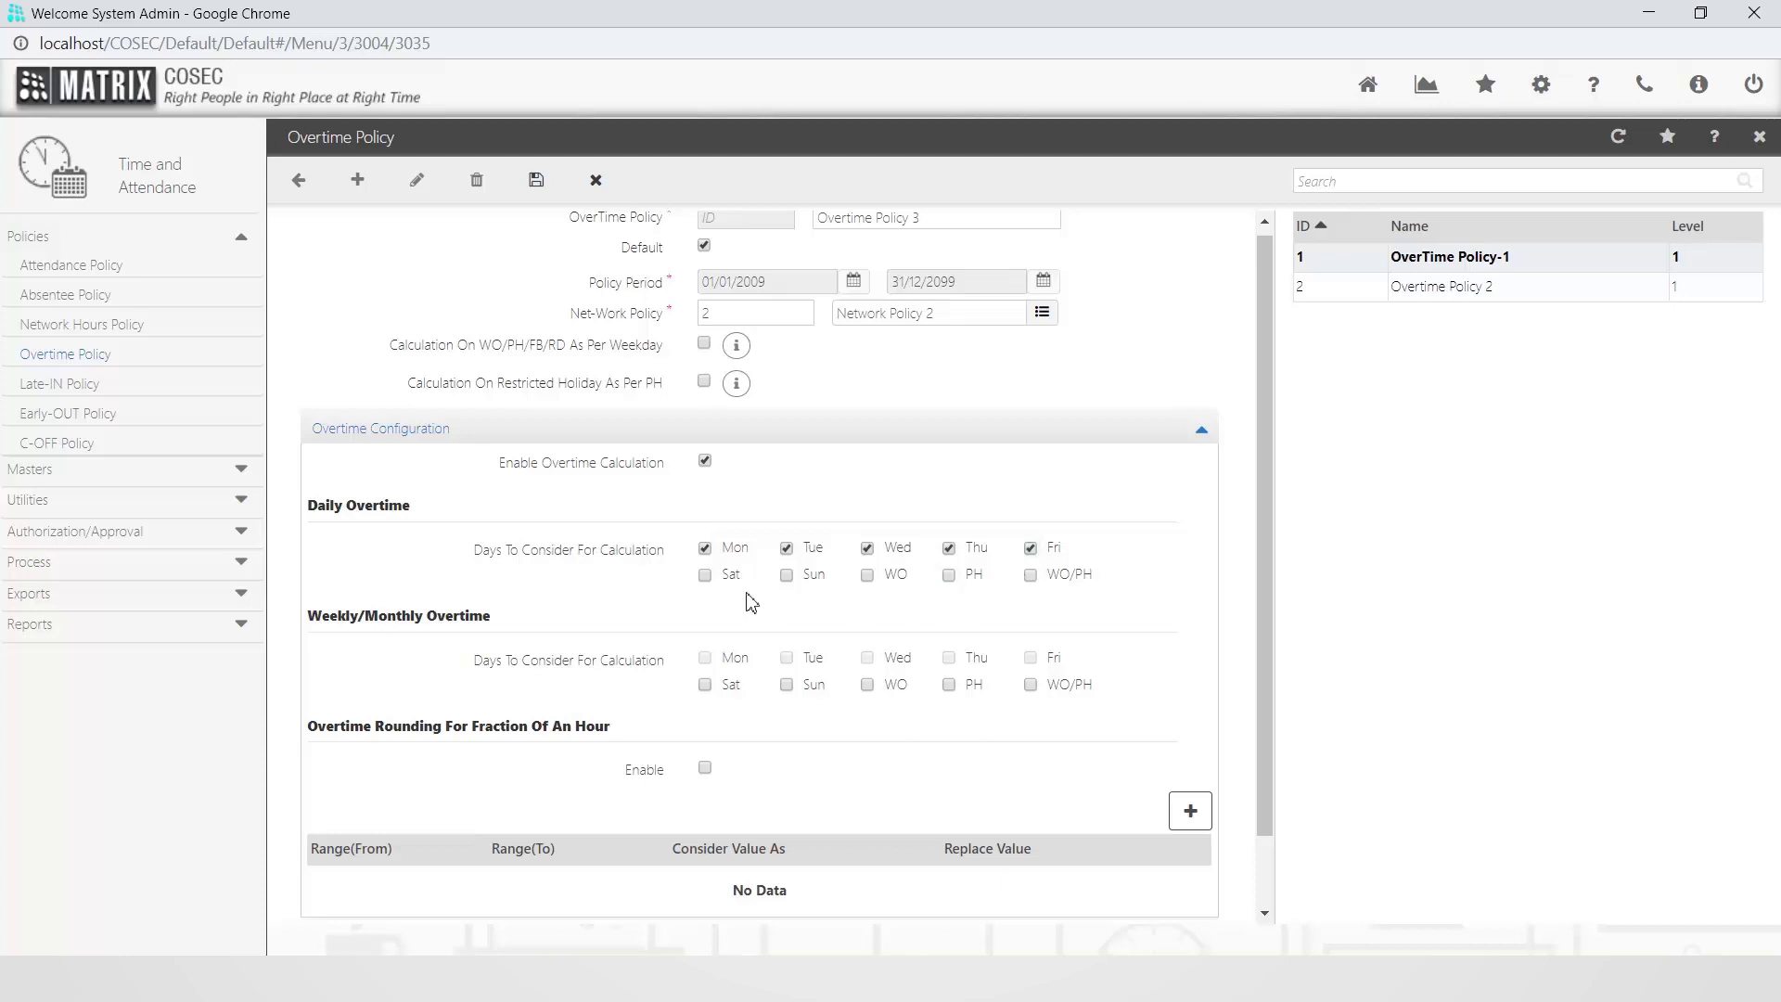
left_click(706, 576)
left_click(786, 576)
left_click(868, 578)
left_click(949, 578)
Step: Start a new overtime rounding range row and review the choices for how its value is considered
left_click_drag(1262, 613, 1278, 696)
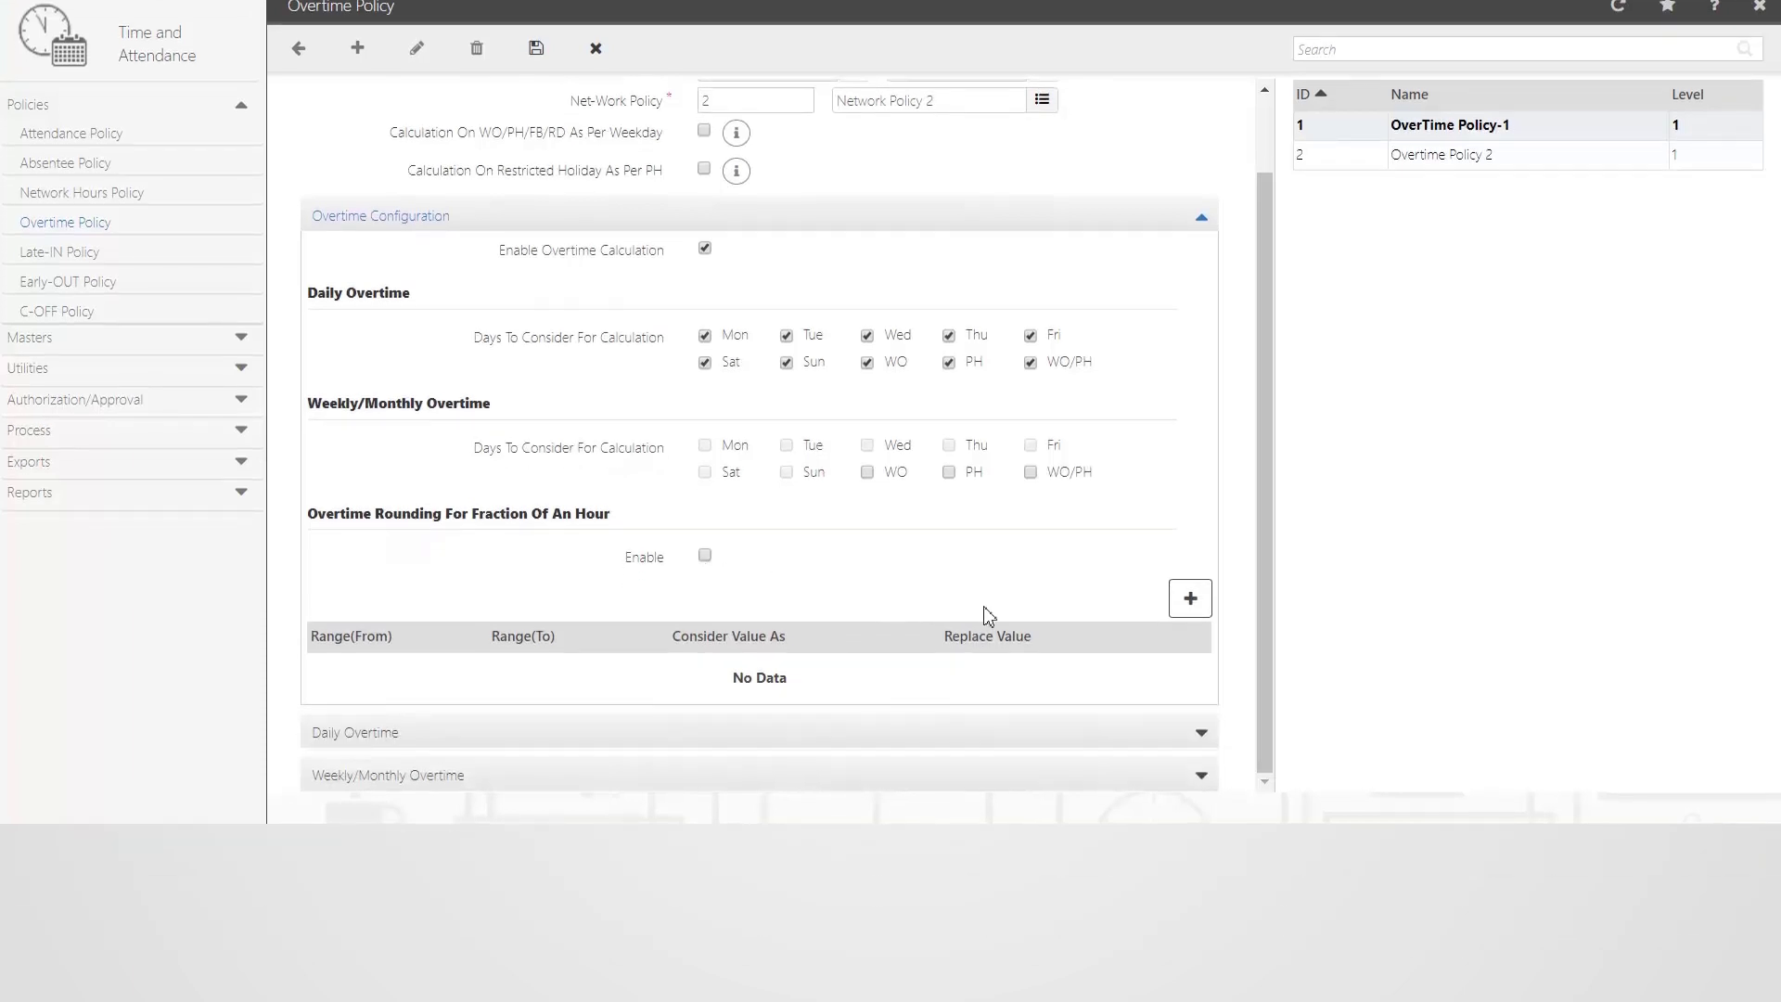
left_click(1192, 601)
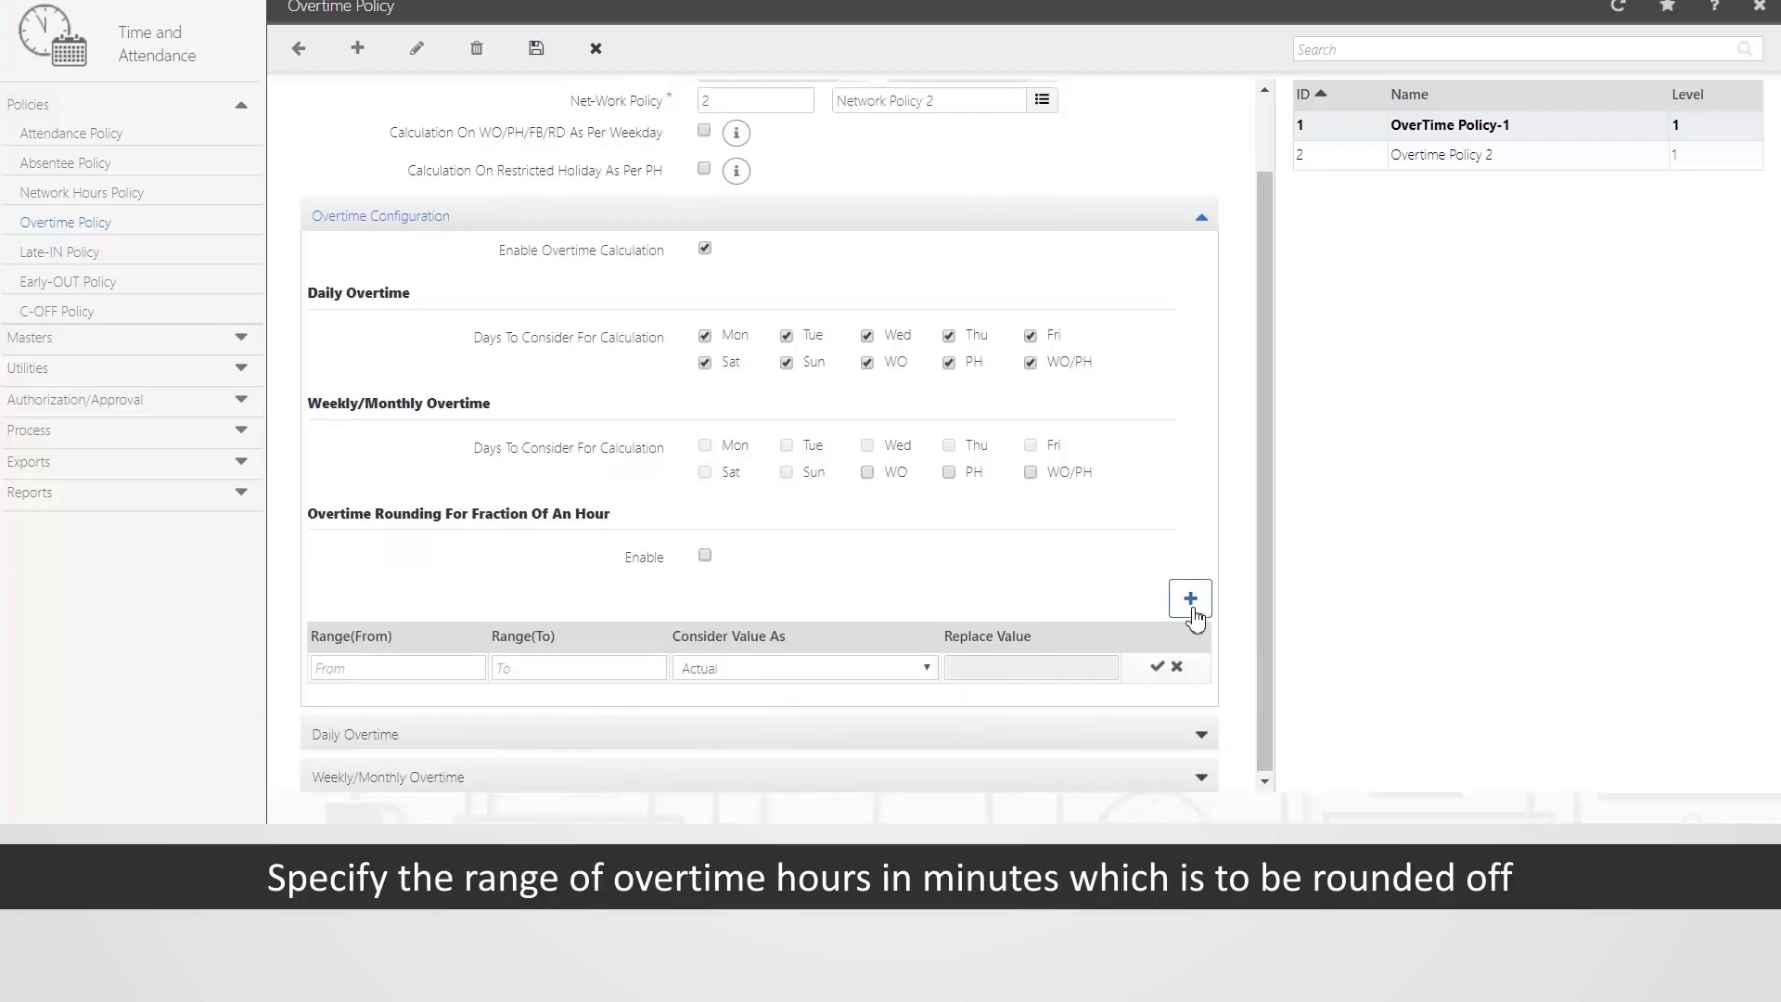
left_click(928, 675)
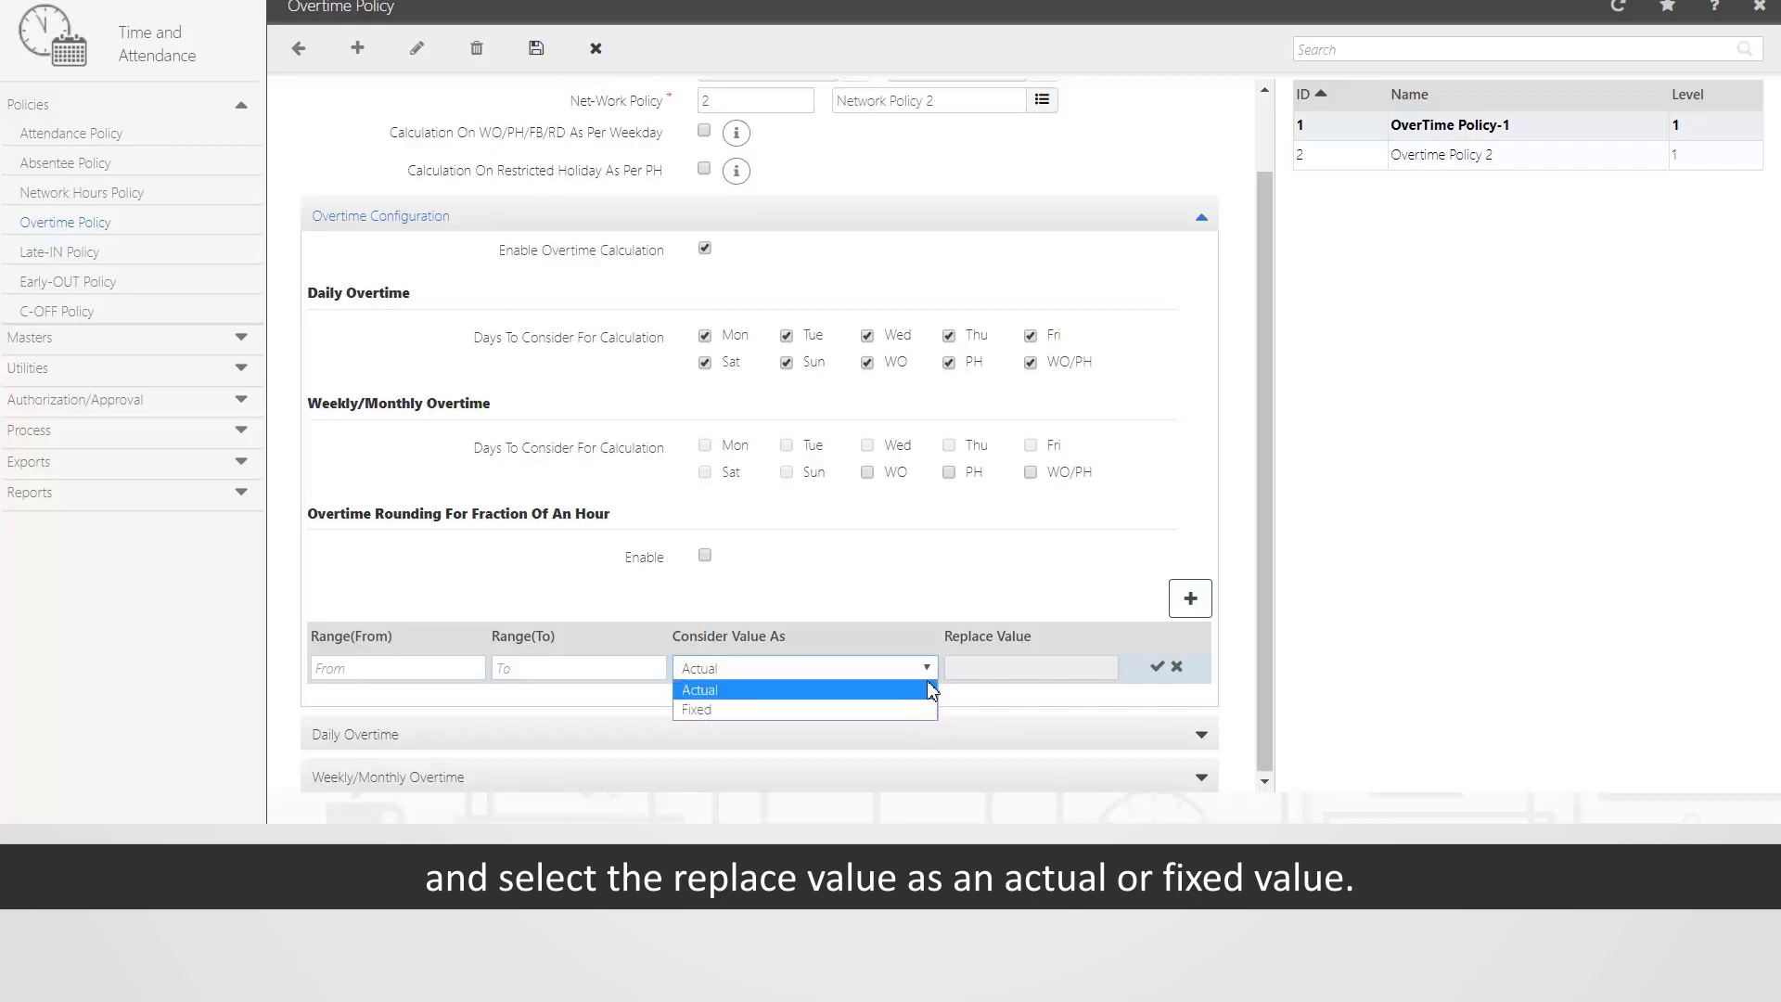
left_click(930, 680)
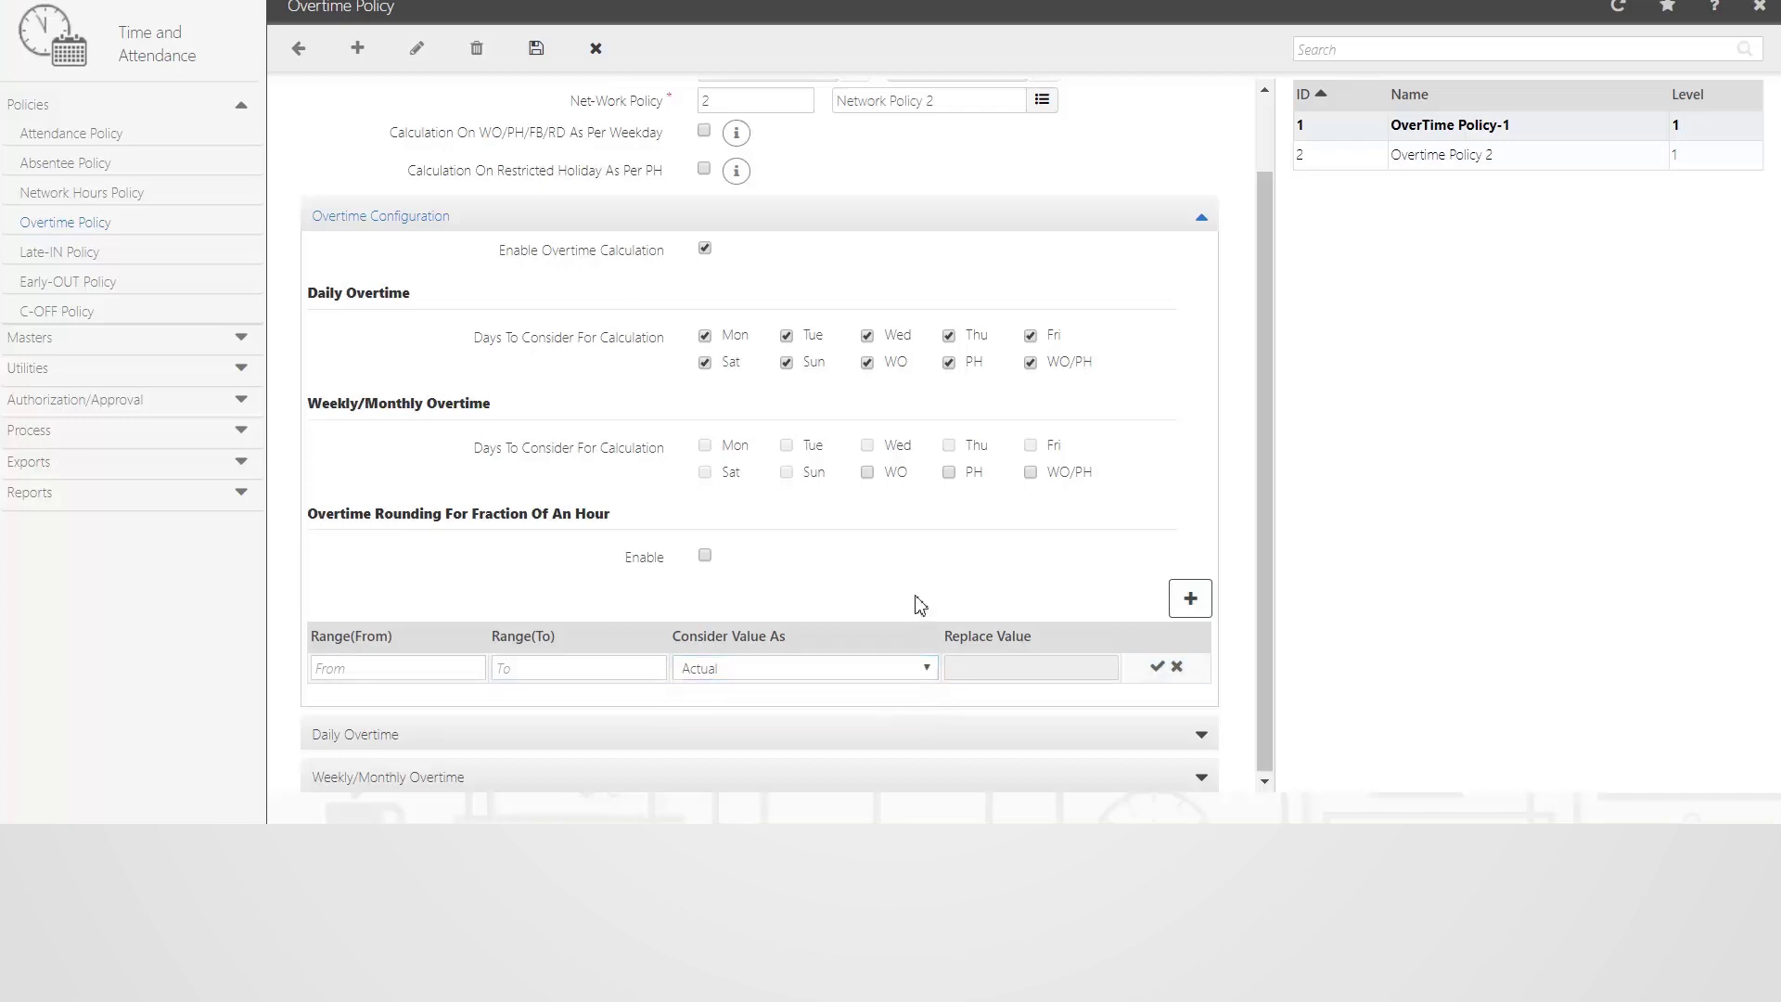
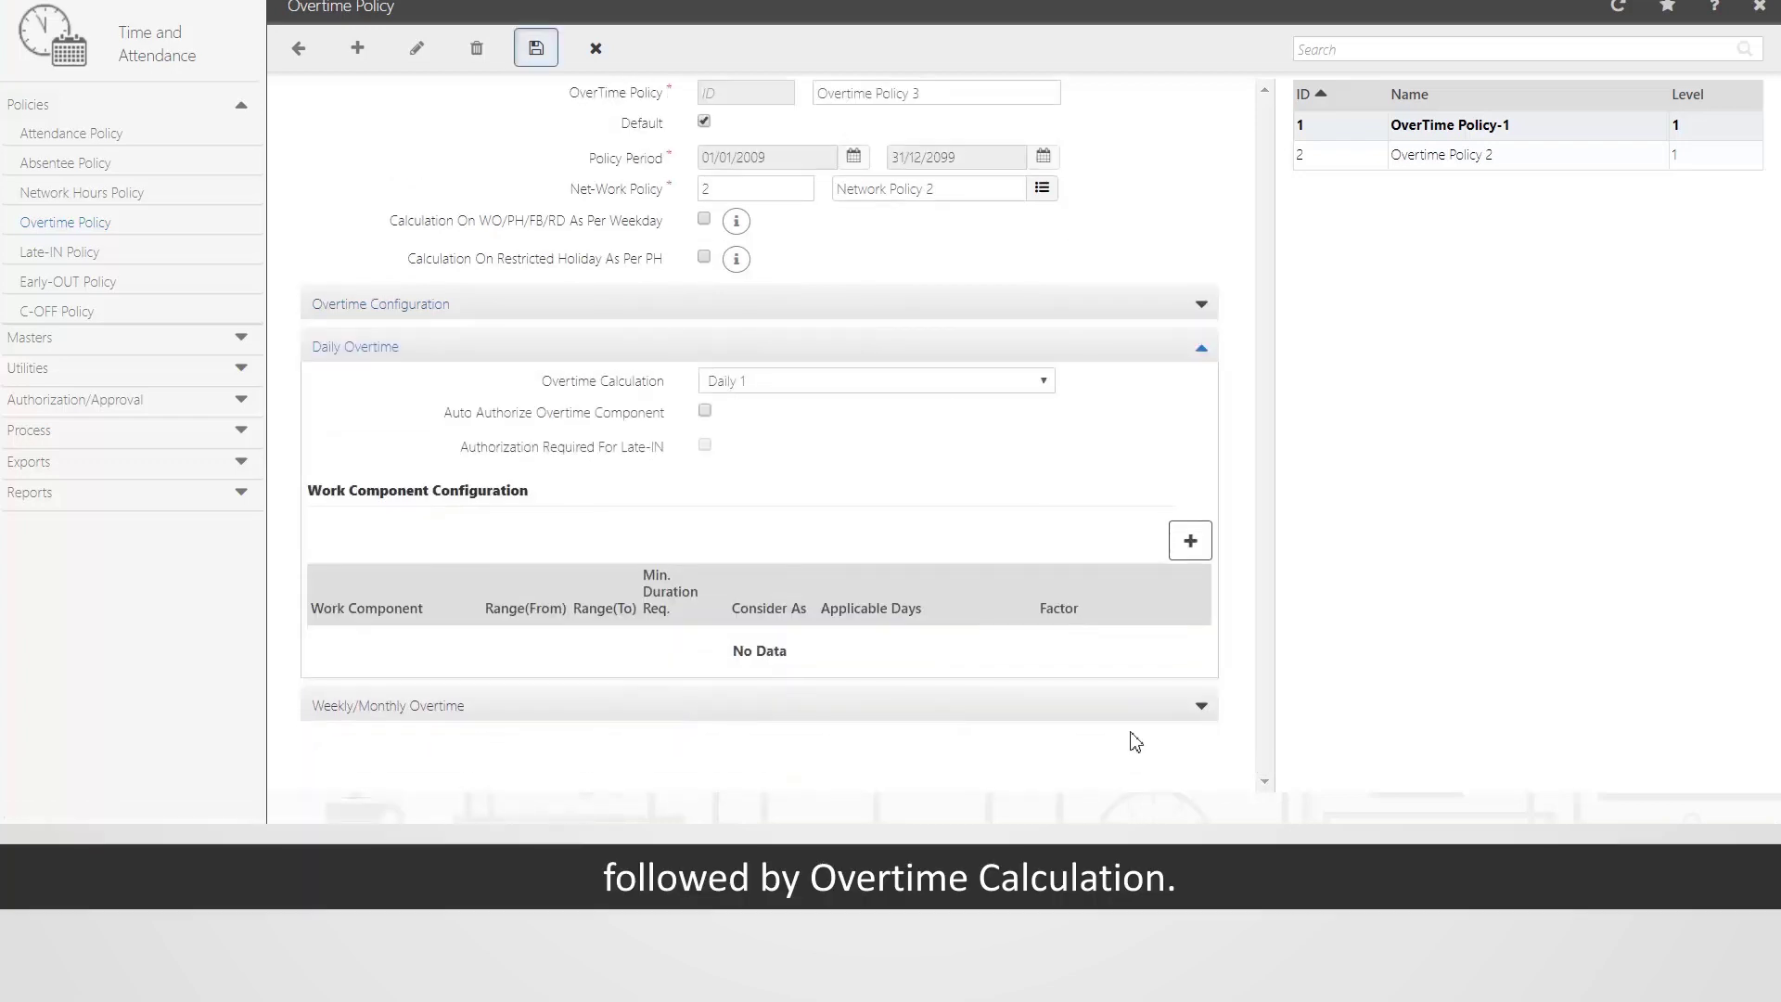
Step: Set the daily overtime calculation to Daily 2 and enable automatic authorization of the overtime component
left_click(1040, 388)
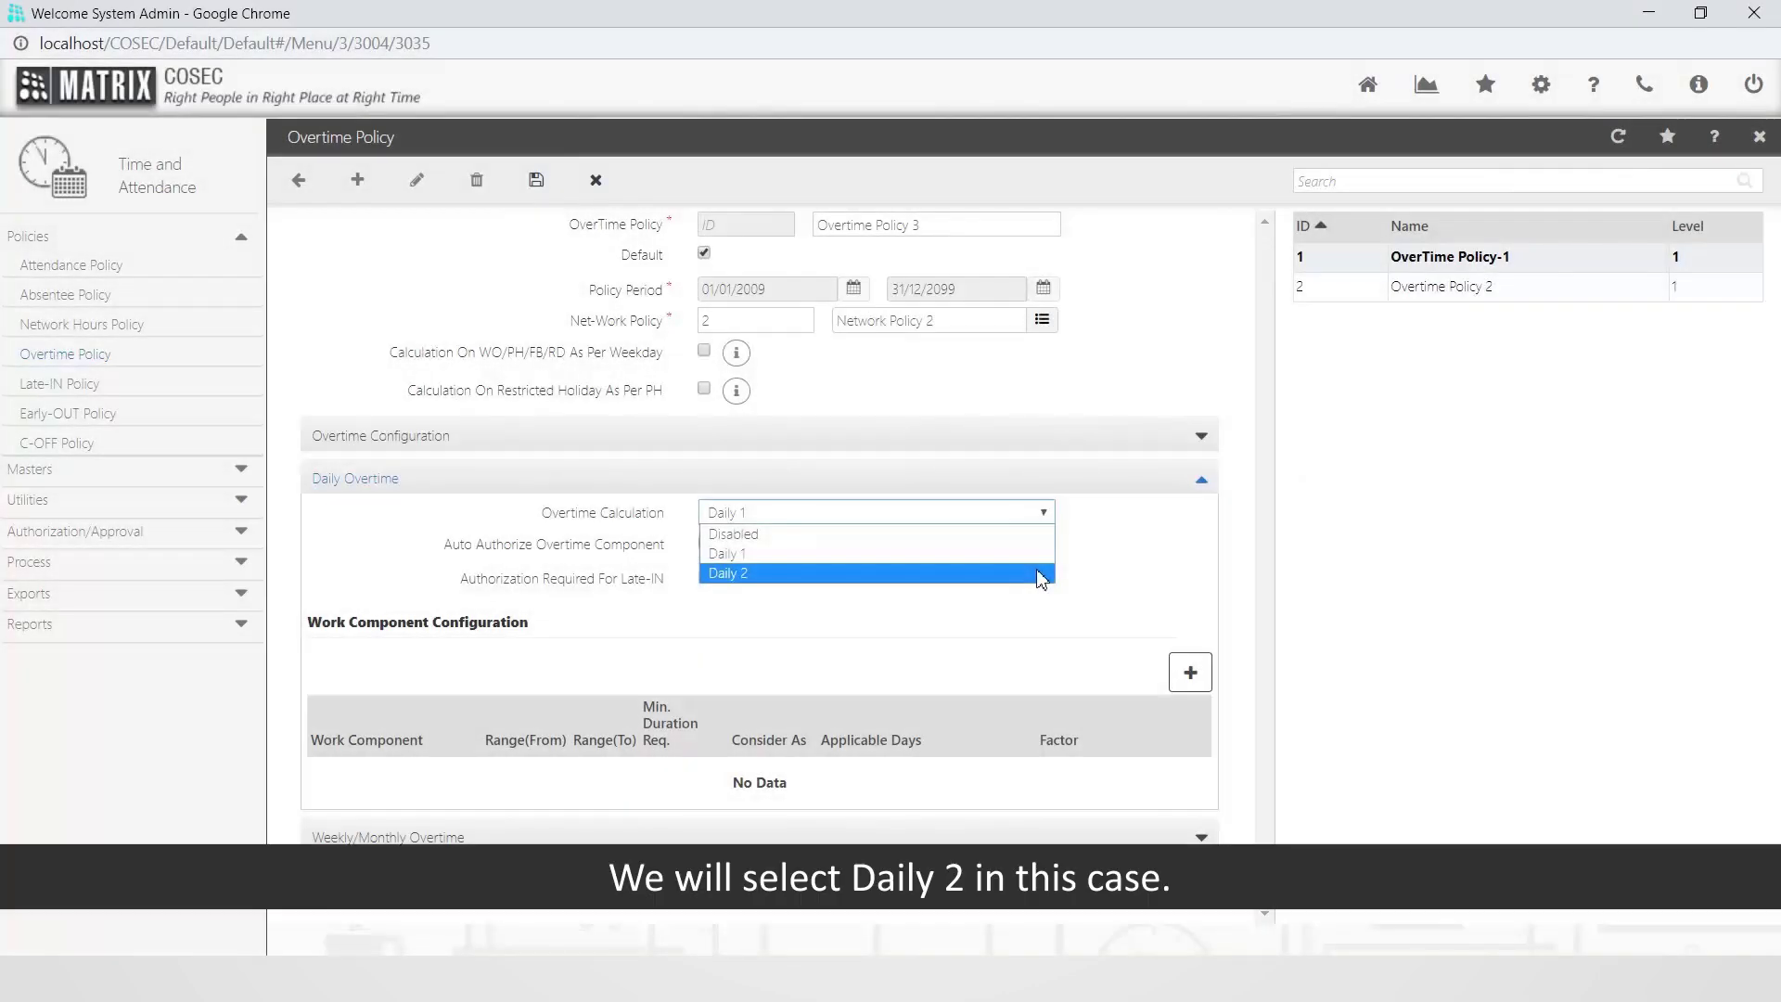
left_click(1040, 575)
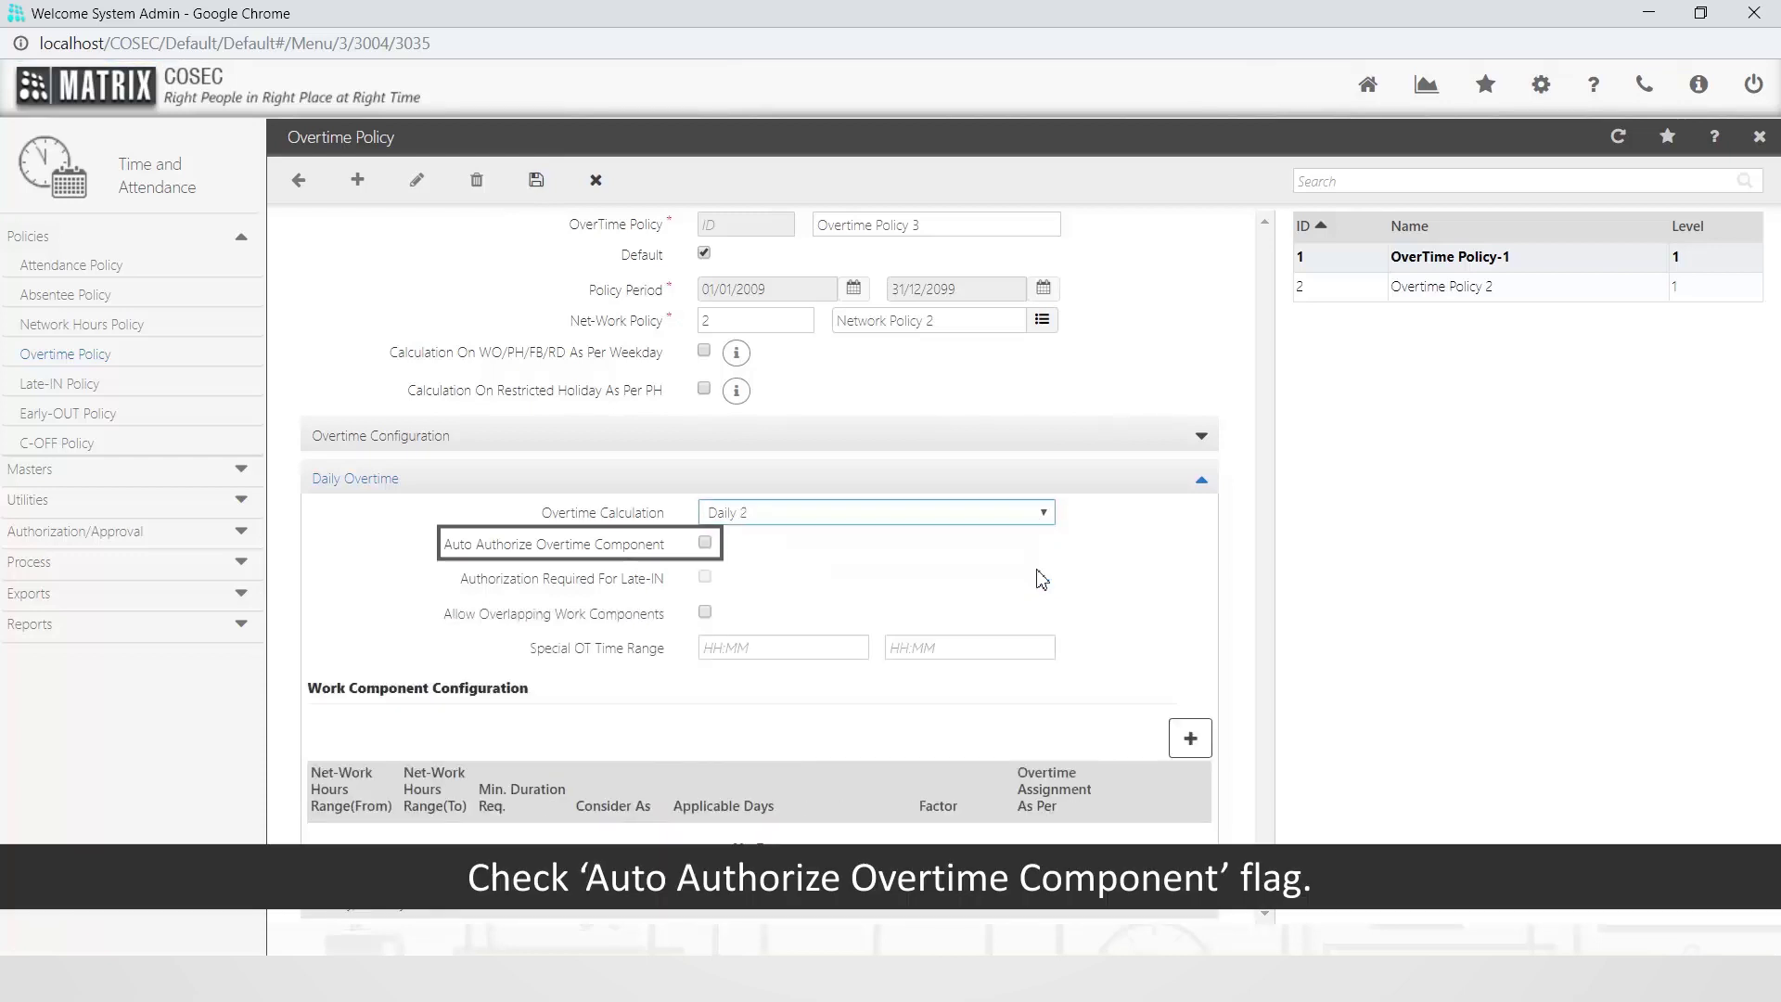
left_click(706, 544)
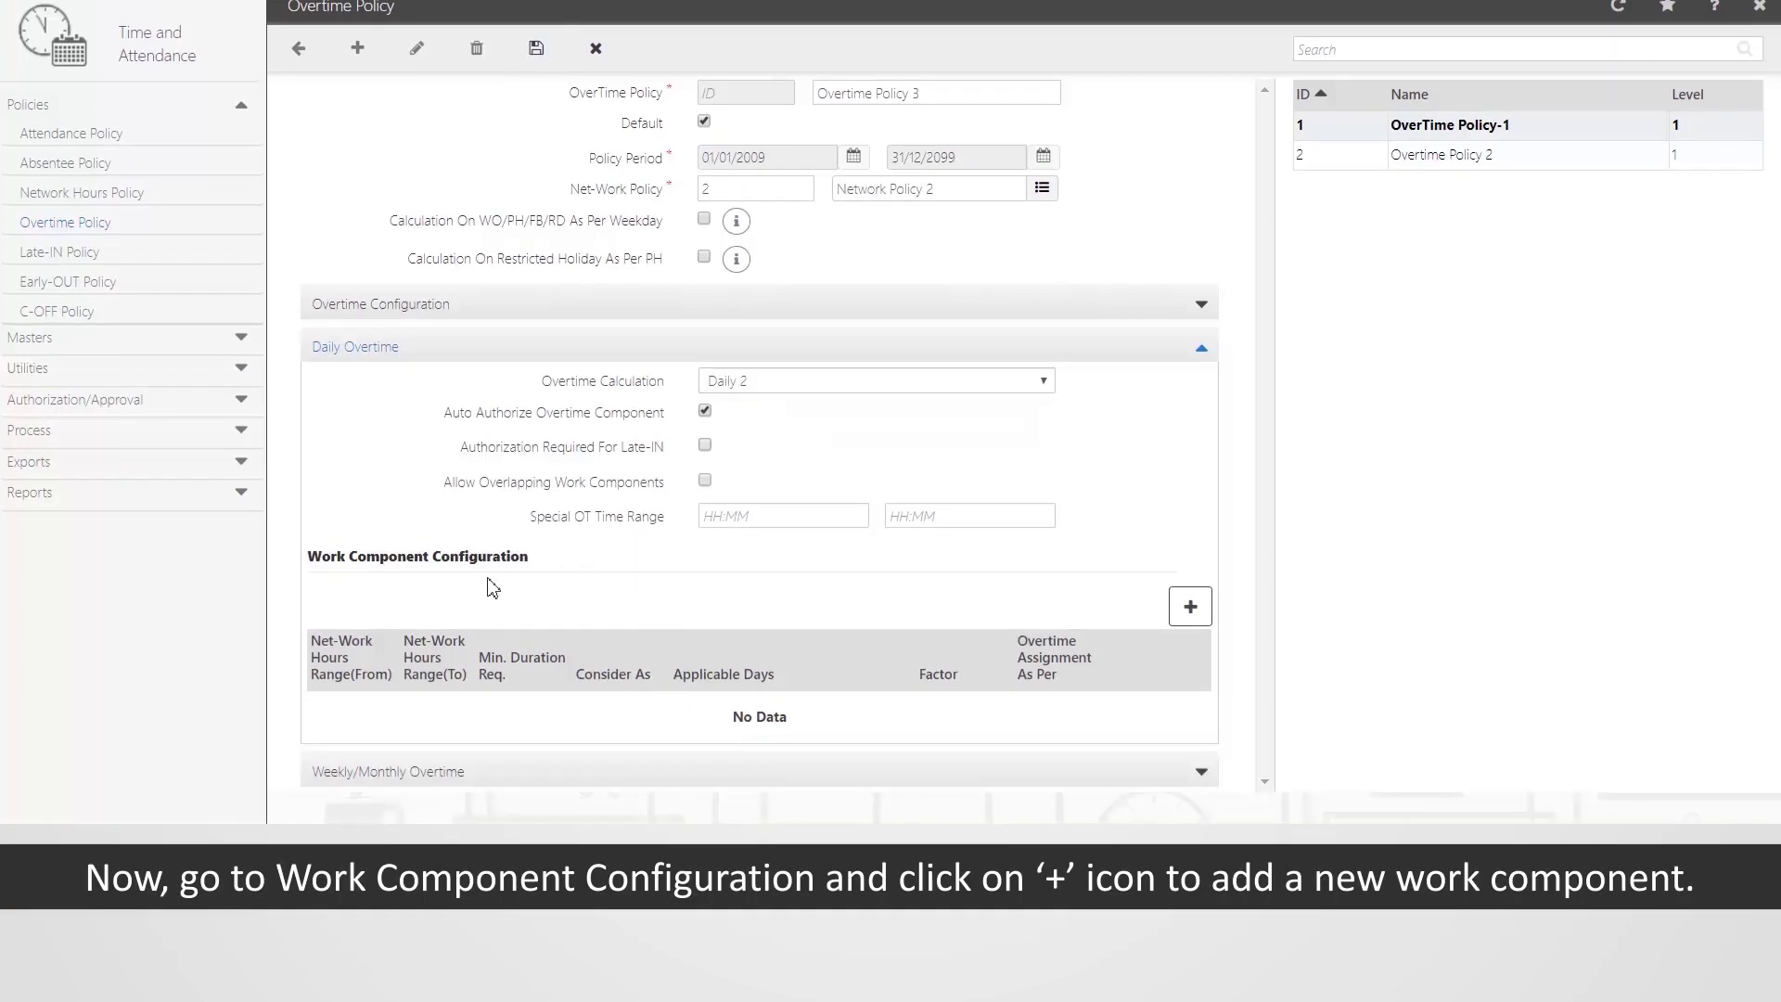
Step: Add a daily overtime work component with a net-work hours range from 08:00 to 23:59
left_click(1191, 608)
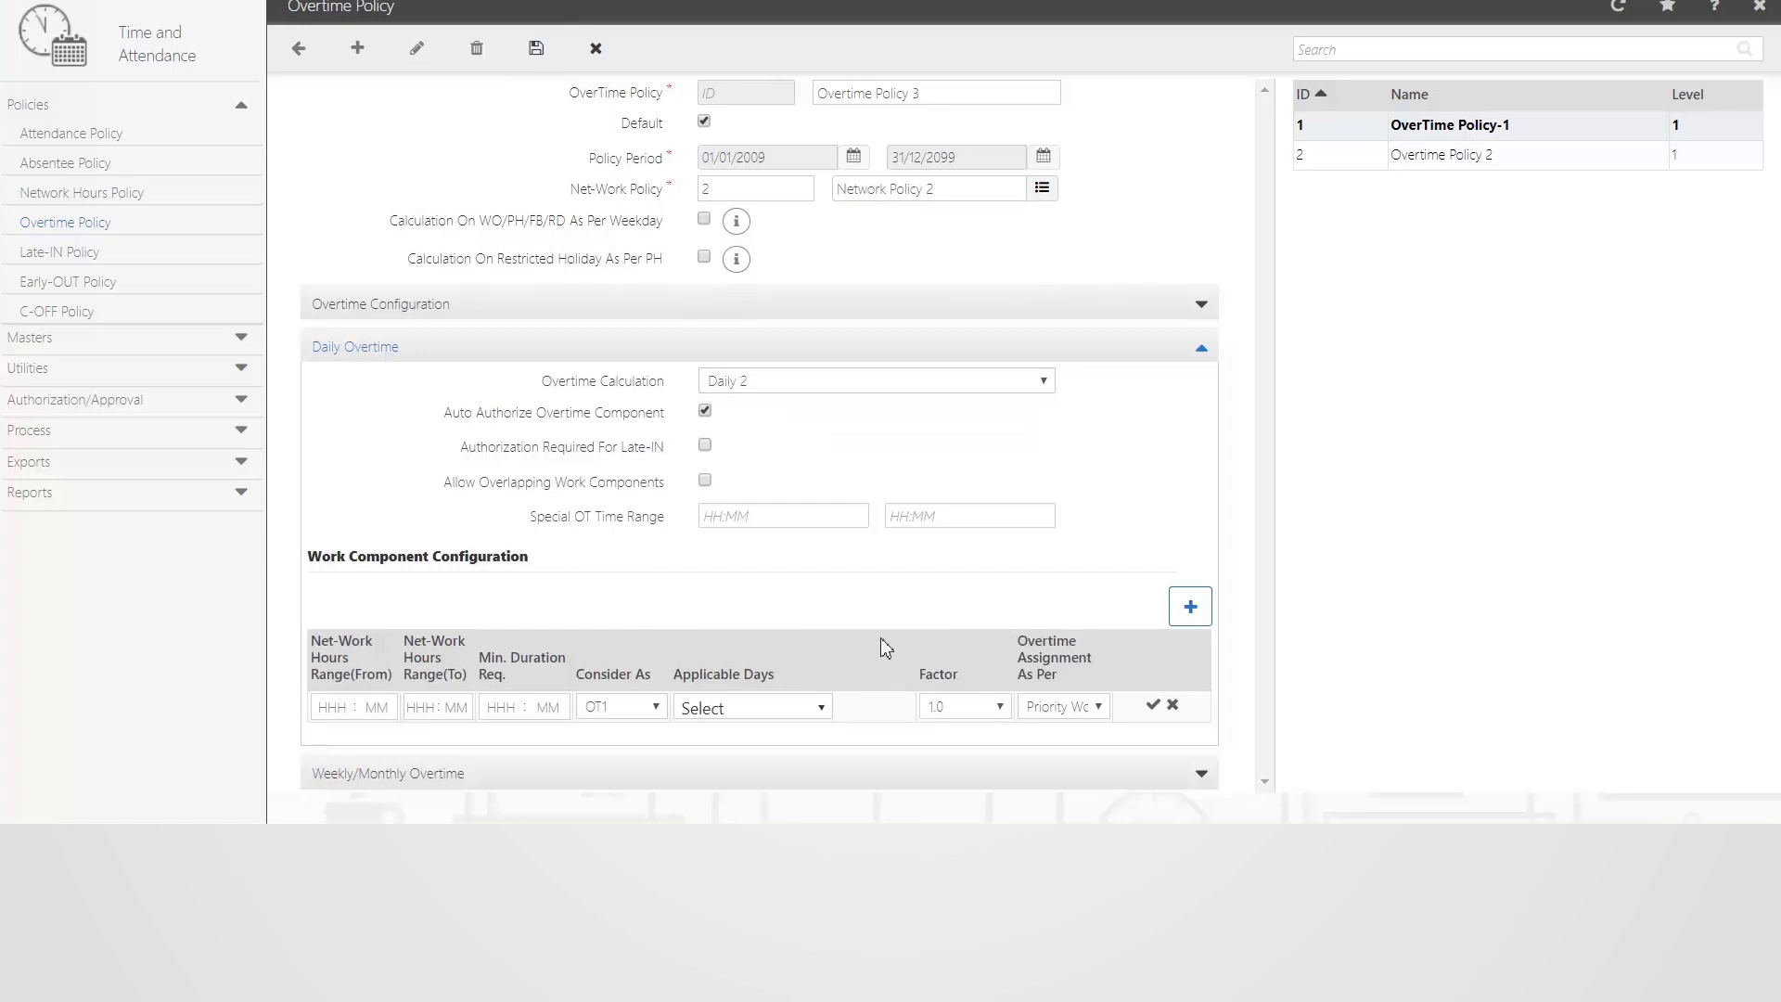
left_click(334, 710)
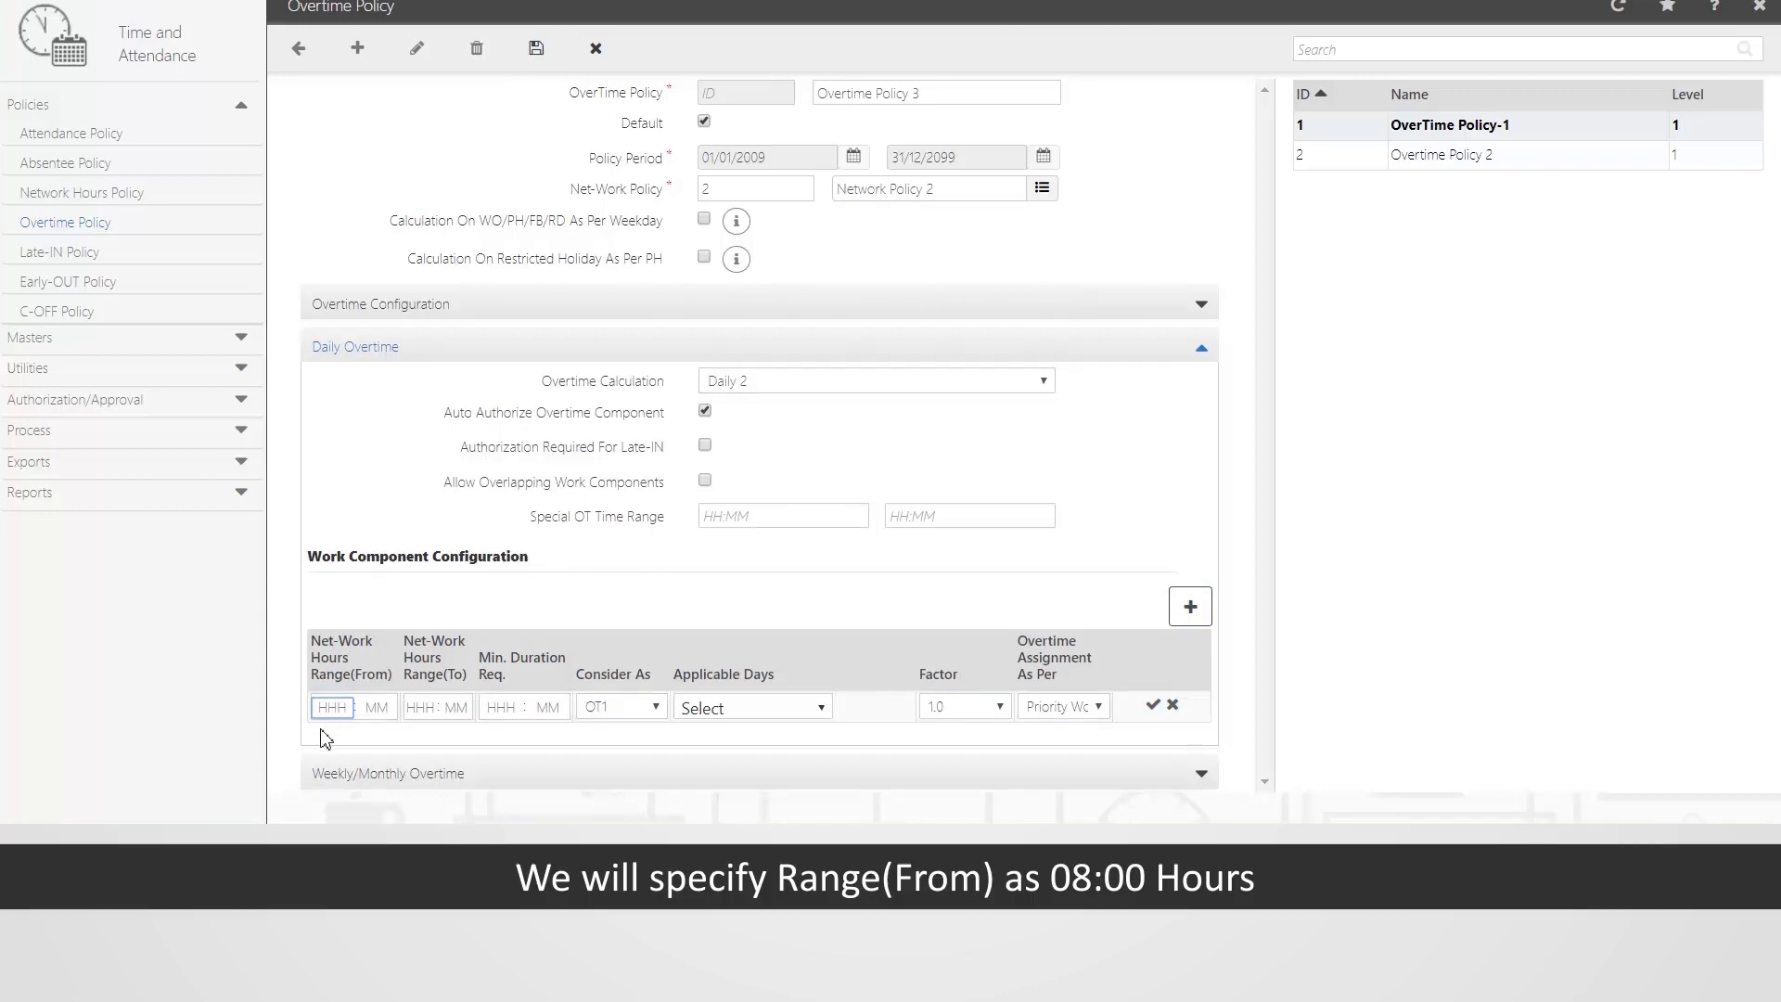
type("08")
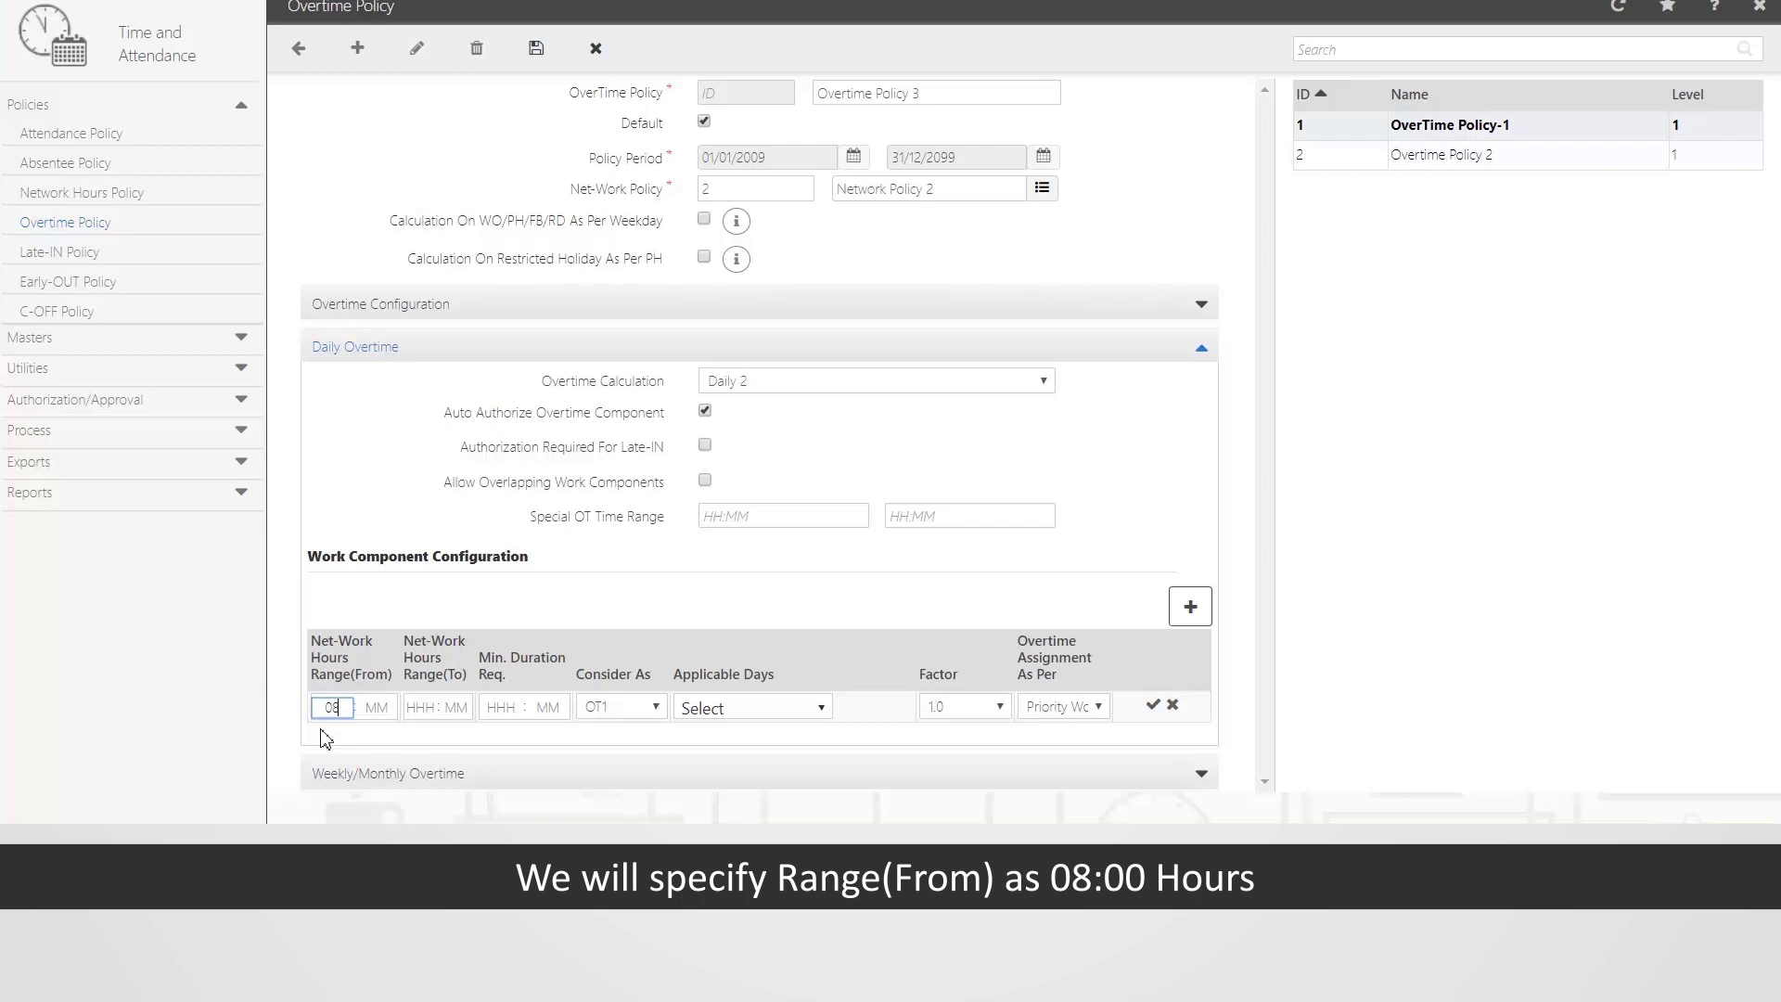
left_click(370, 716)
left_click(375, 742)
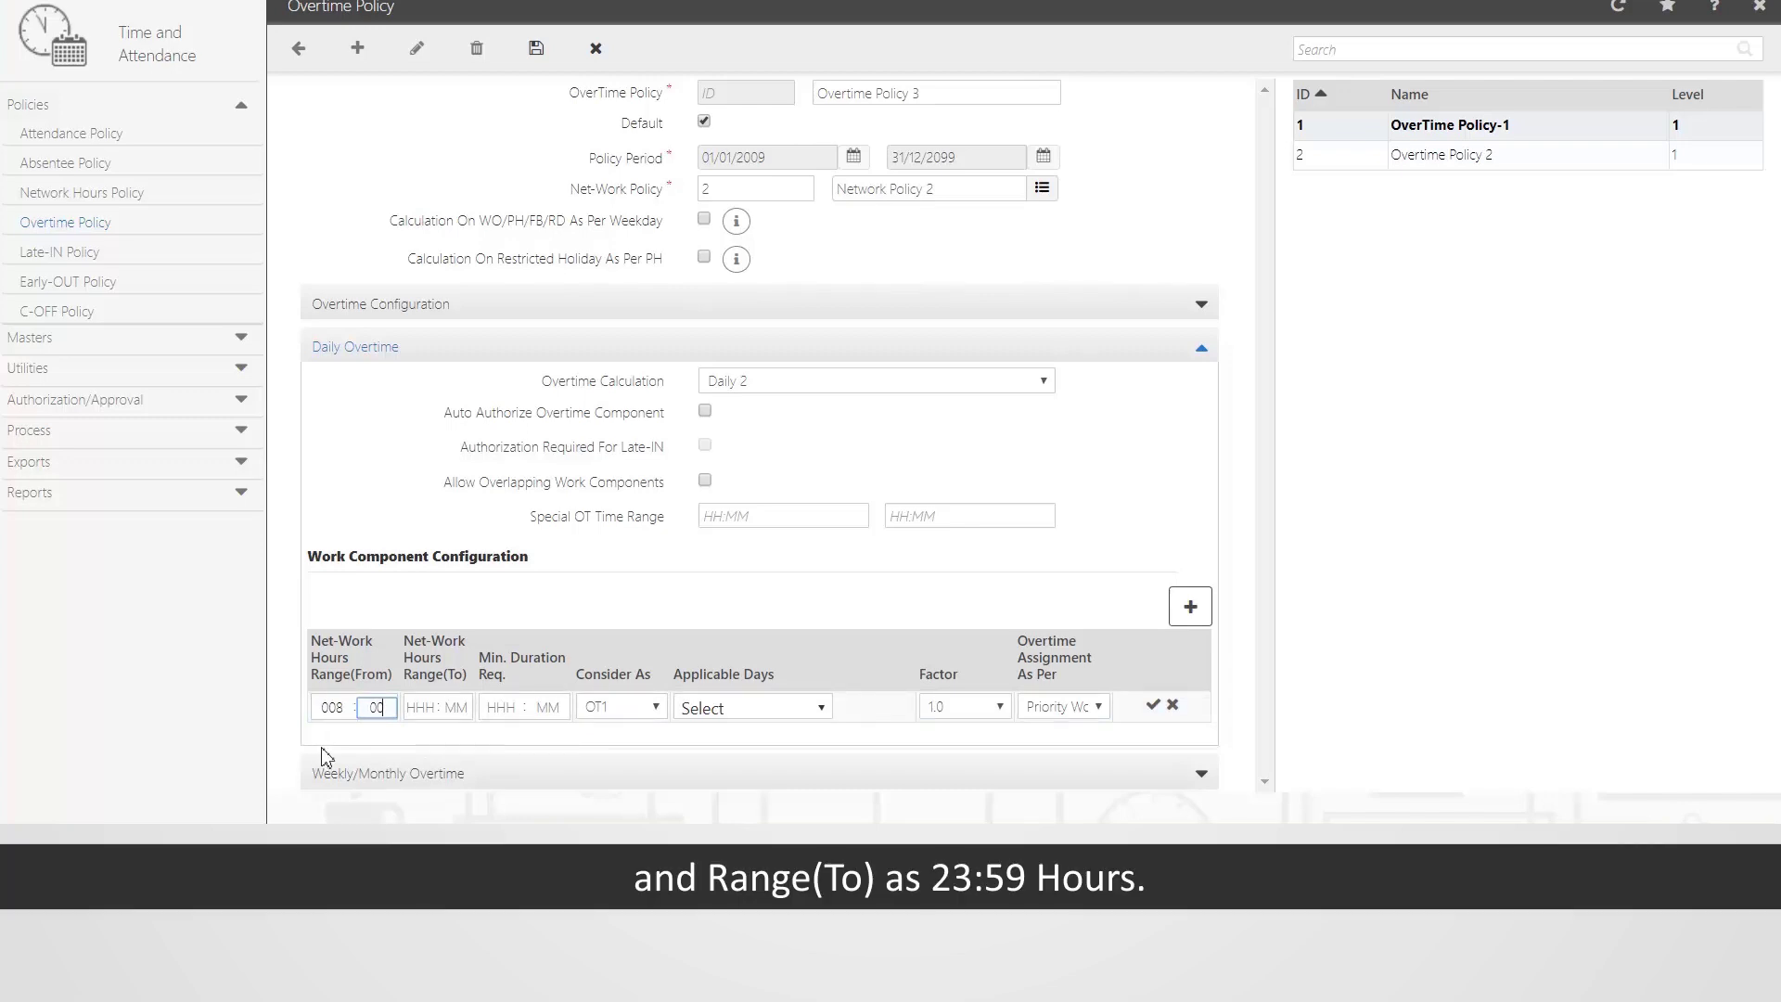
left_click(413, 710)
type("23")
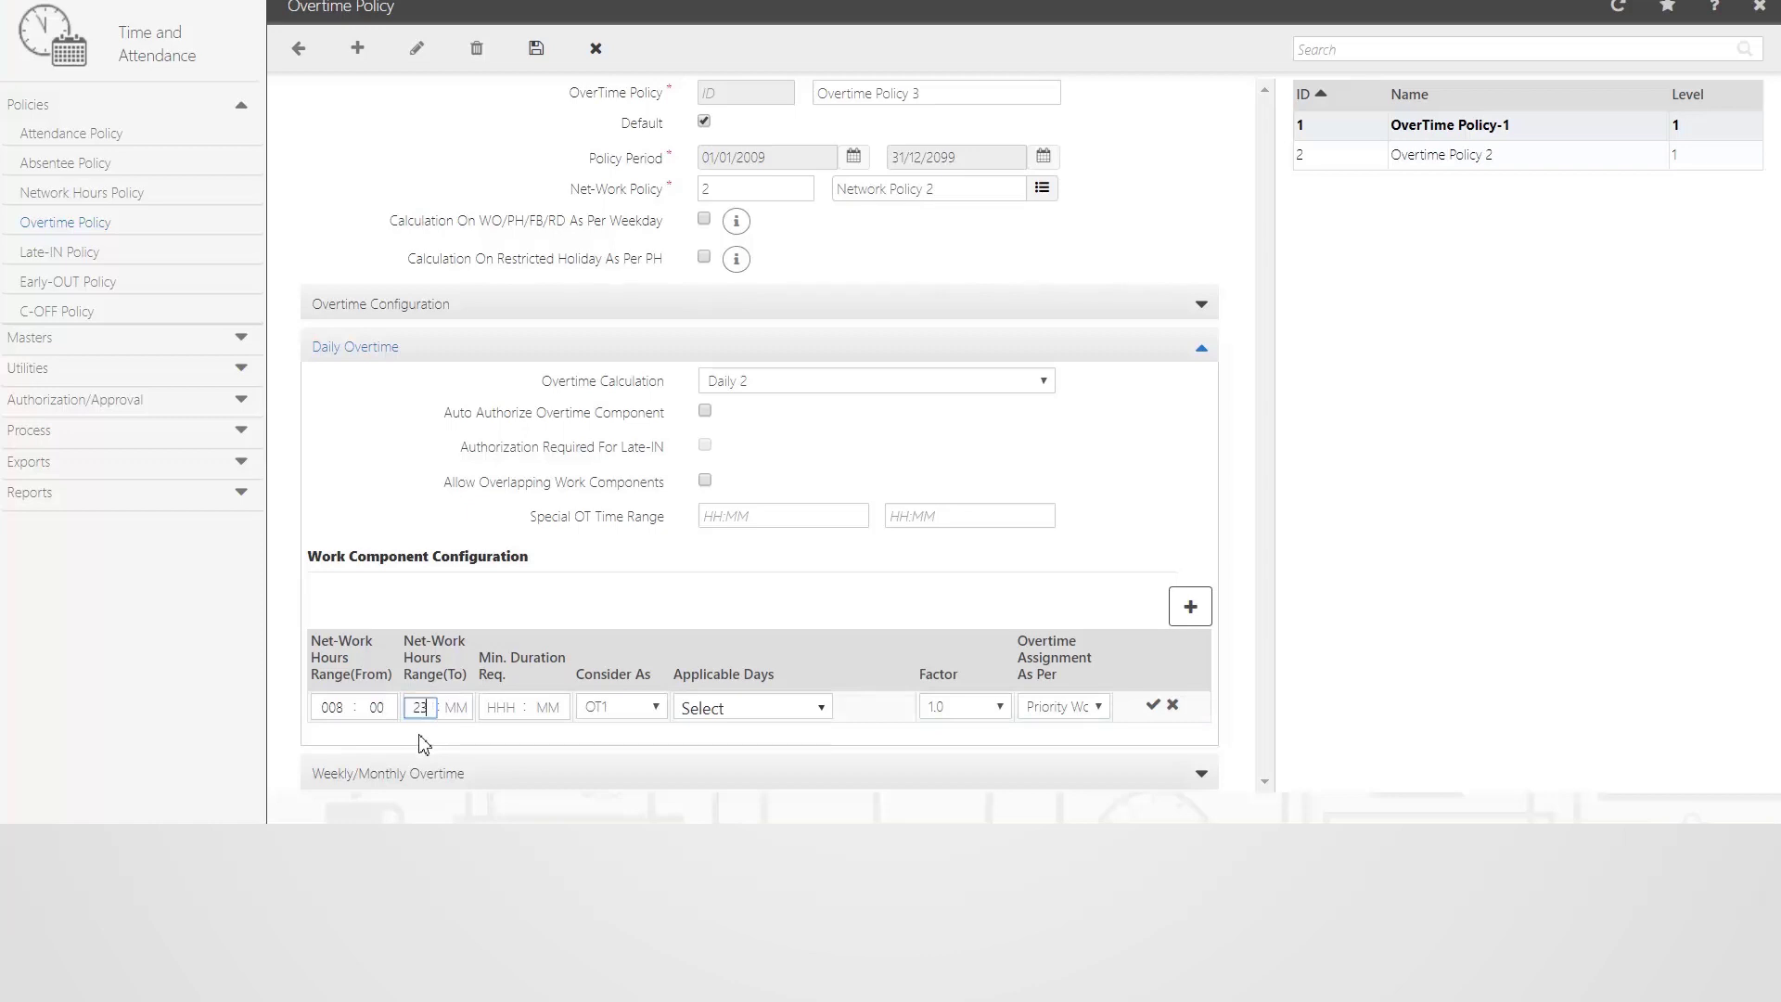
key("Tab")
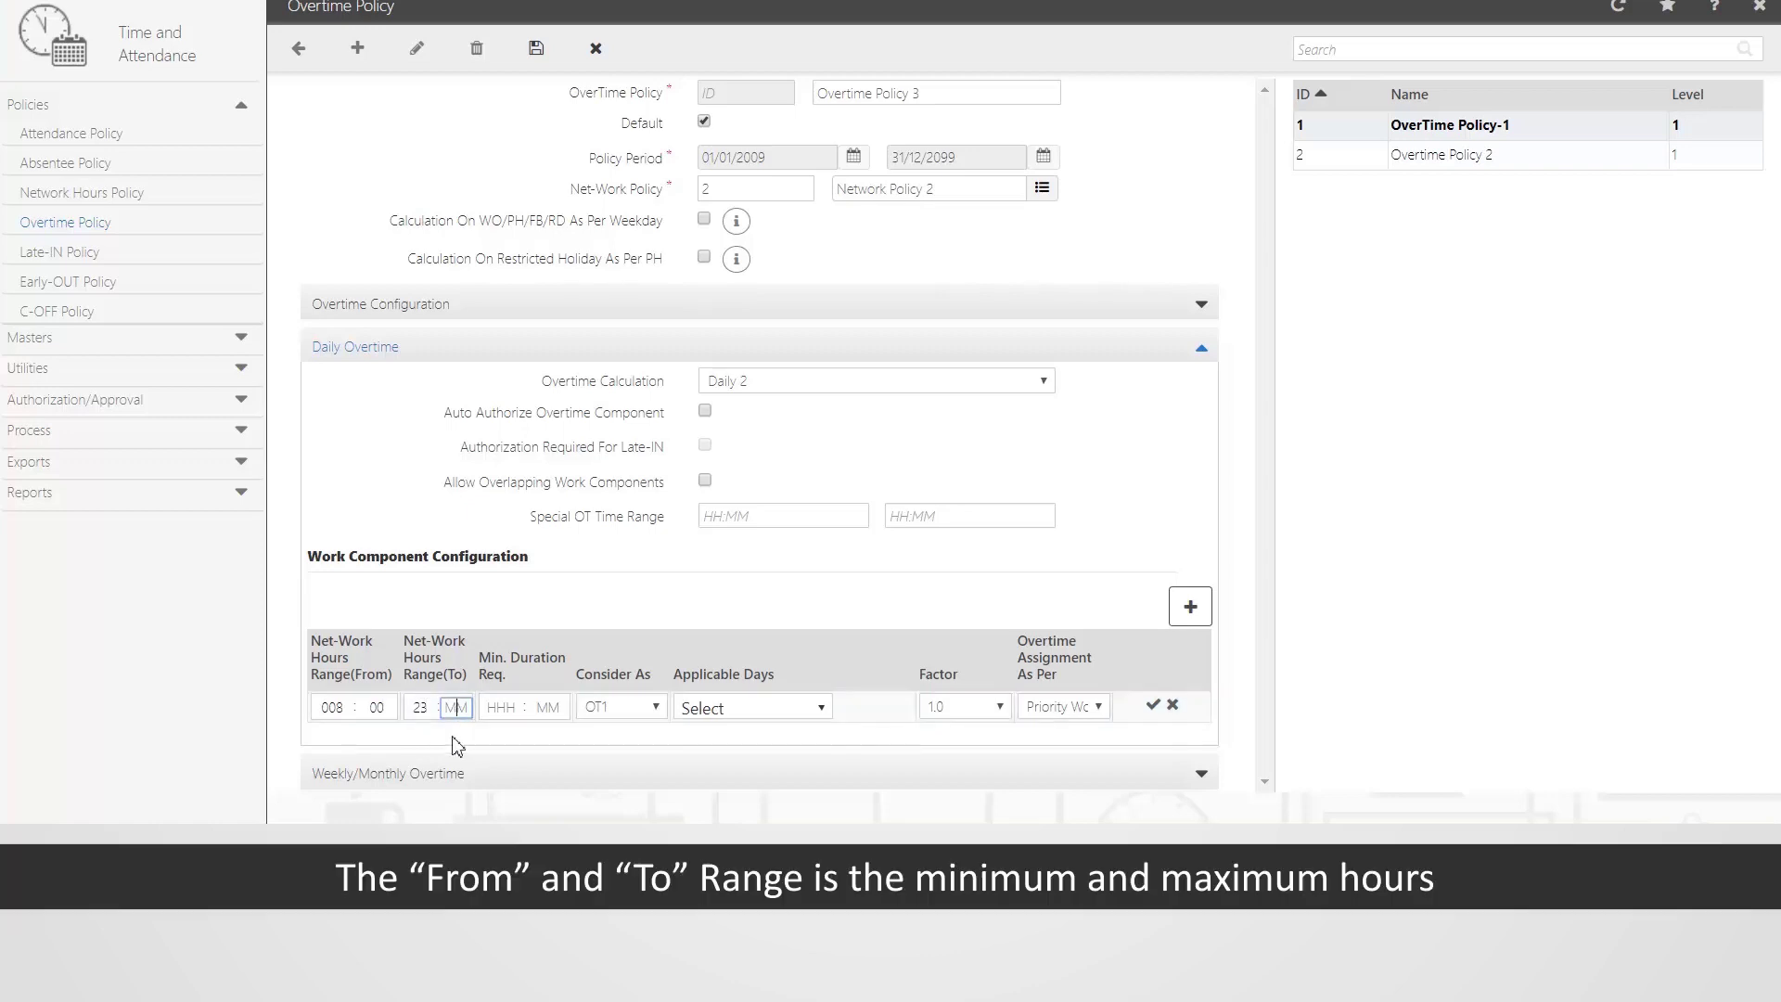
type("59")
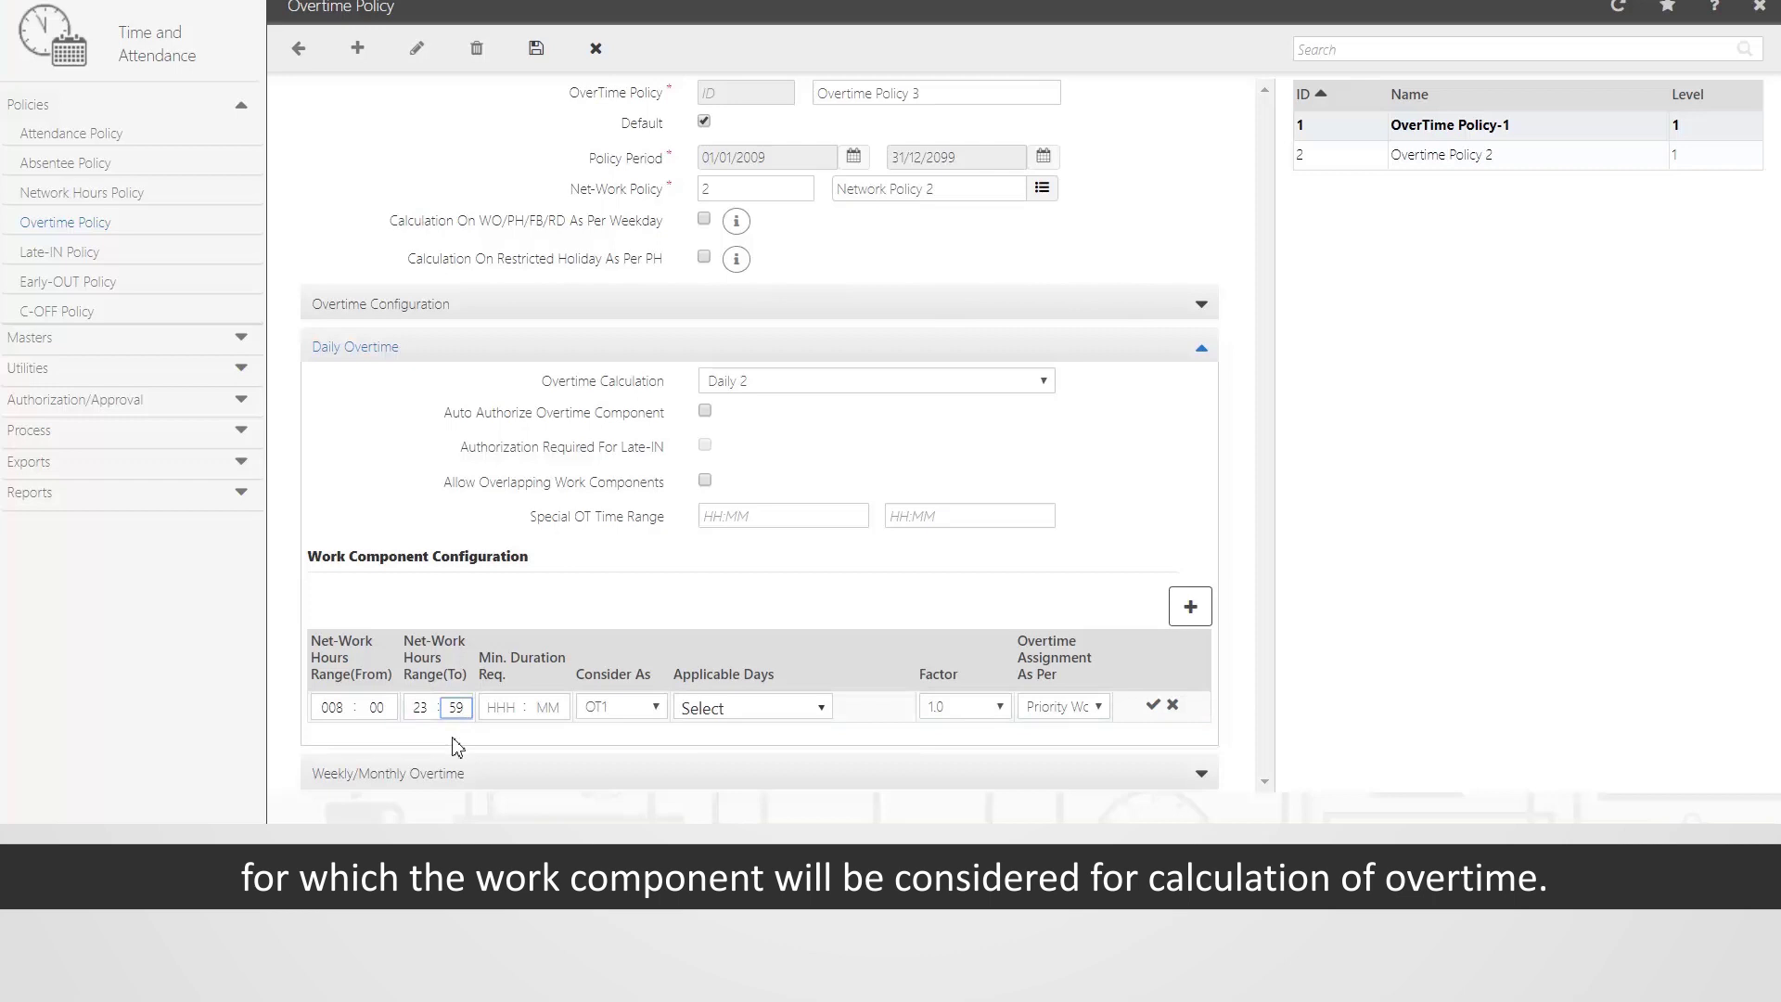
Step: Set the work component's minimum required duration to 00:01 and consider it as OT1
key("Tab")
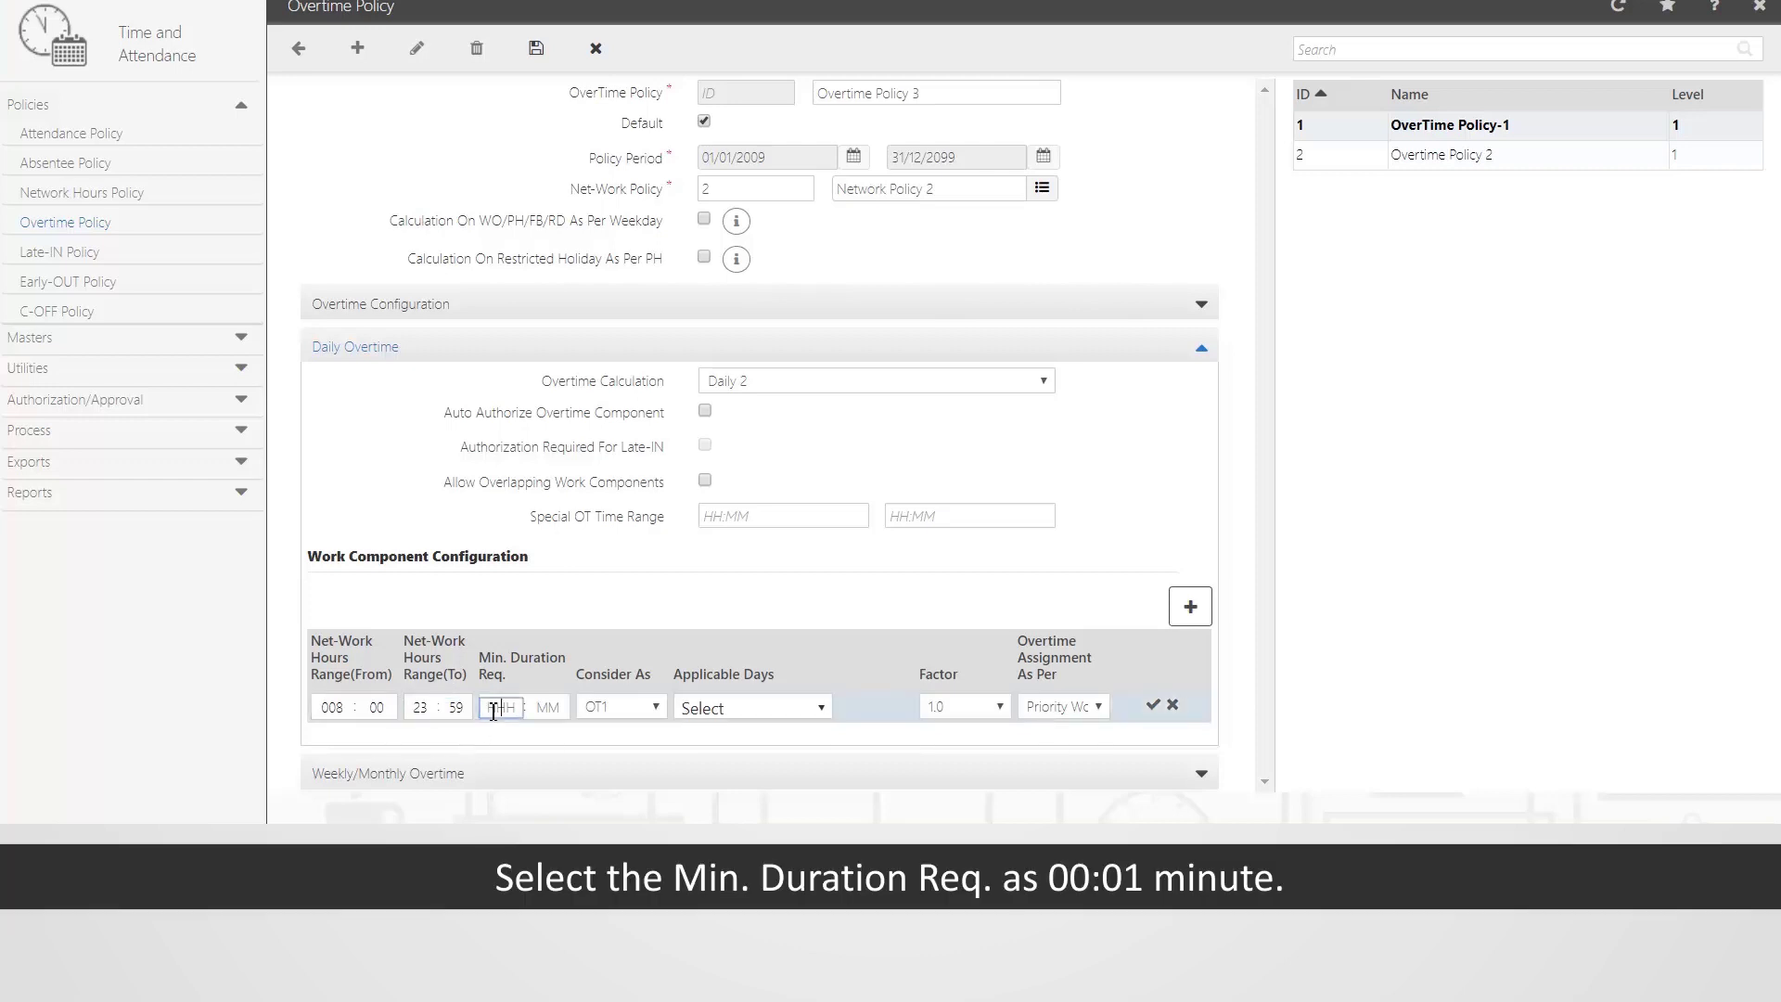
type("00")
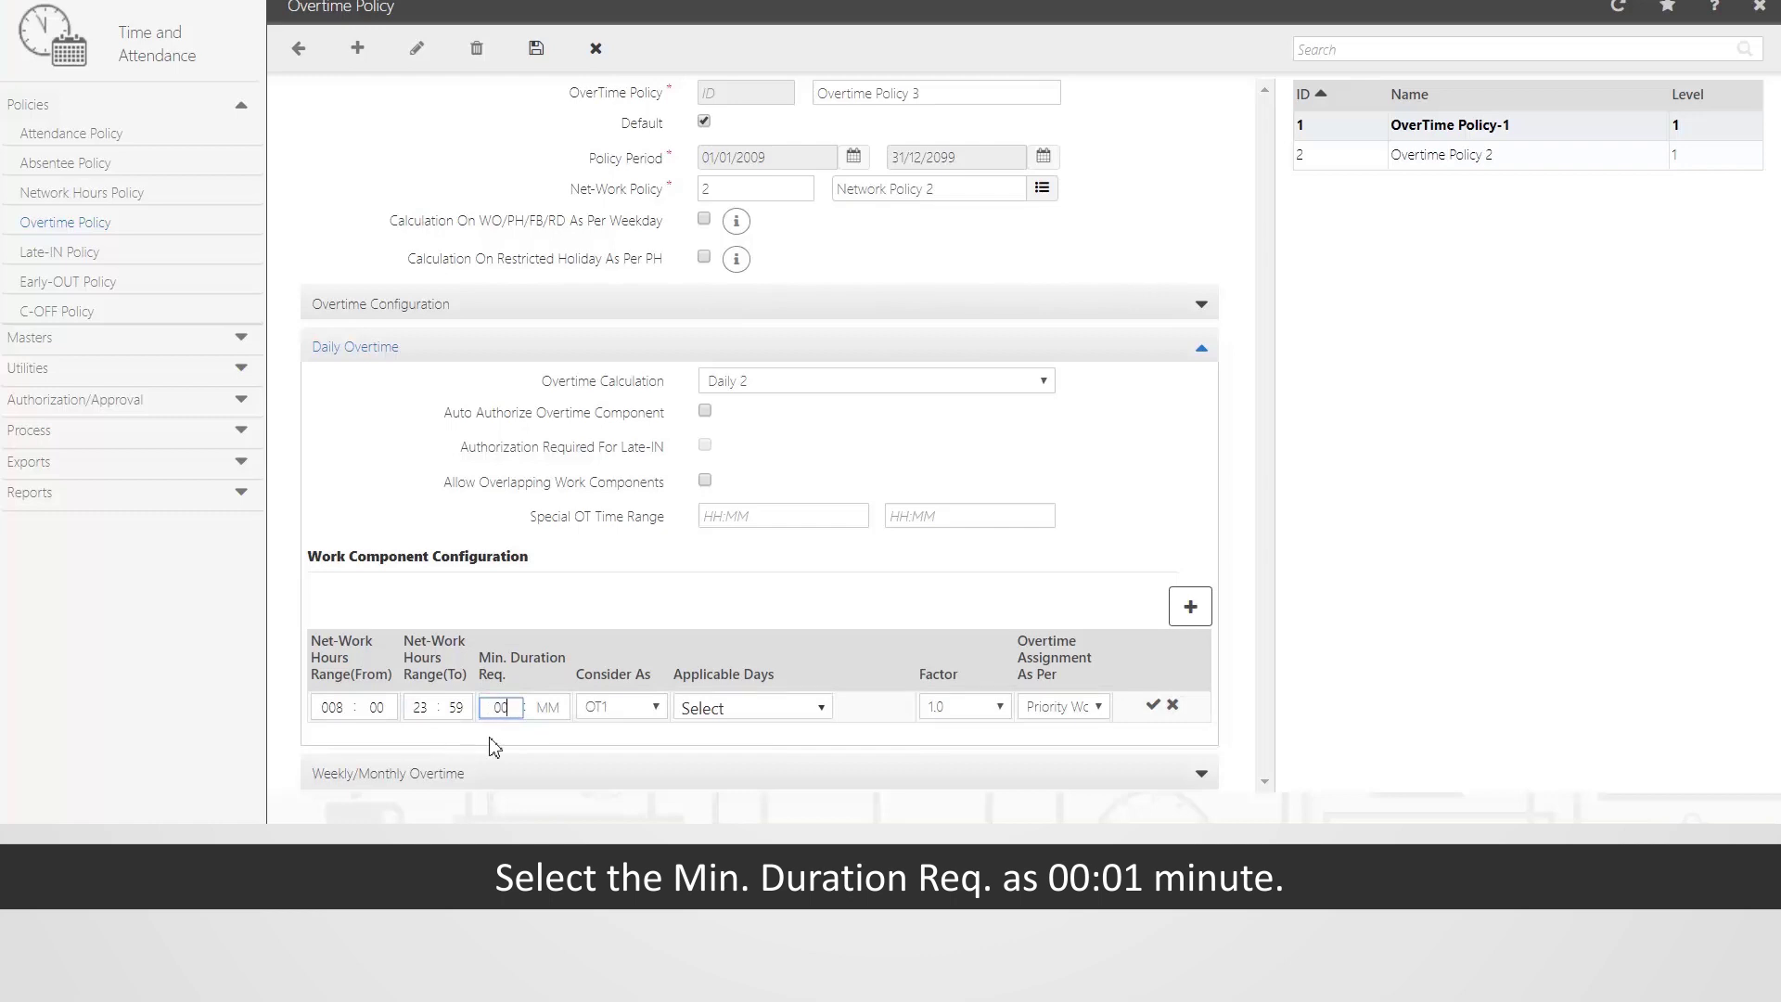
type("0:01")
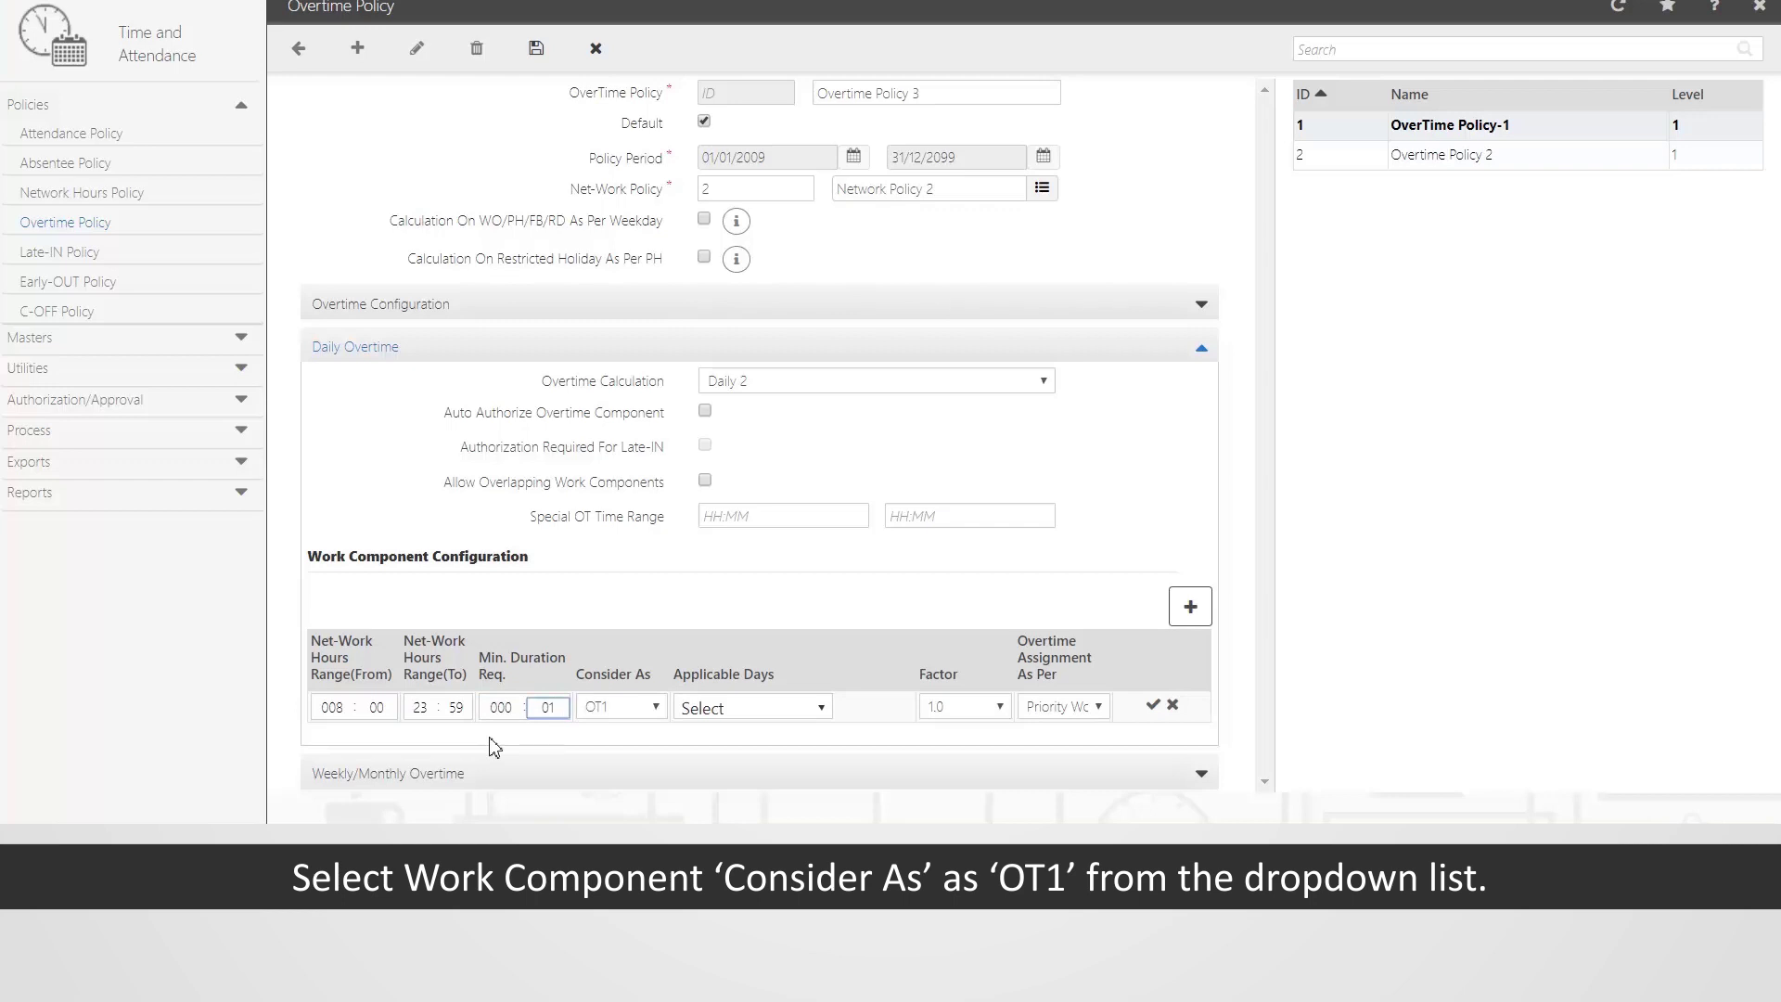
left_click(633, 710)
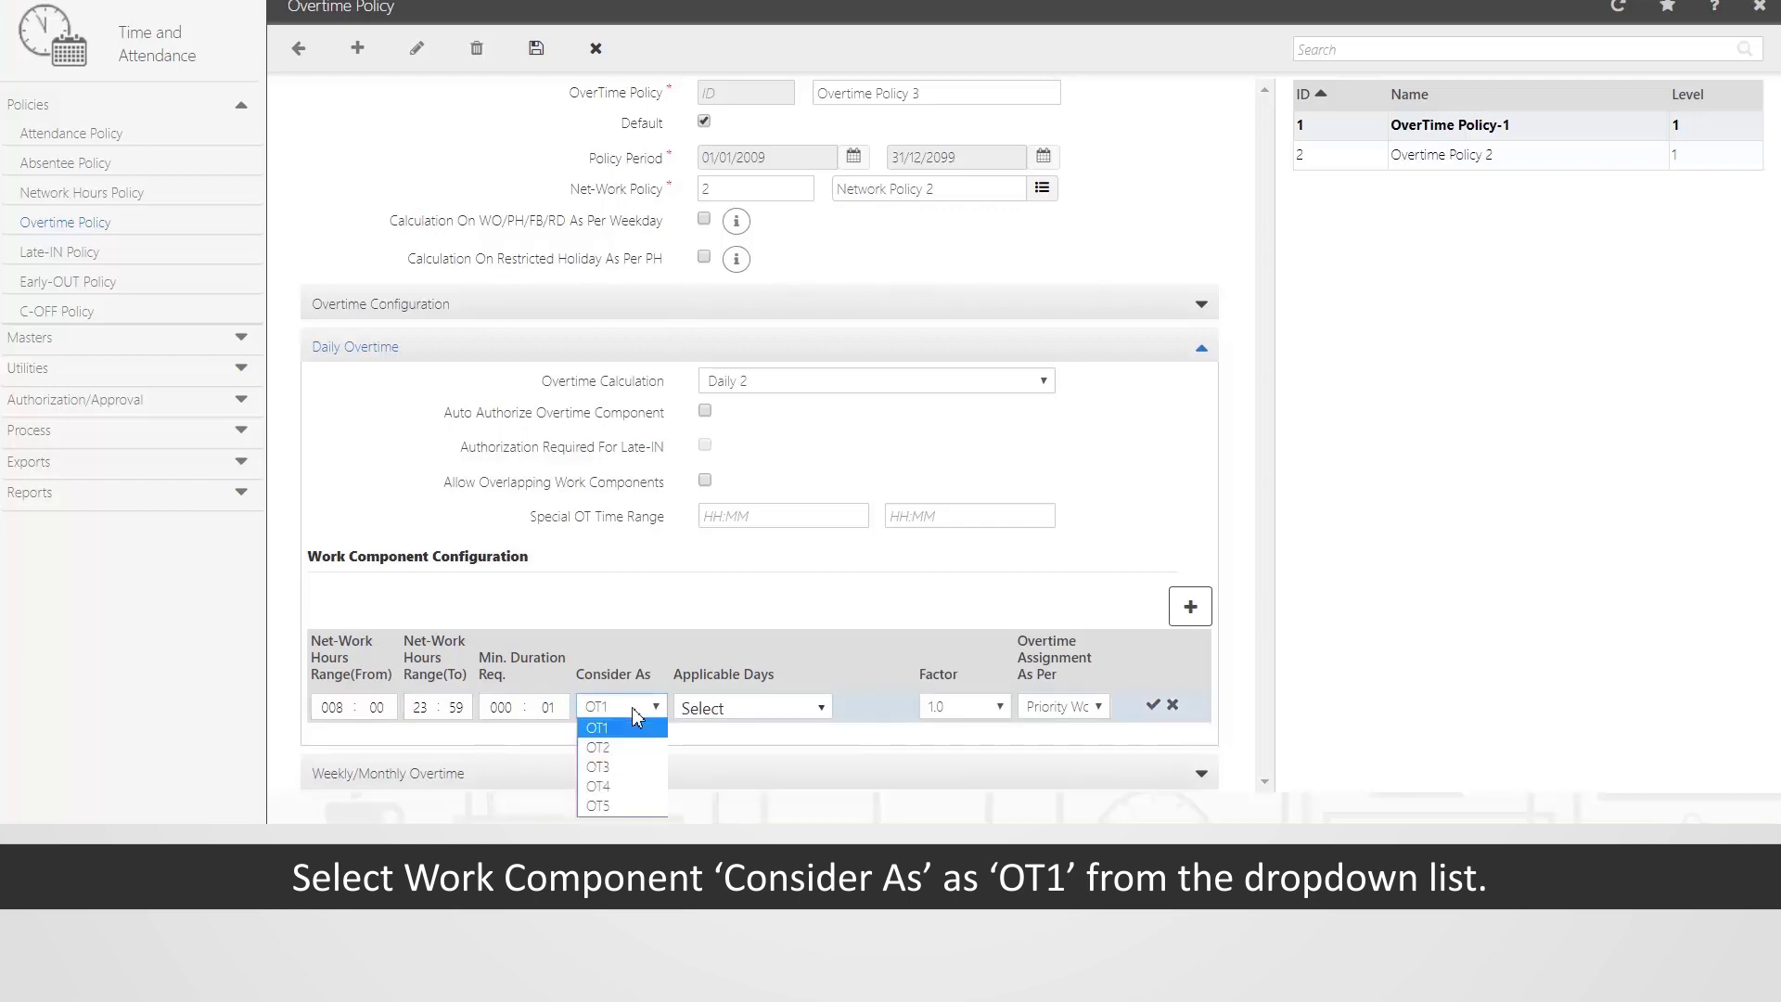
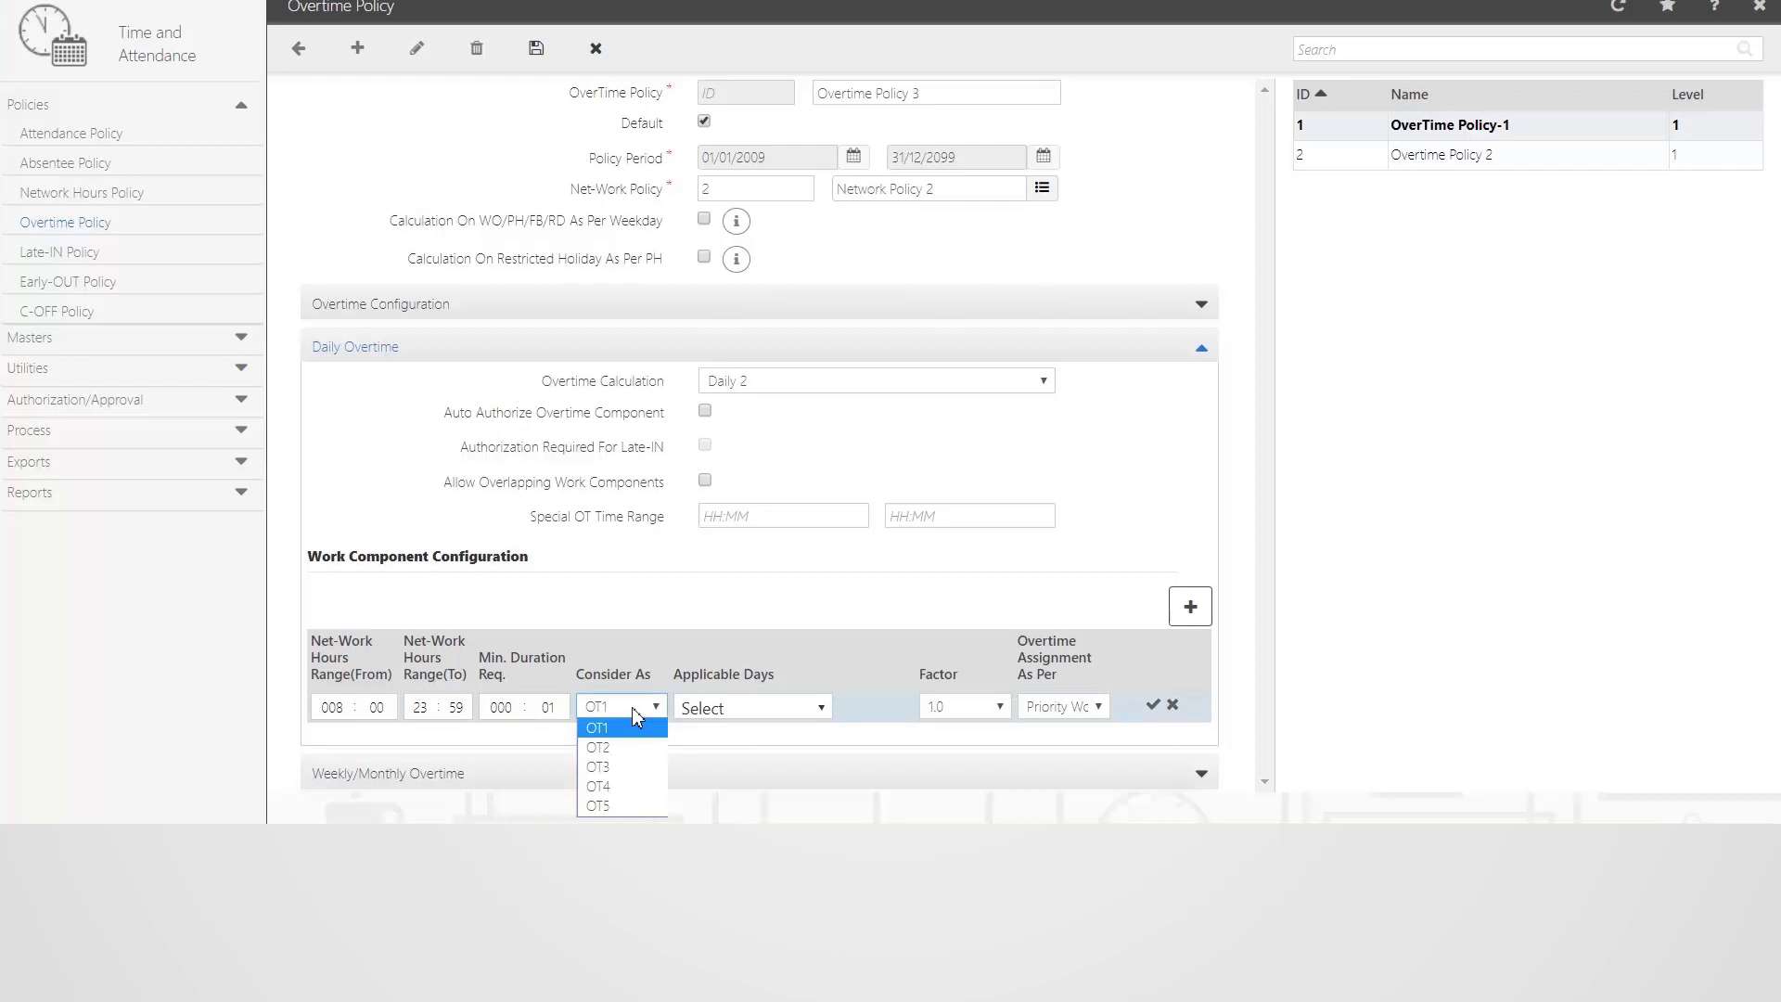
left_click(638, 729)
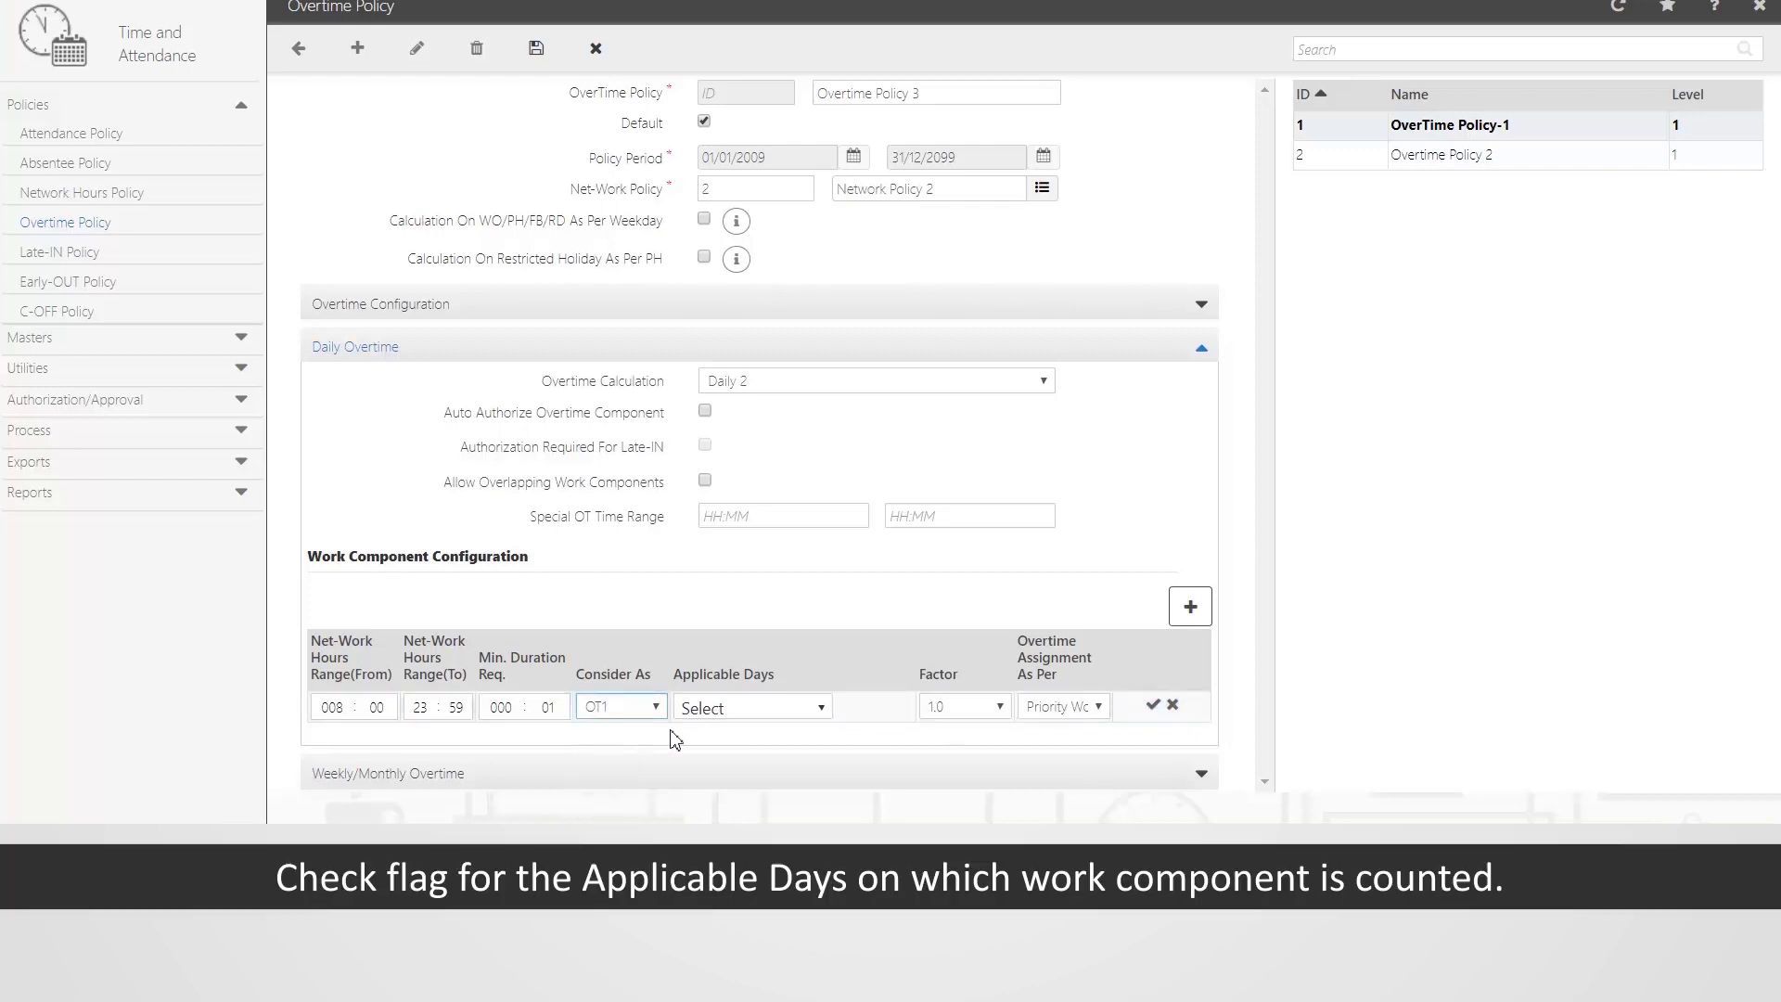
Step: Make the work component applicable on all seven days, Monday through Sunday
left_click(816, 716)
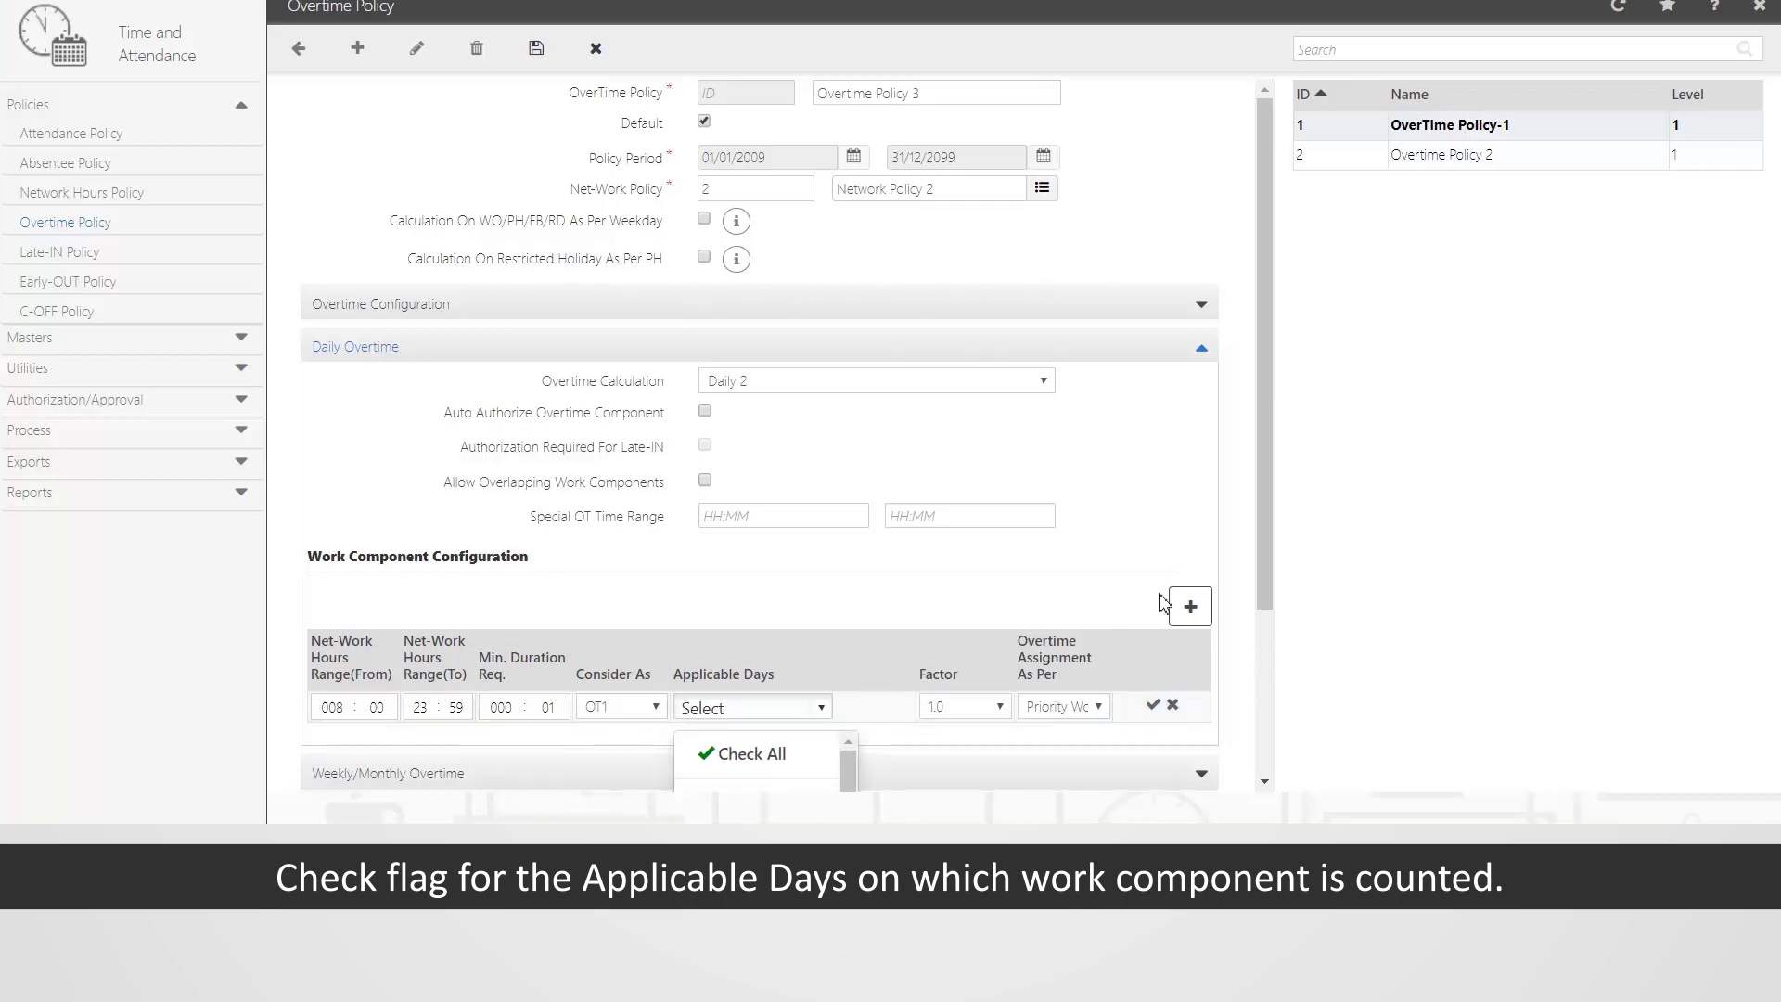
left_click_drag(1259, 548, 1279, 736)
left_click(732, 584)
left_click(739, 612)
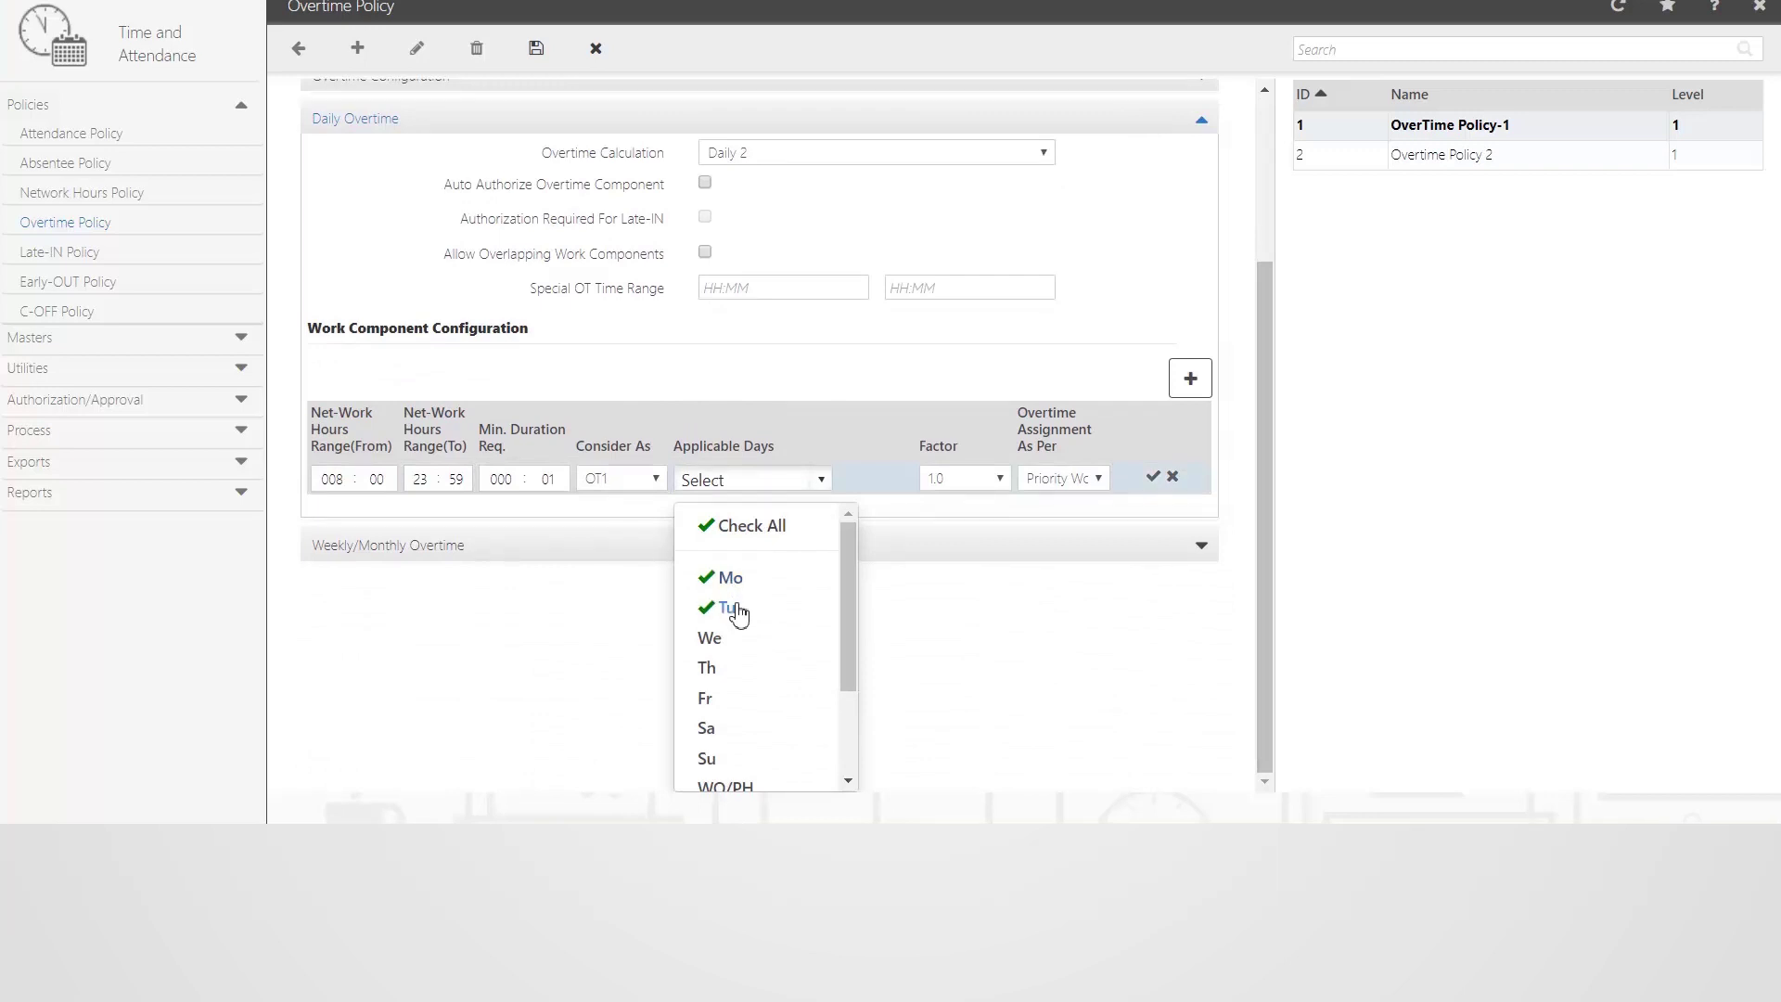
left_click(742, 640)
left_click(743, 670)
left_click(747, 704)
left_click(748, 730)
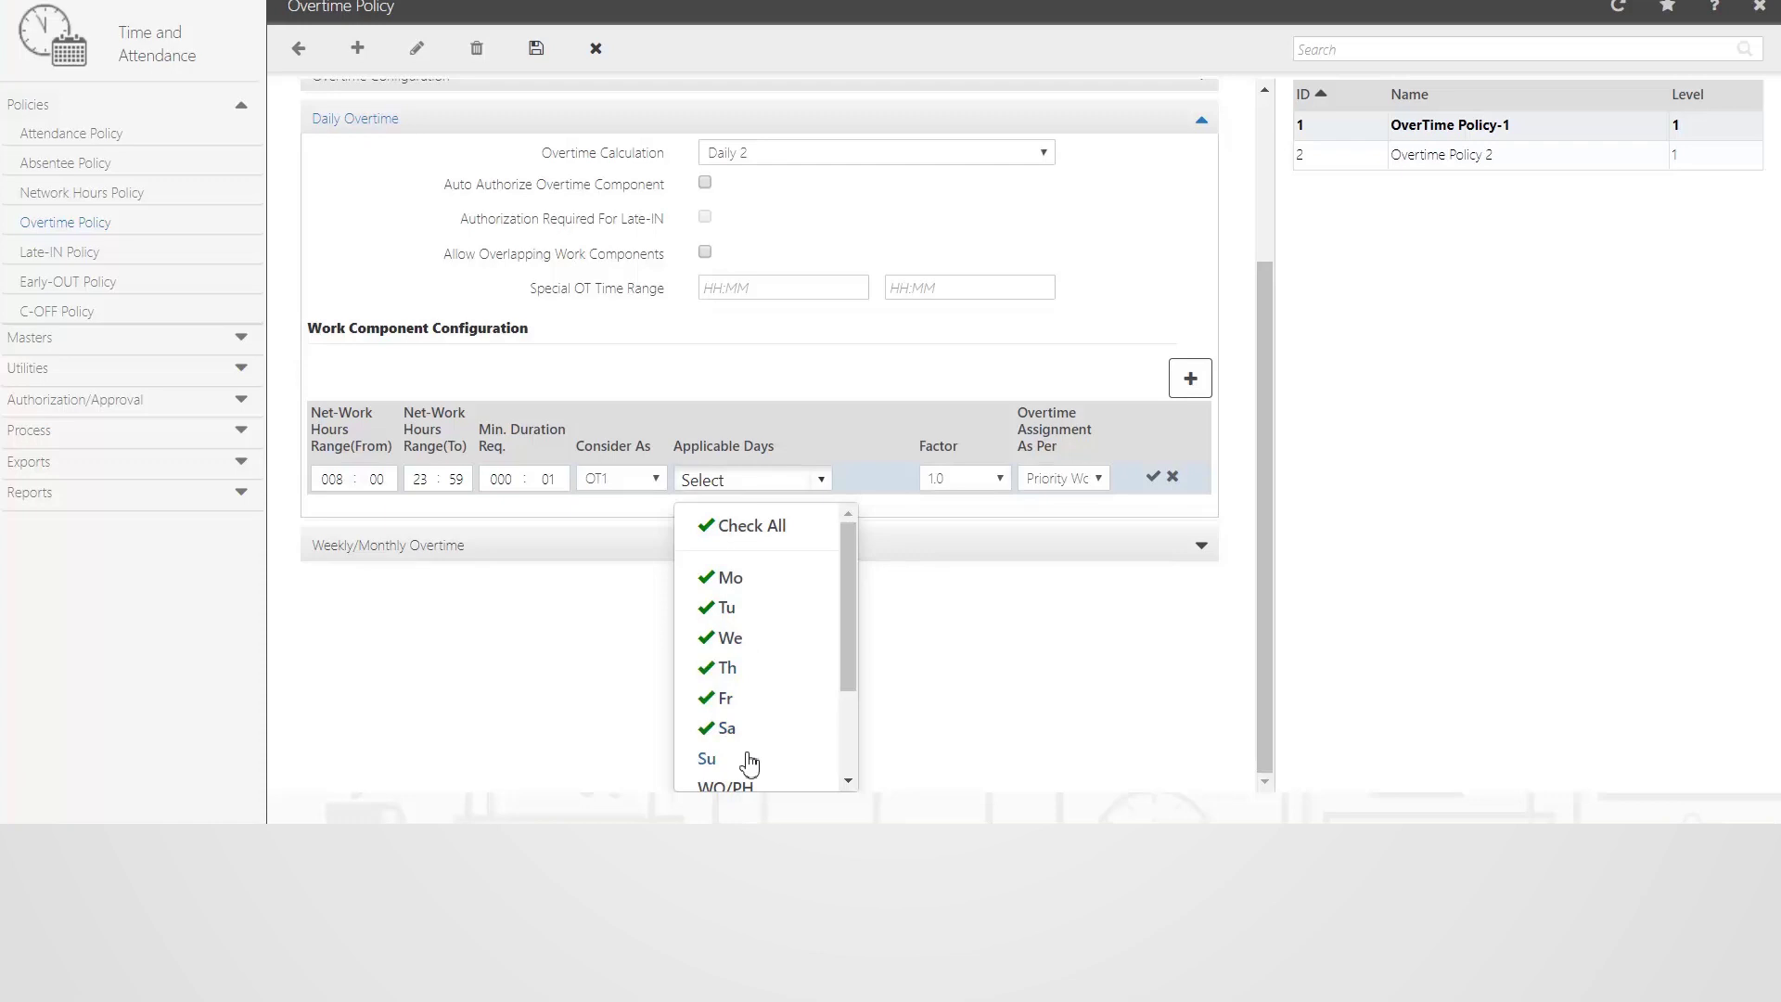
left_click(751, 760)
scroll(923, 625, "up", 3)
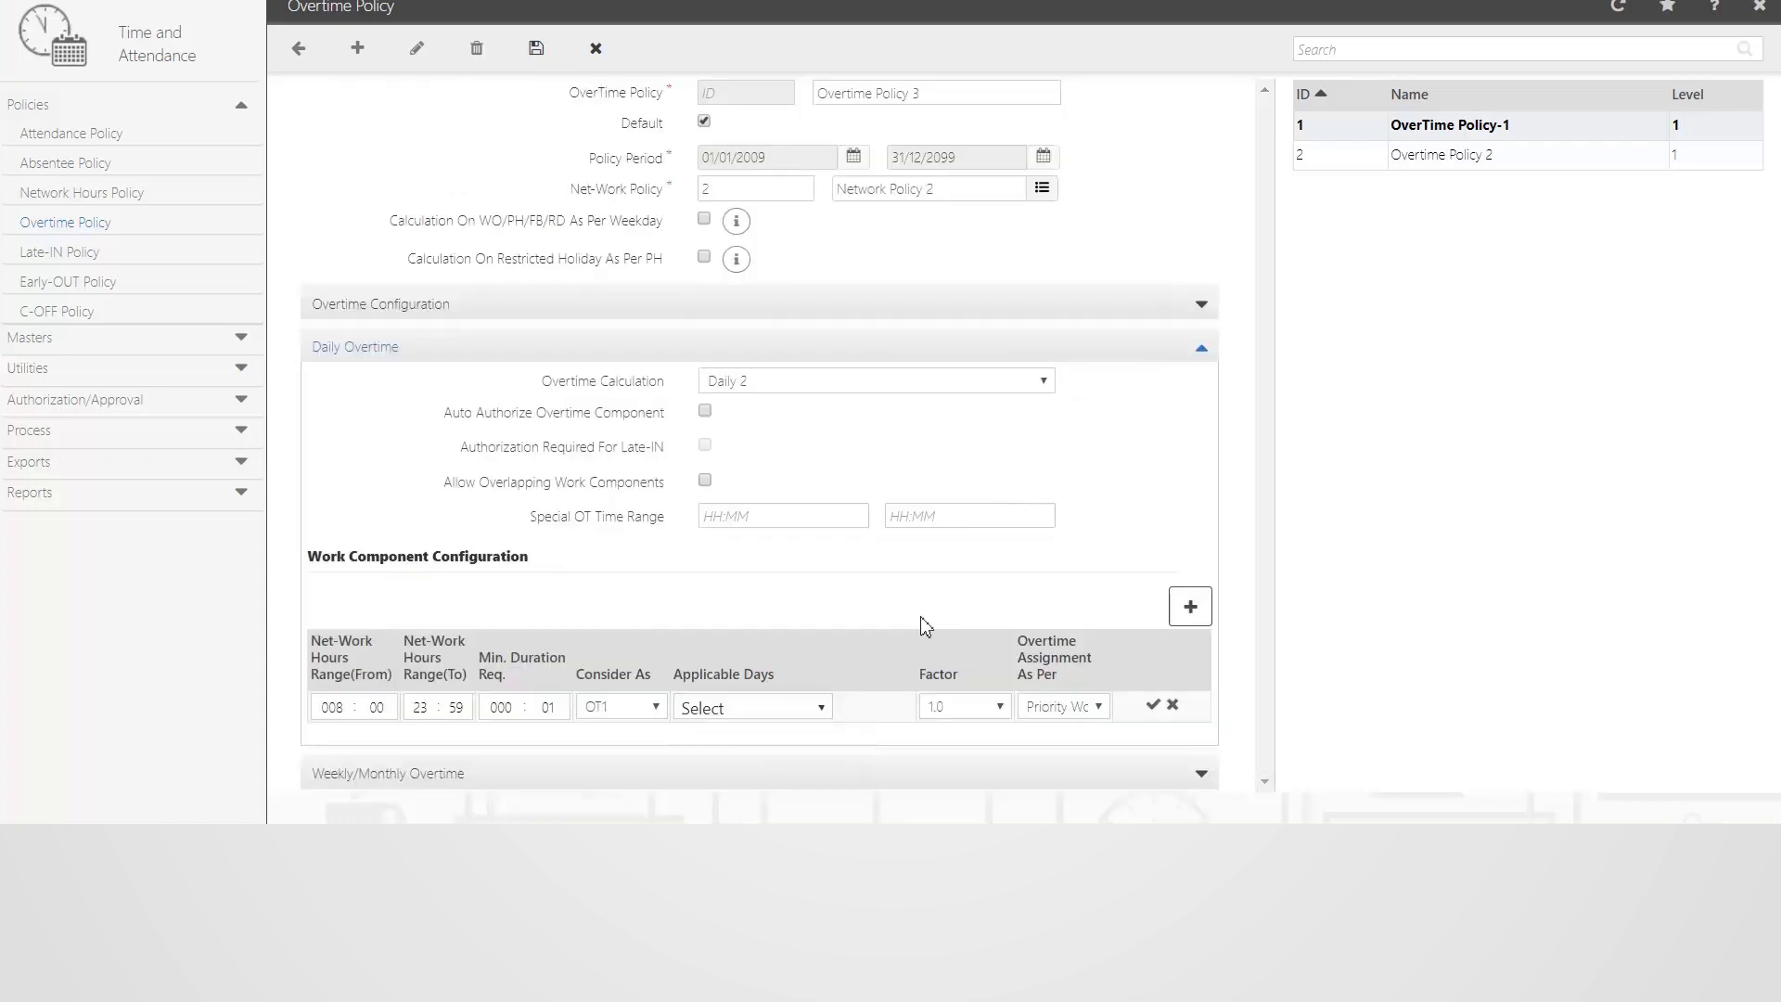
Step: Set the work component's factor to 1.0 and its overtime assignment to Priority Work Component, and save the row
left_click(1001, 707)
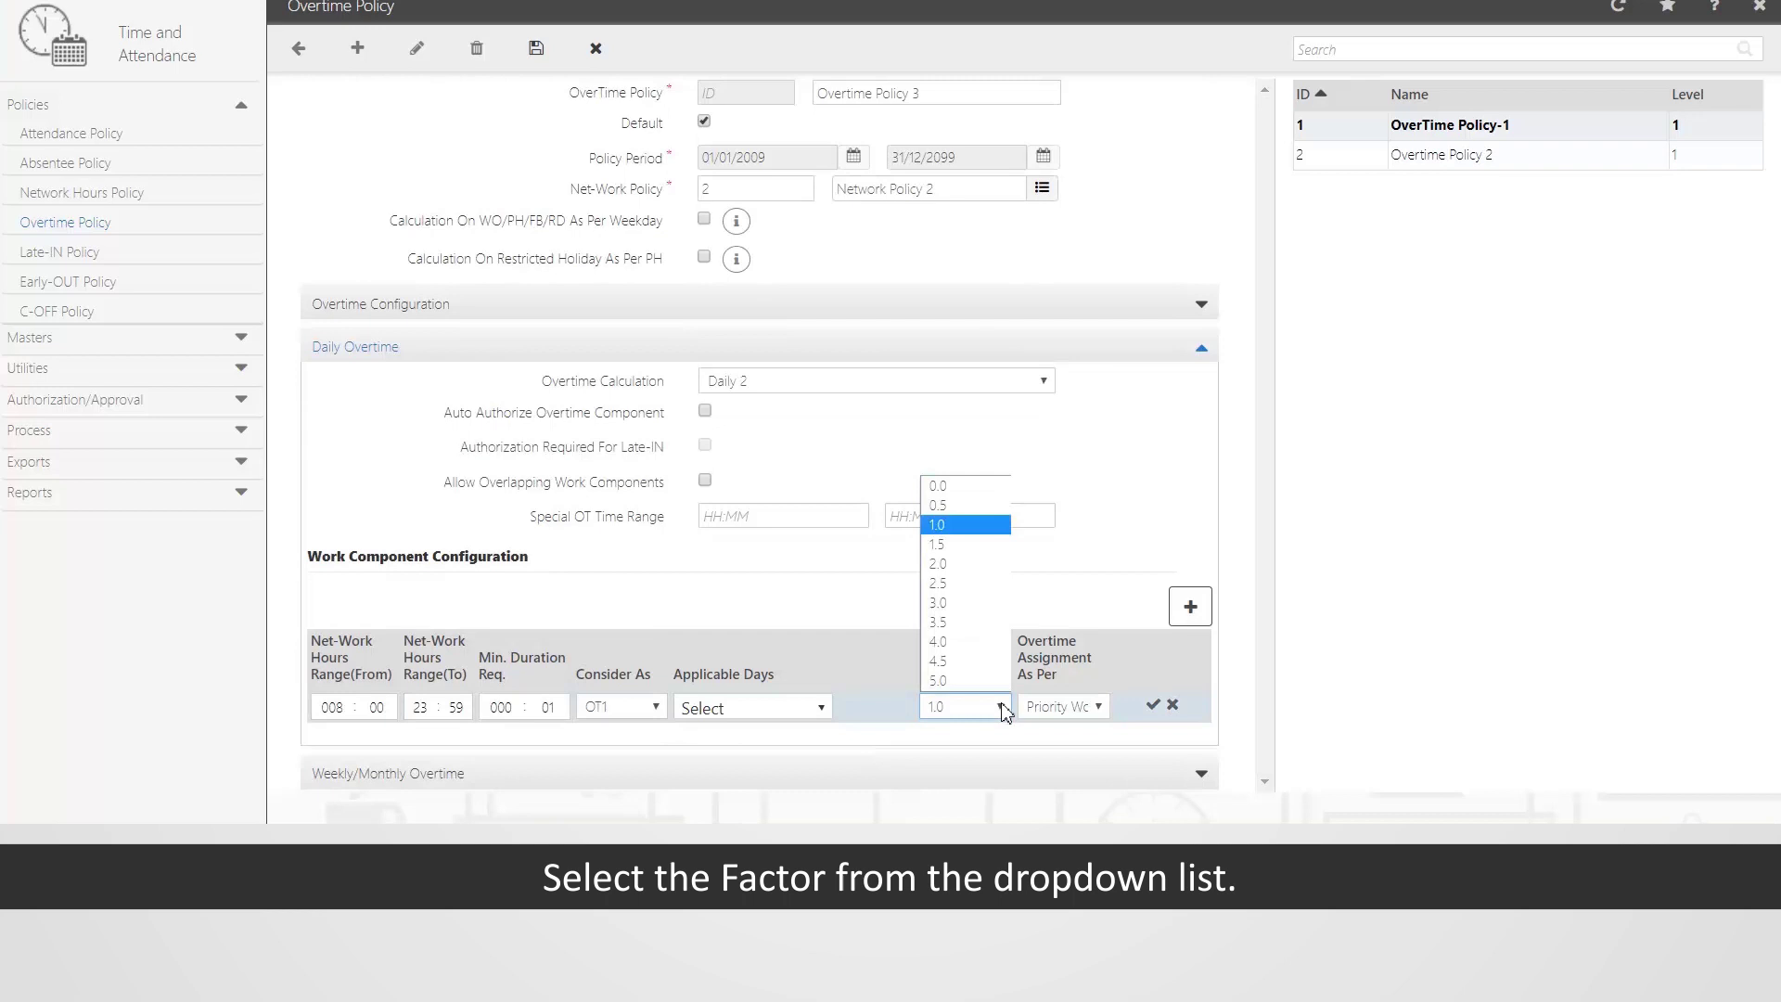
left_click(994, 533)
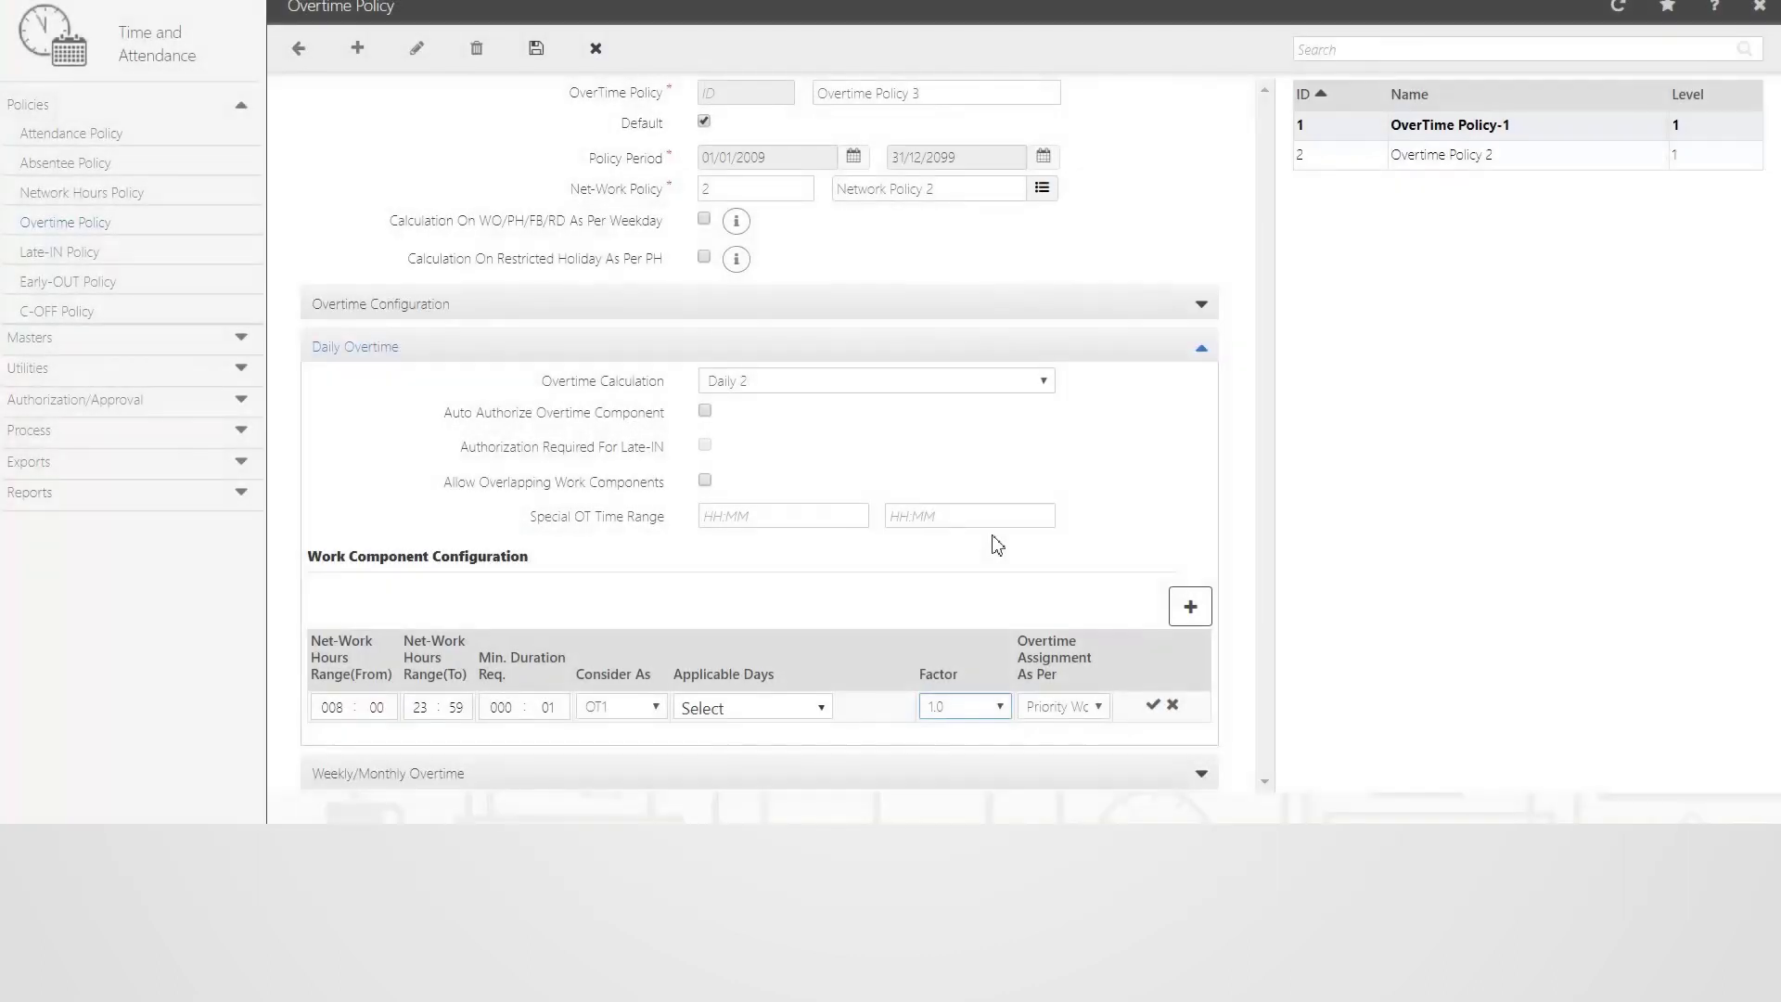
left_click(1099, 708)
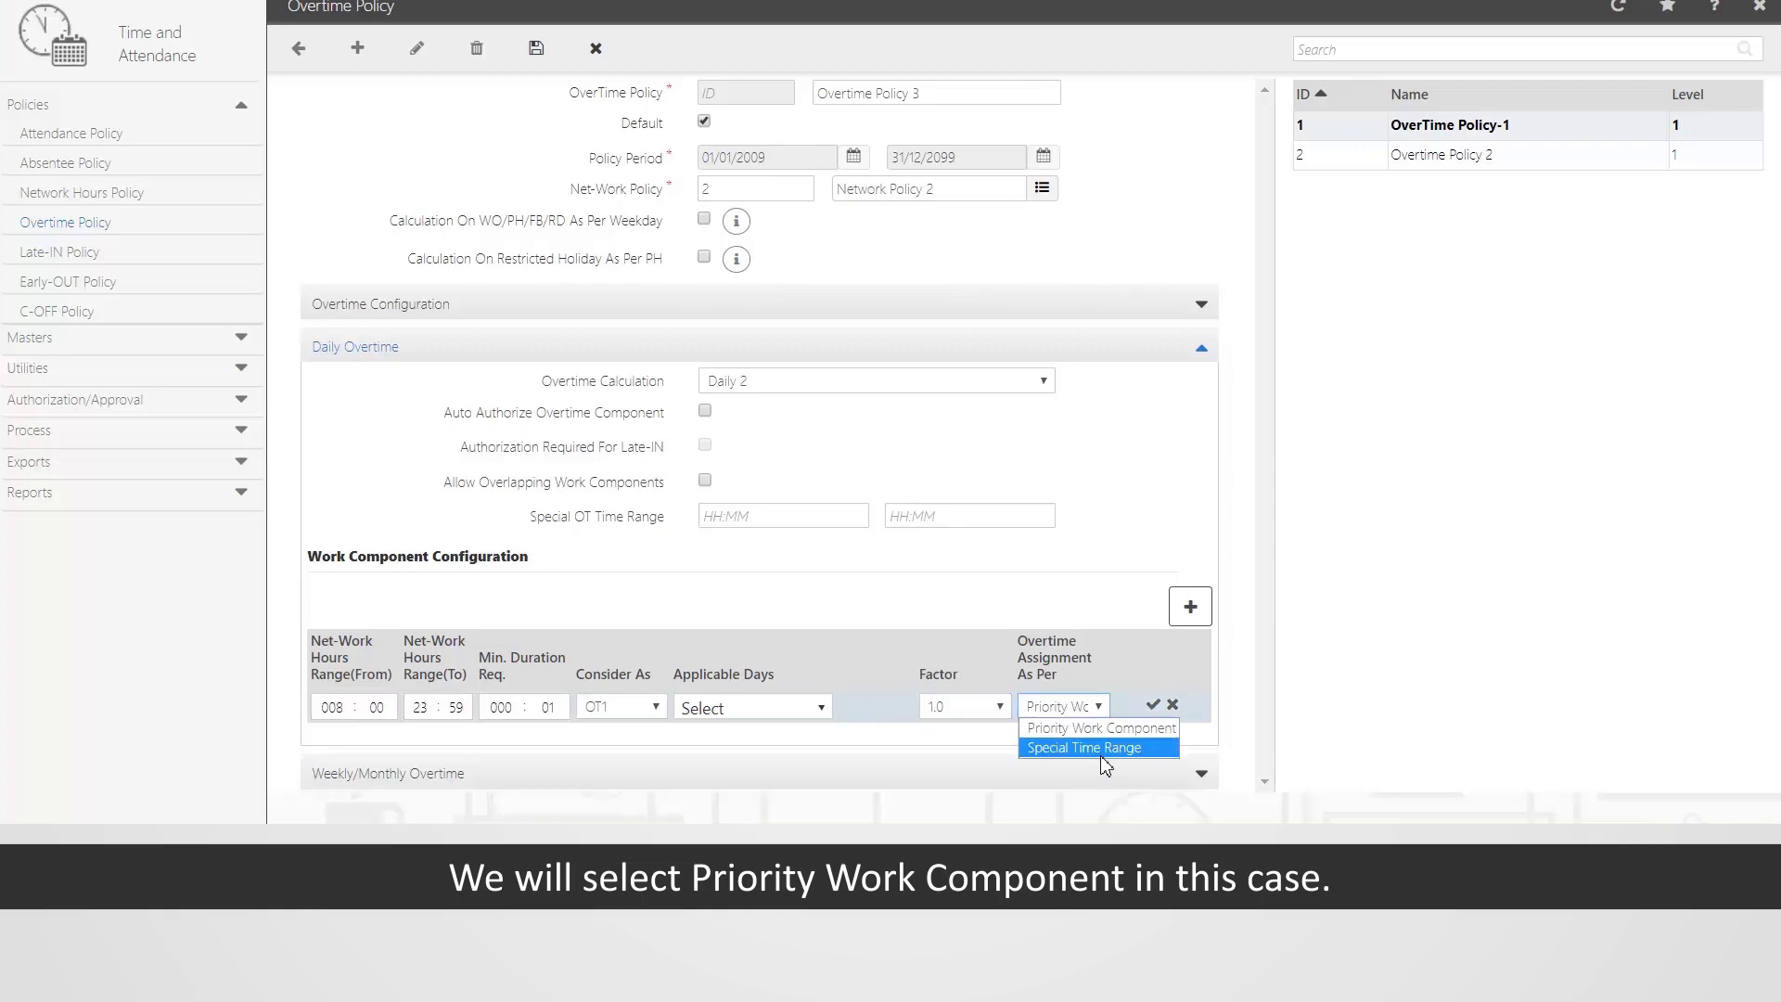
left_click(1101, 728)
left_click(1153, 707)
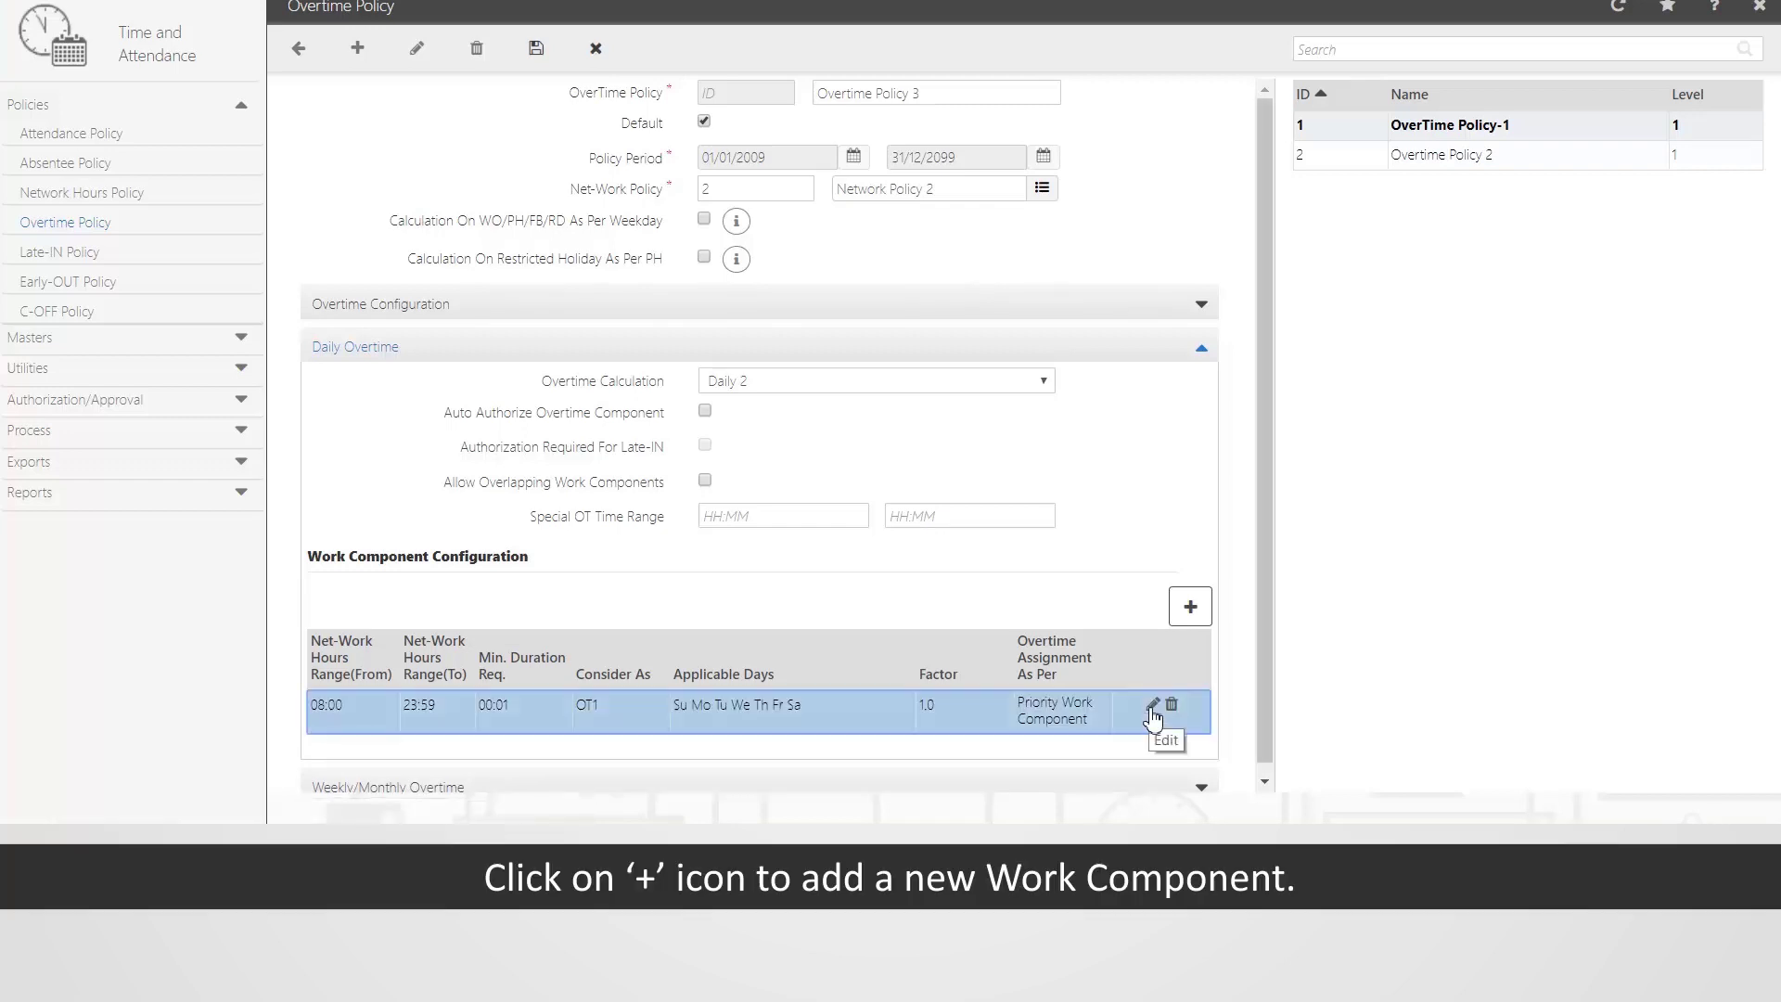
Step: Add a second daily overtime work component with a net-work hours range from 00:00 to 23:59
left_click(1191, 613)
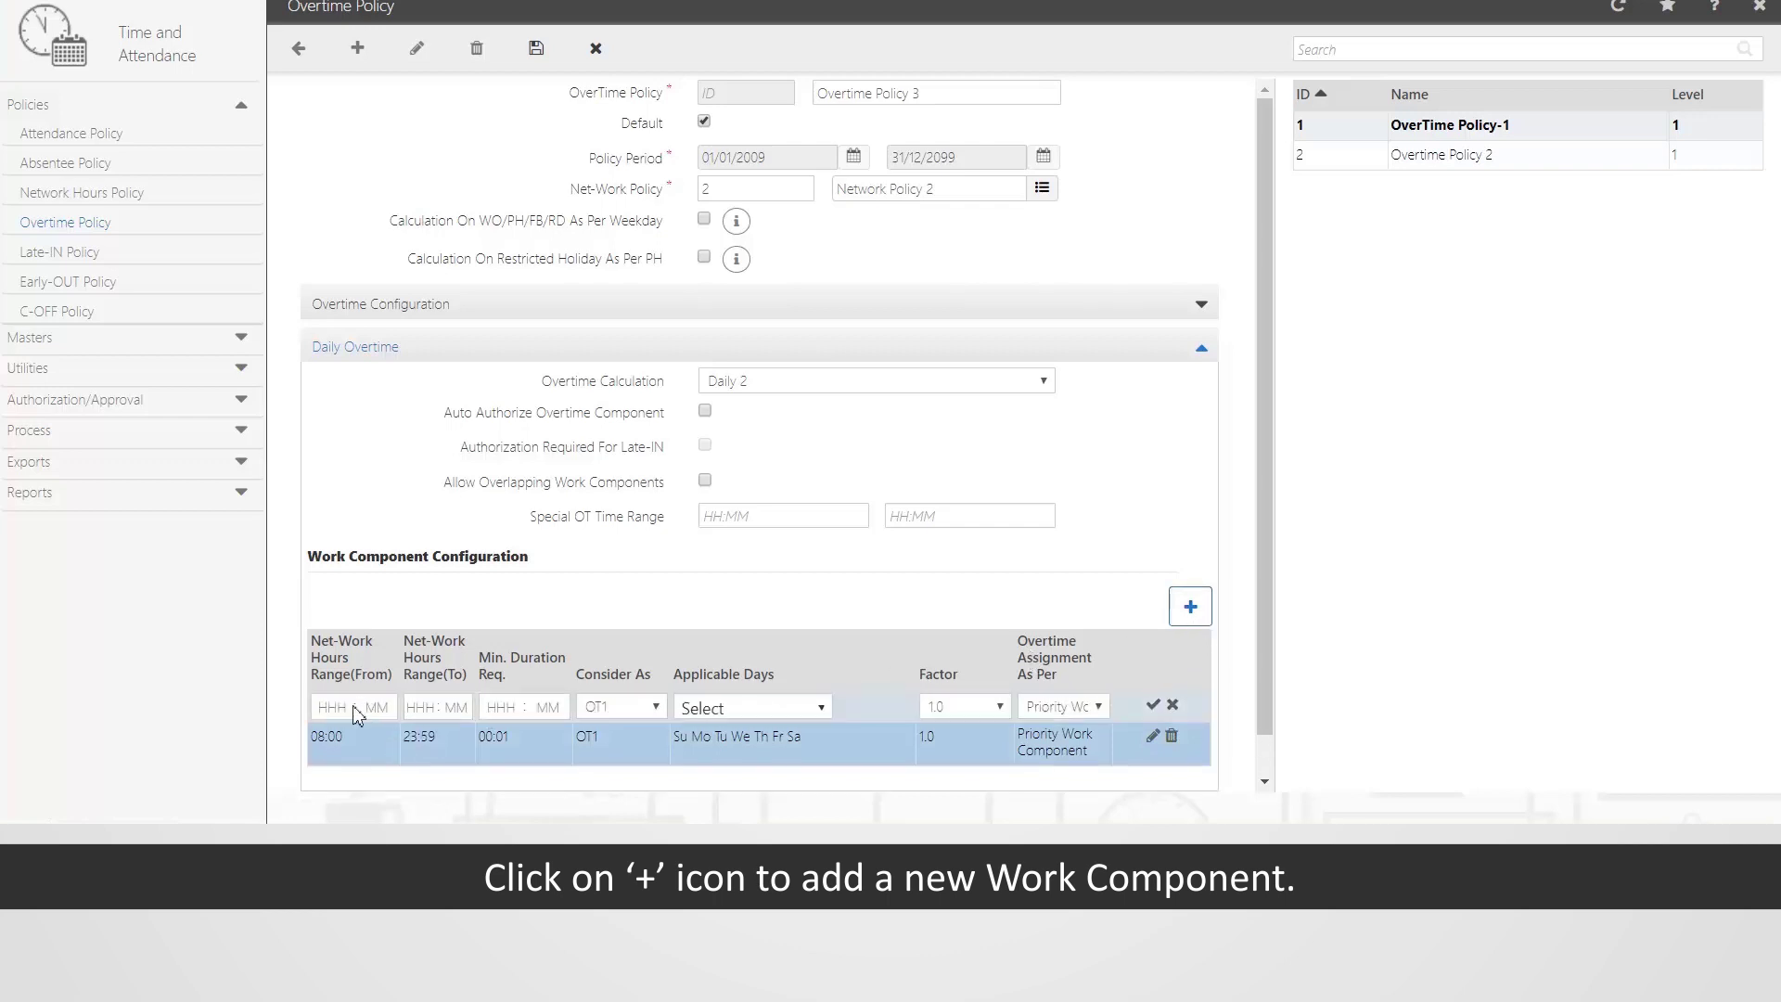
left_click(314, 707)
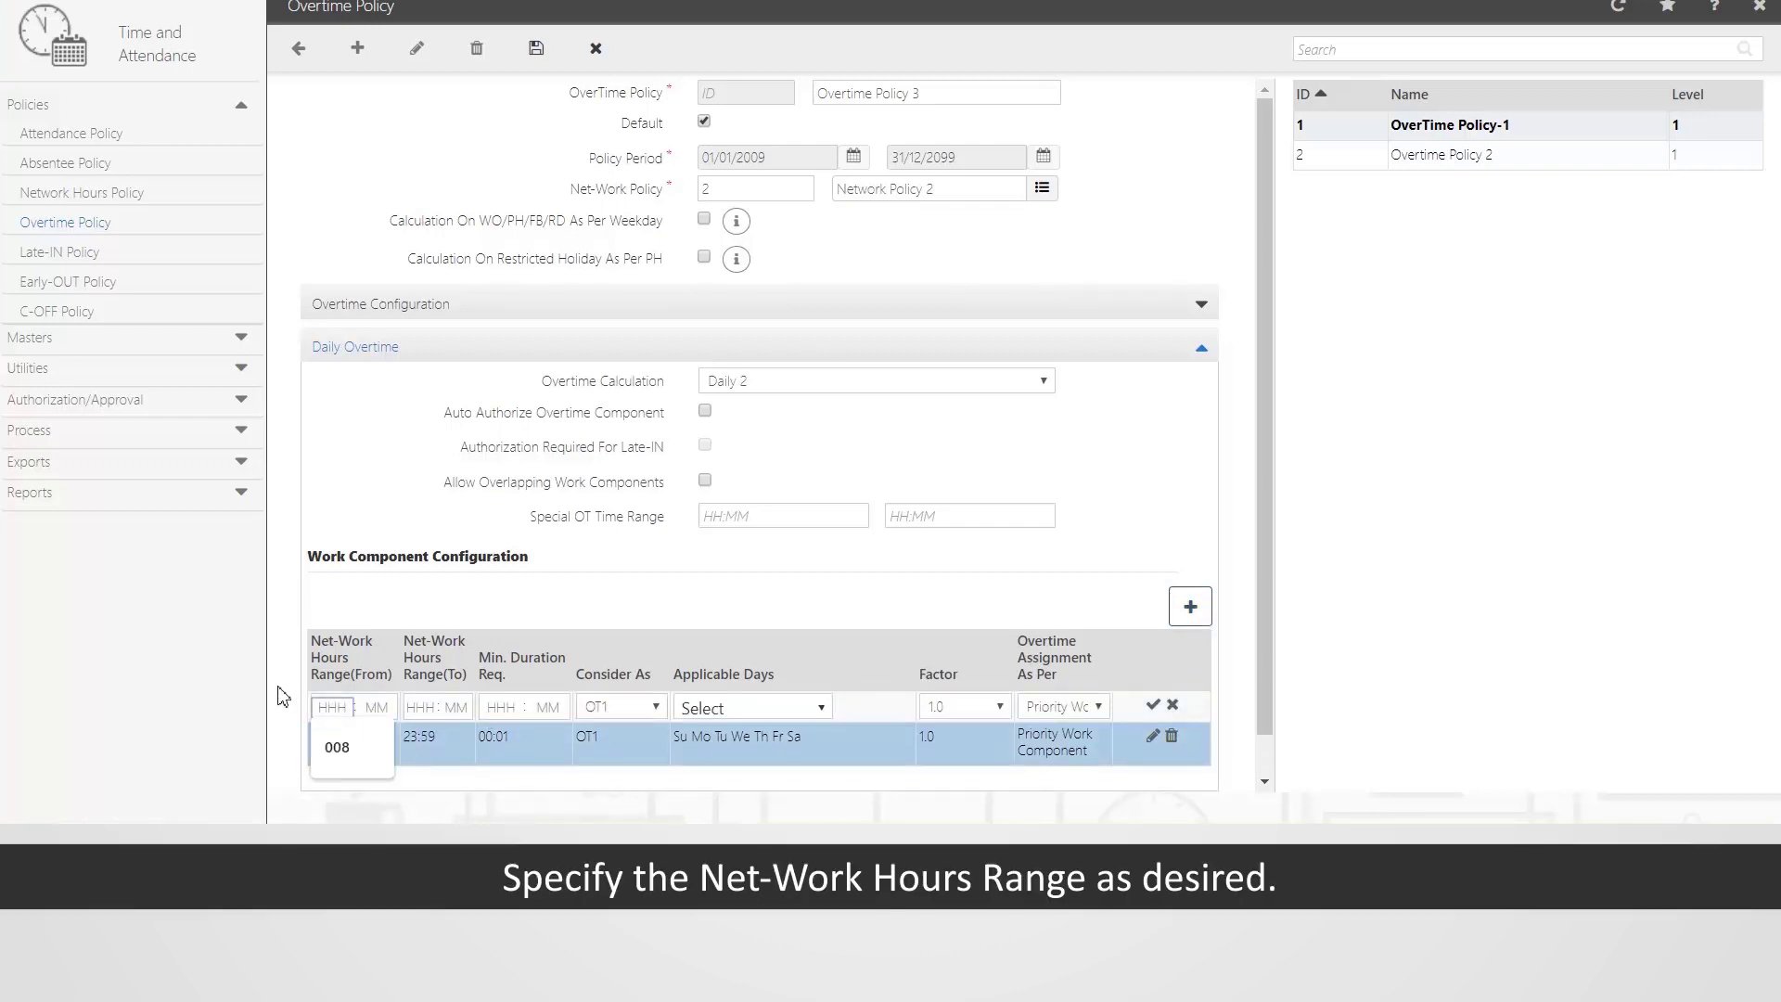
type("000 : ")
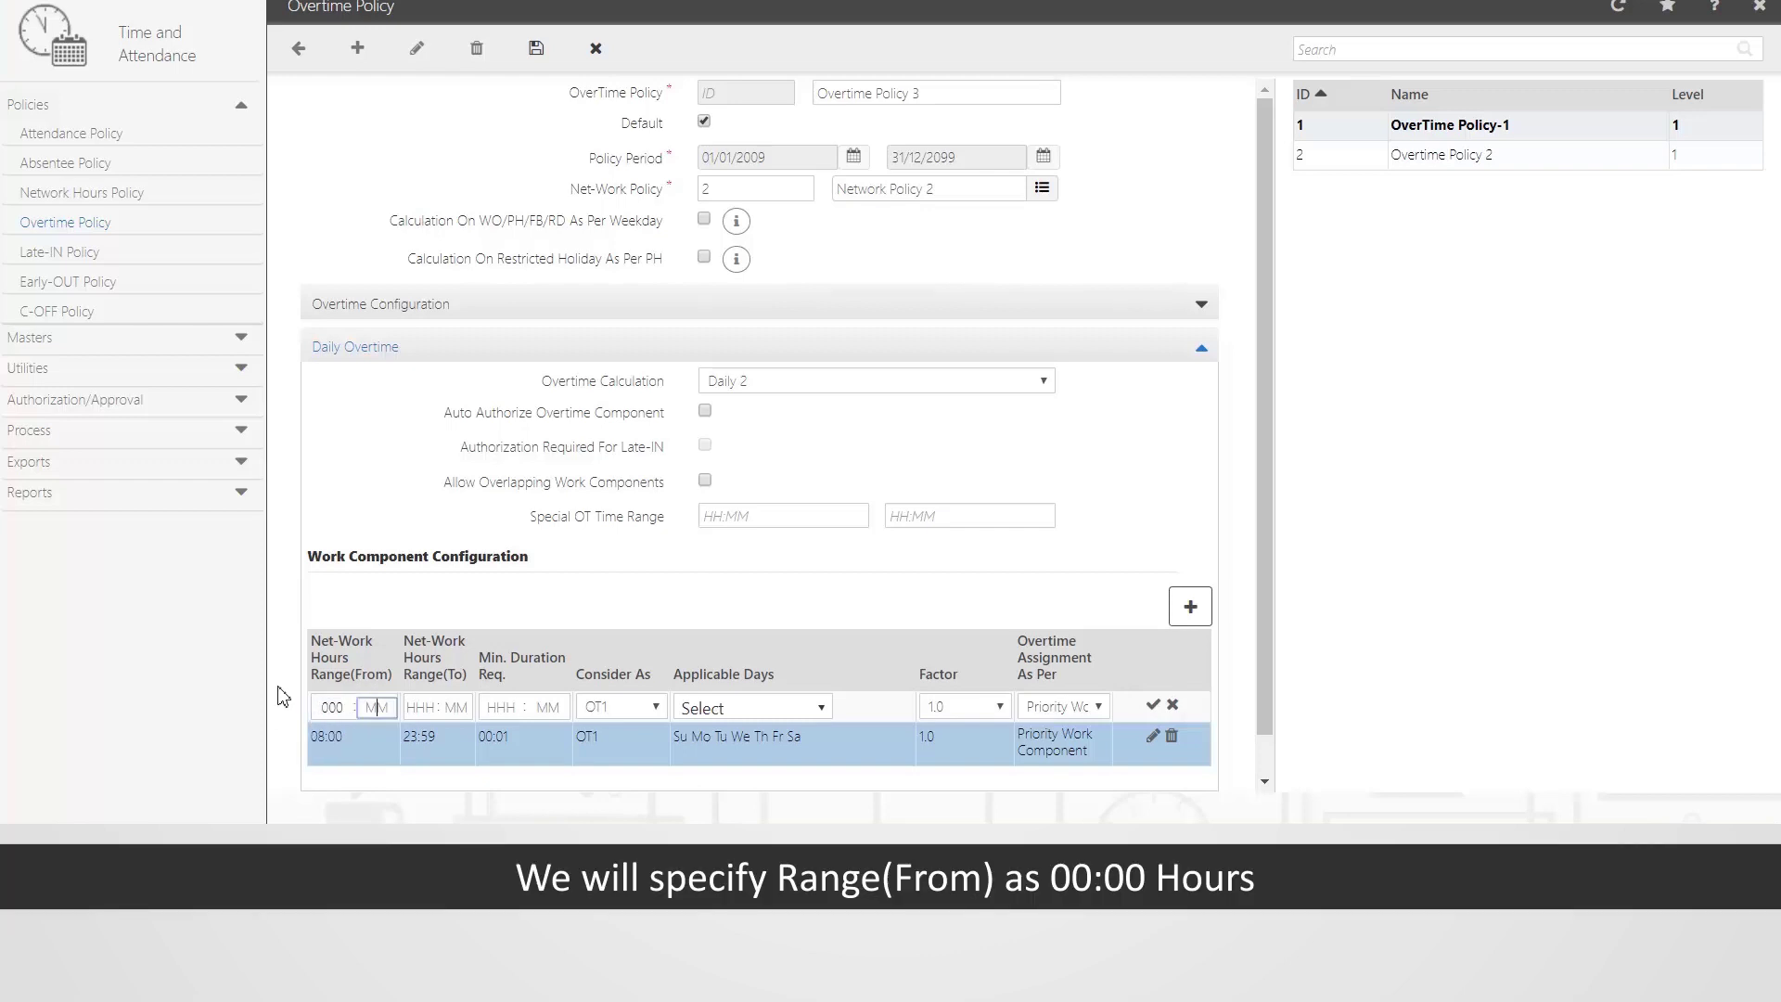
type("00")
left_click(419, 707)
type("23")
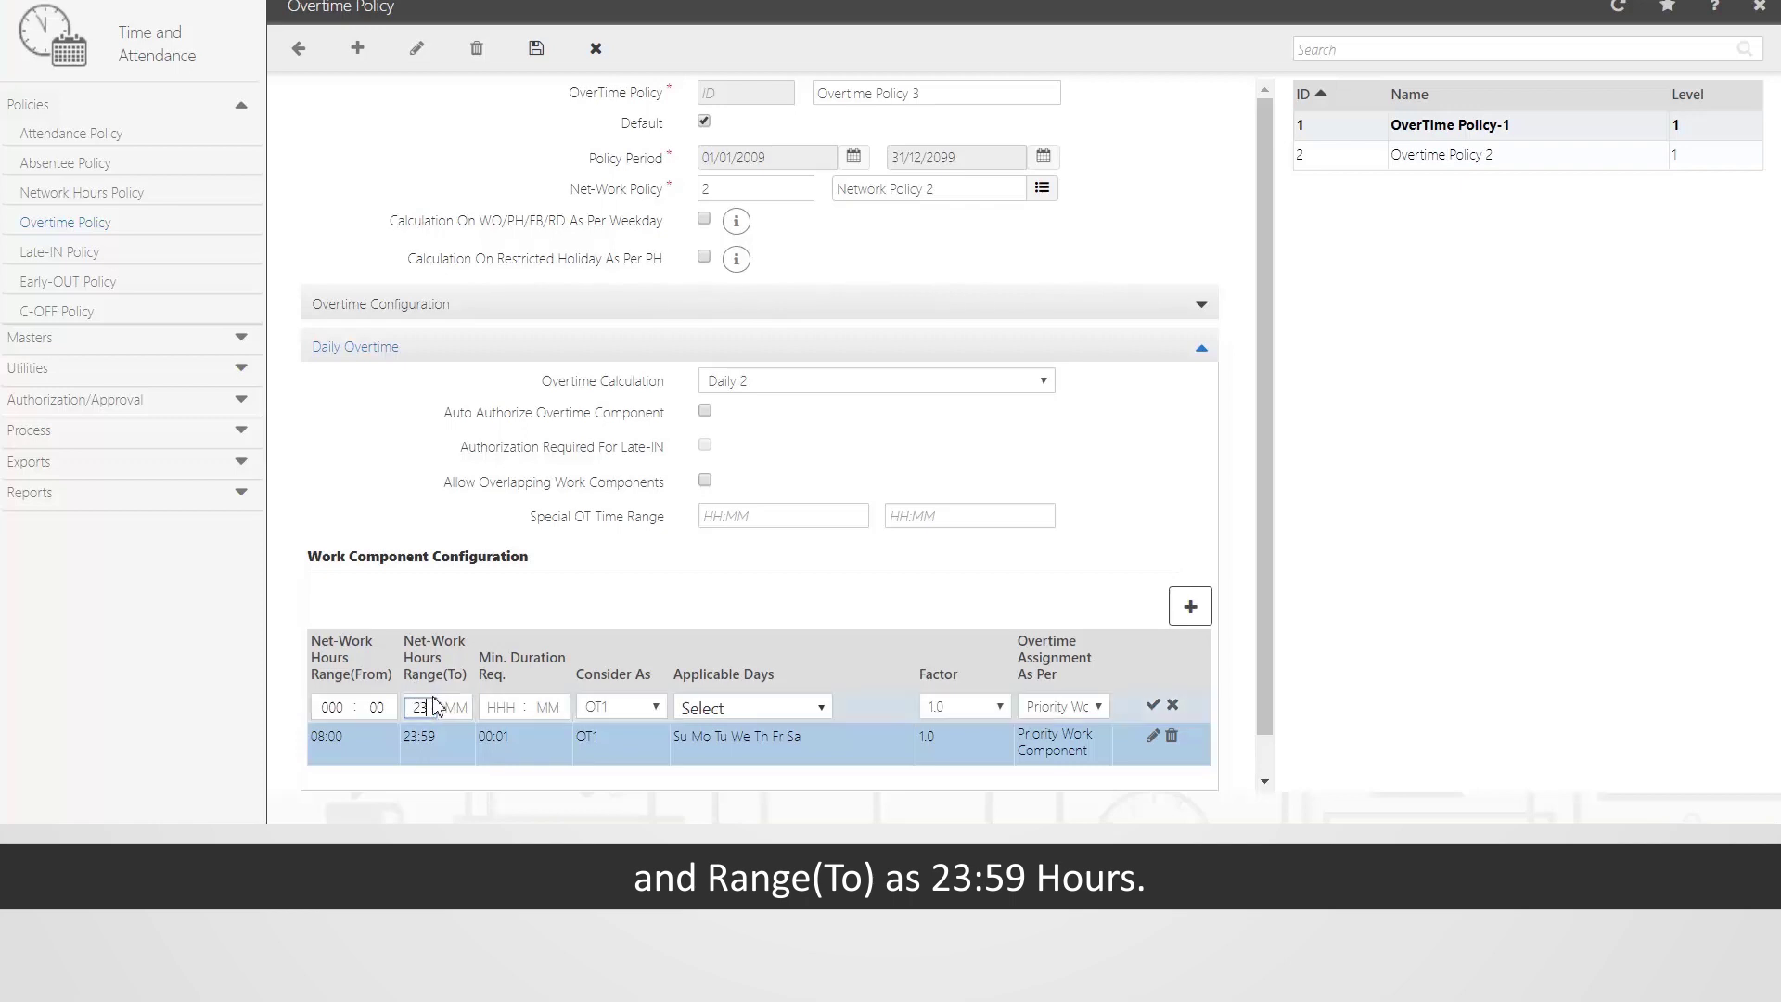
key("Tab")
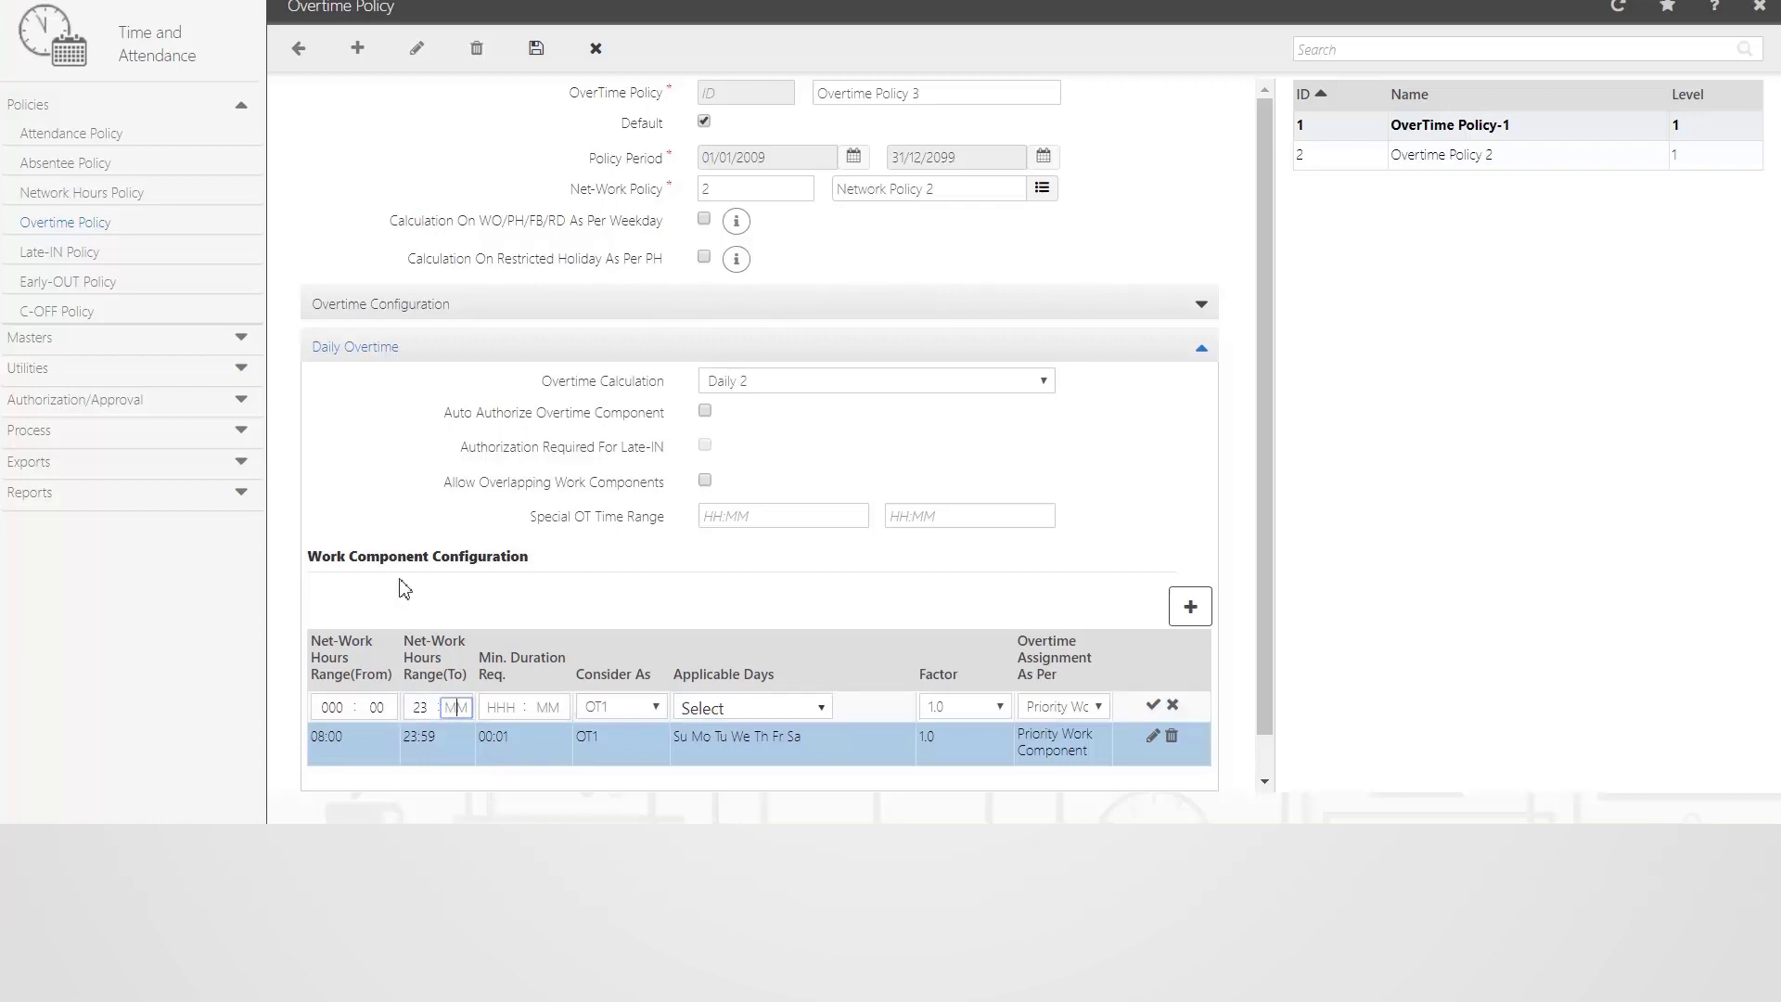
type("59")
key("Tab")
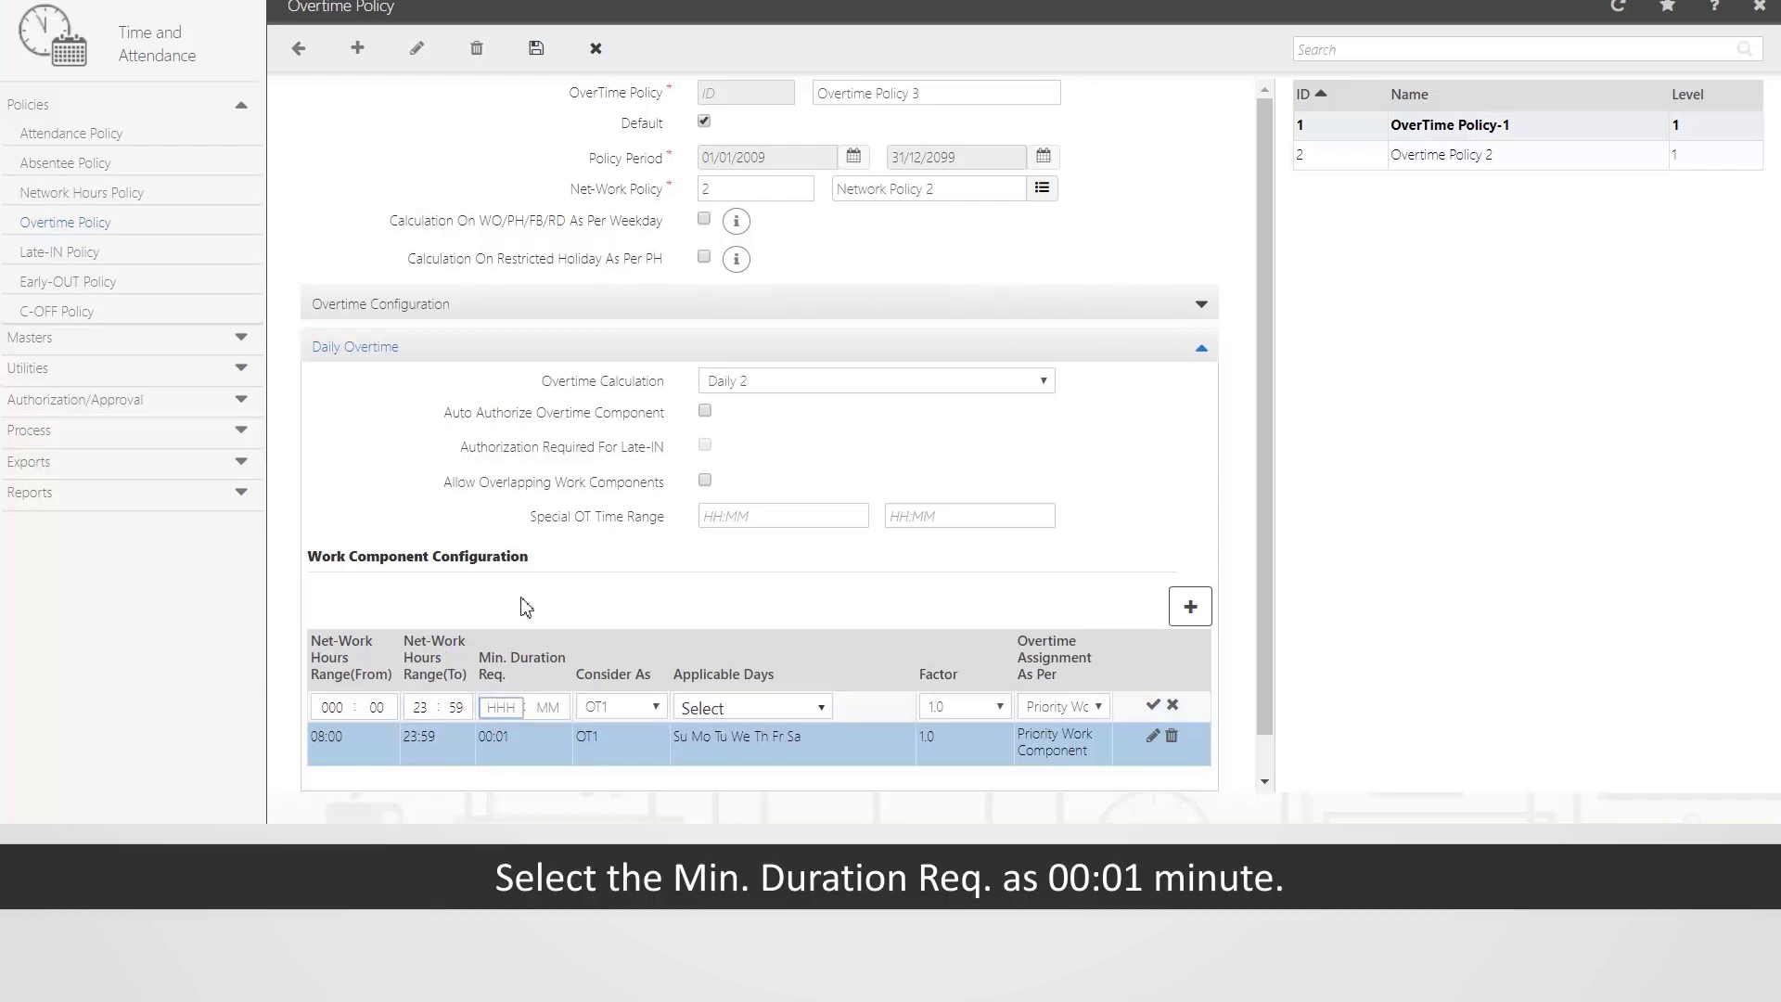
Step: Set the new work component's minimum required duration to 00:01 and consider it as OT1
type("000 : 01")
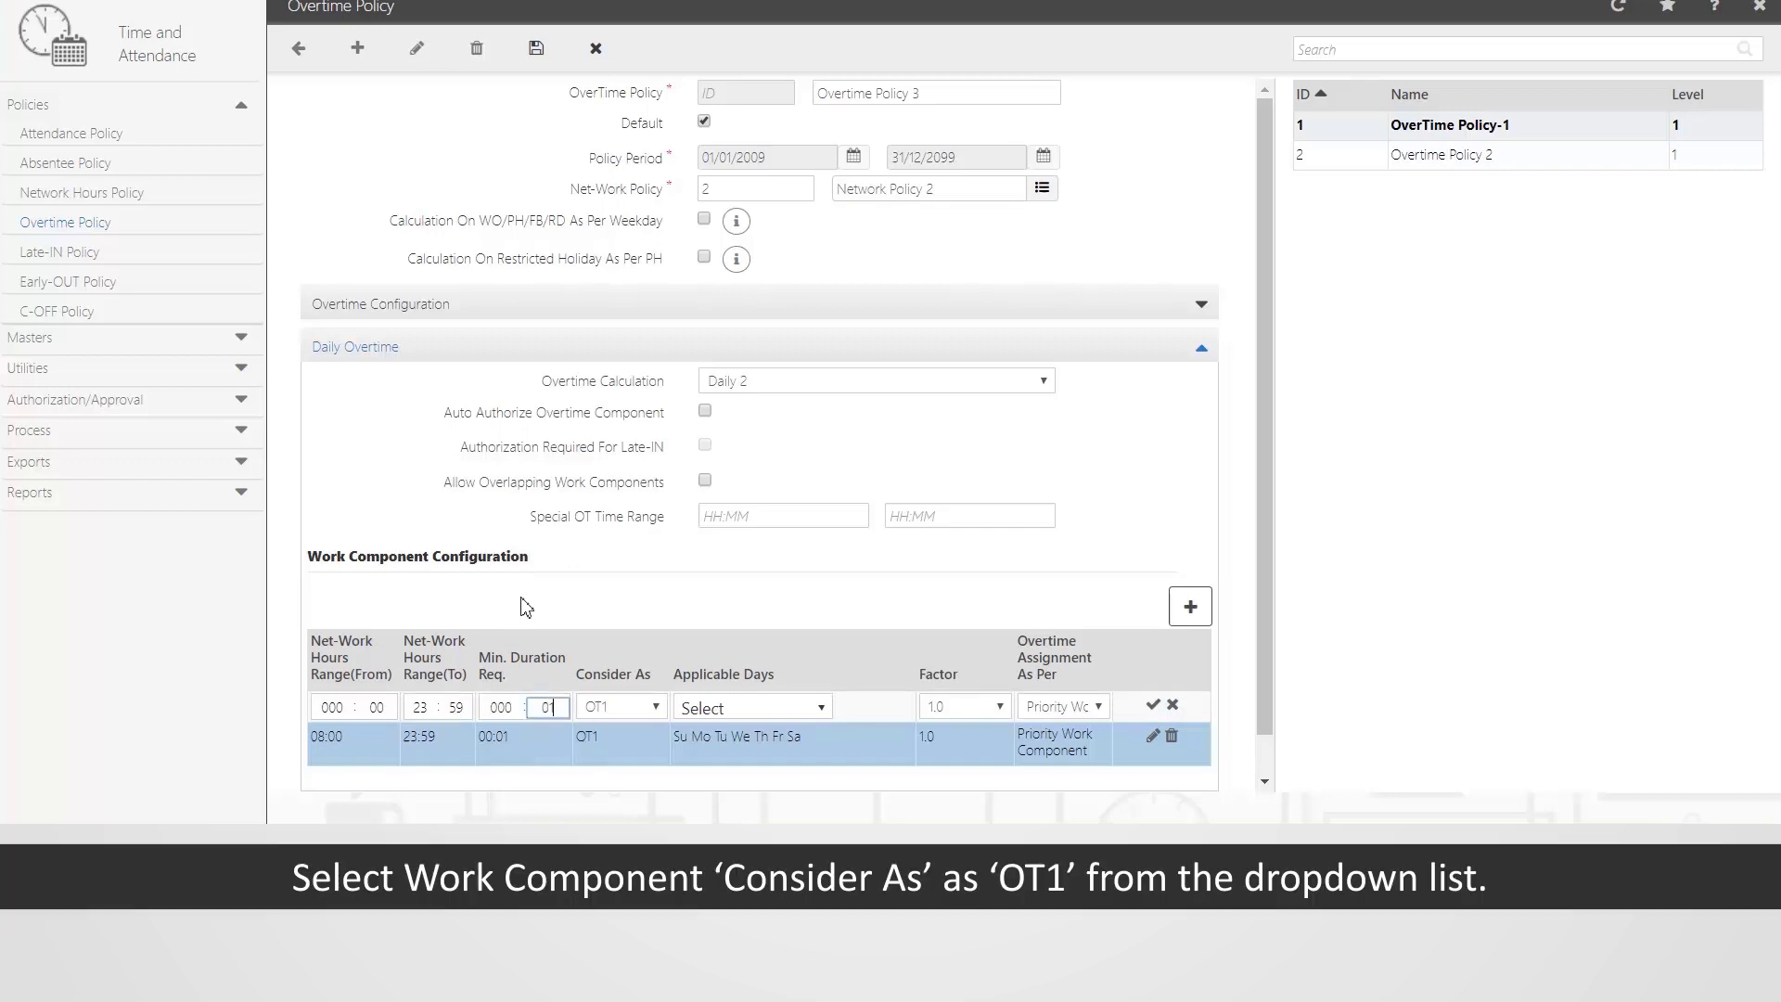
left_click(648, 710)
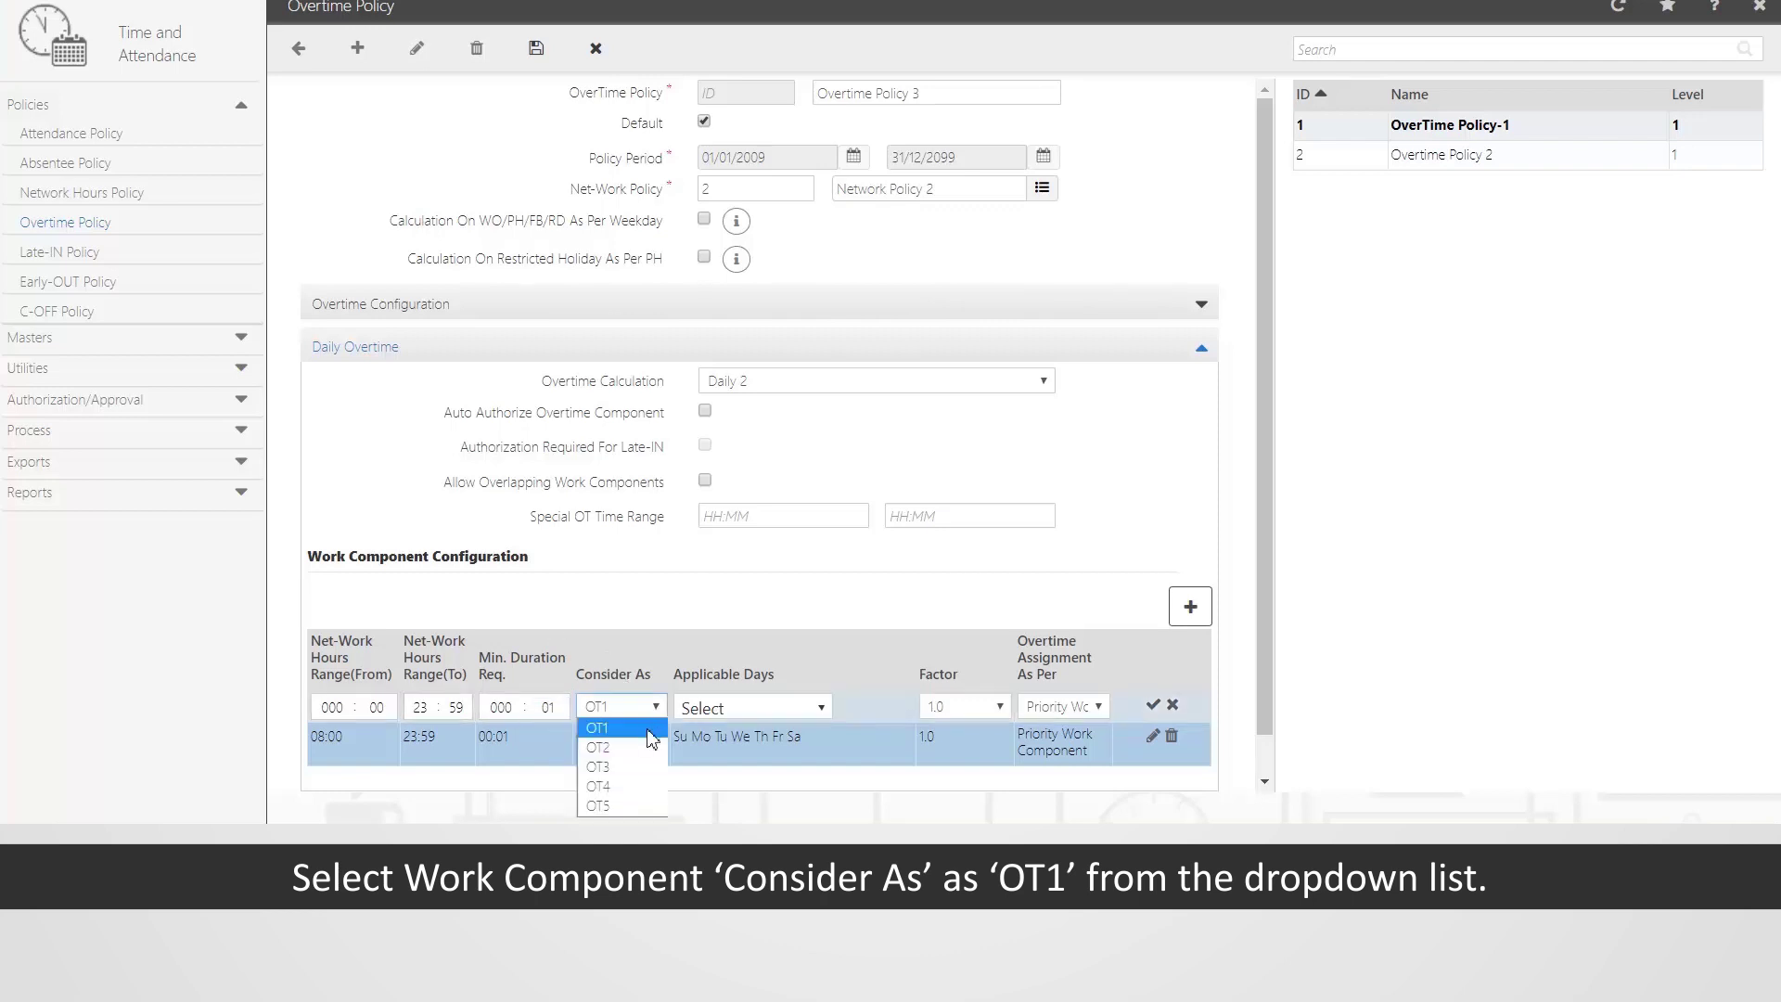
left_click(649, 729)
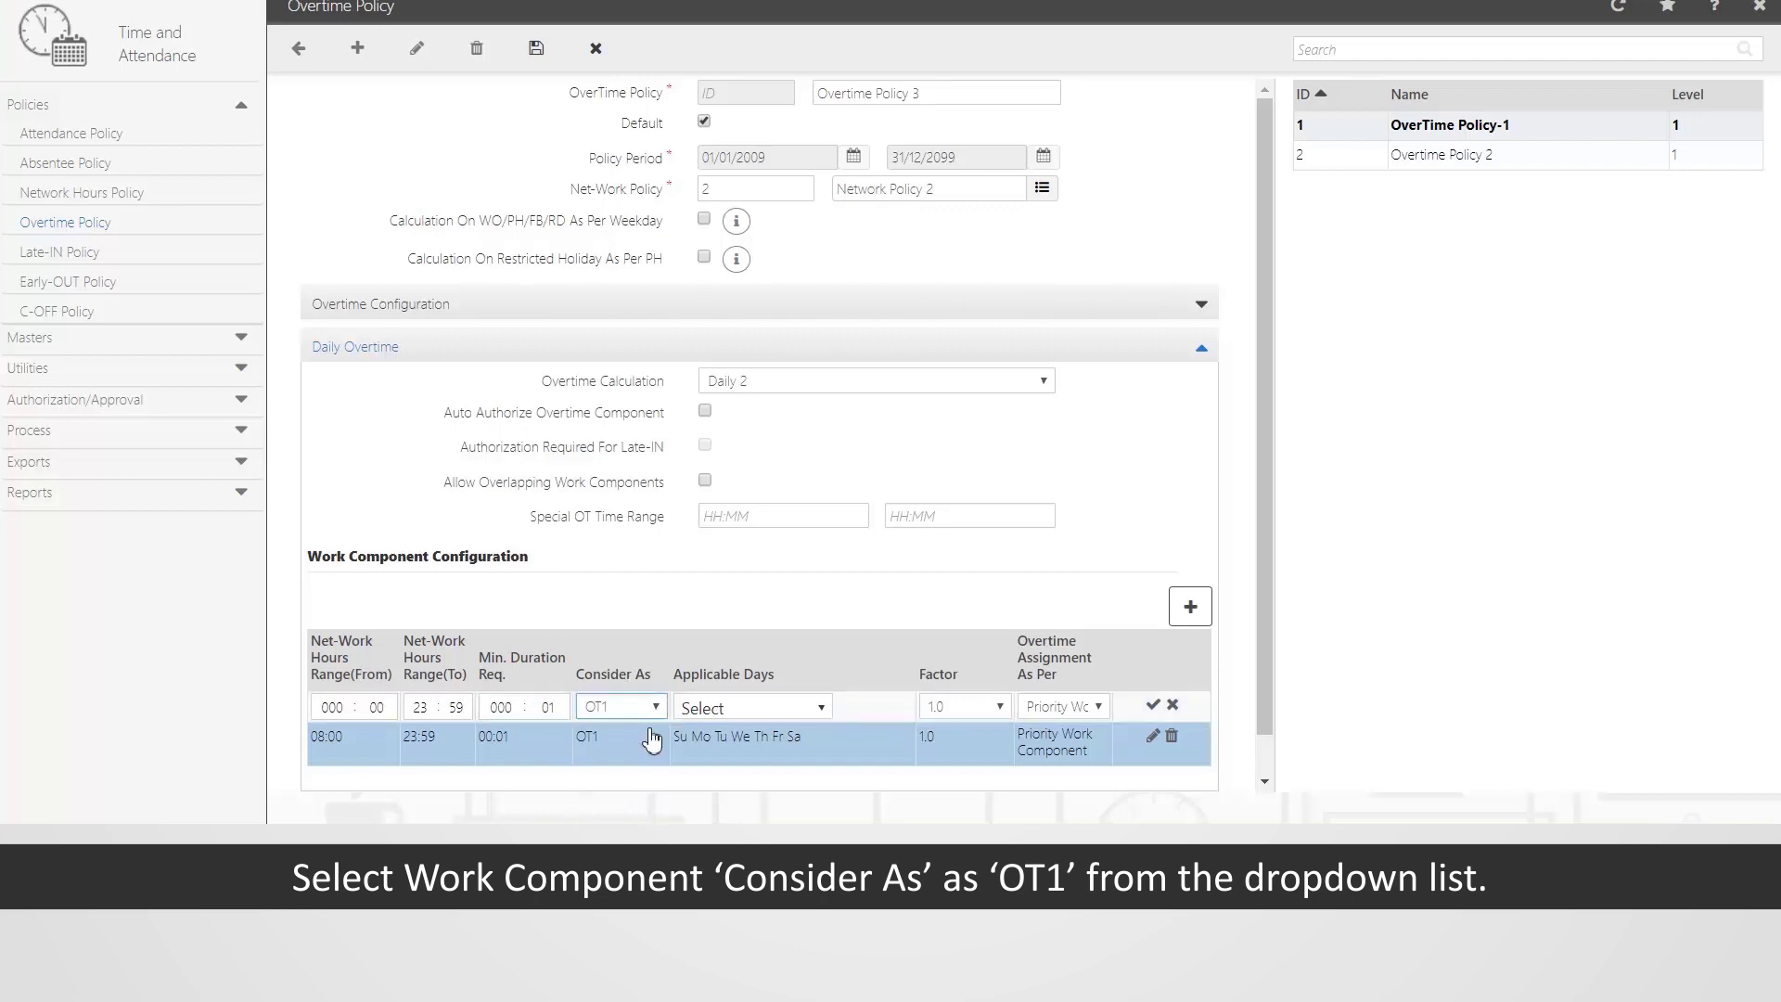
Step: Make the new work component applicable on WO/PH, WO and PH days
left_click(820, 708)
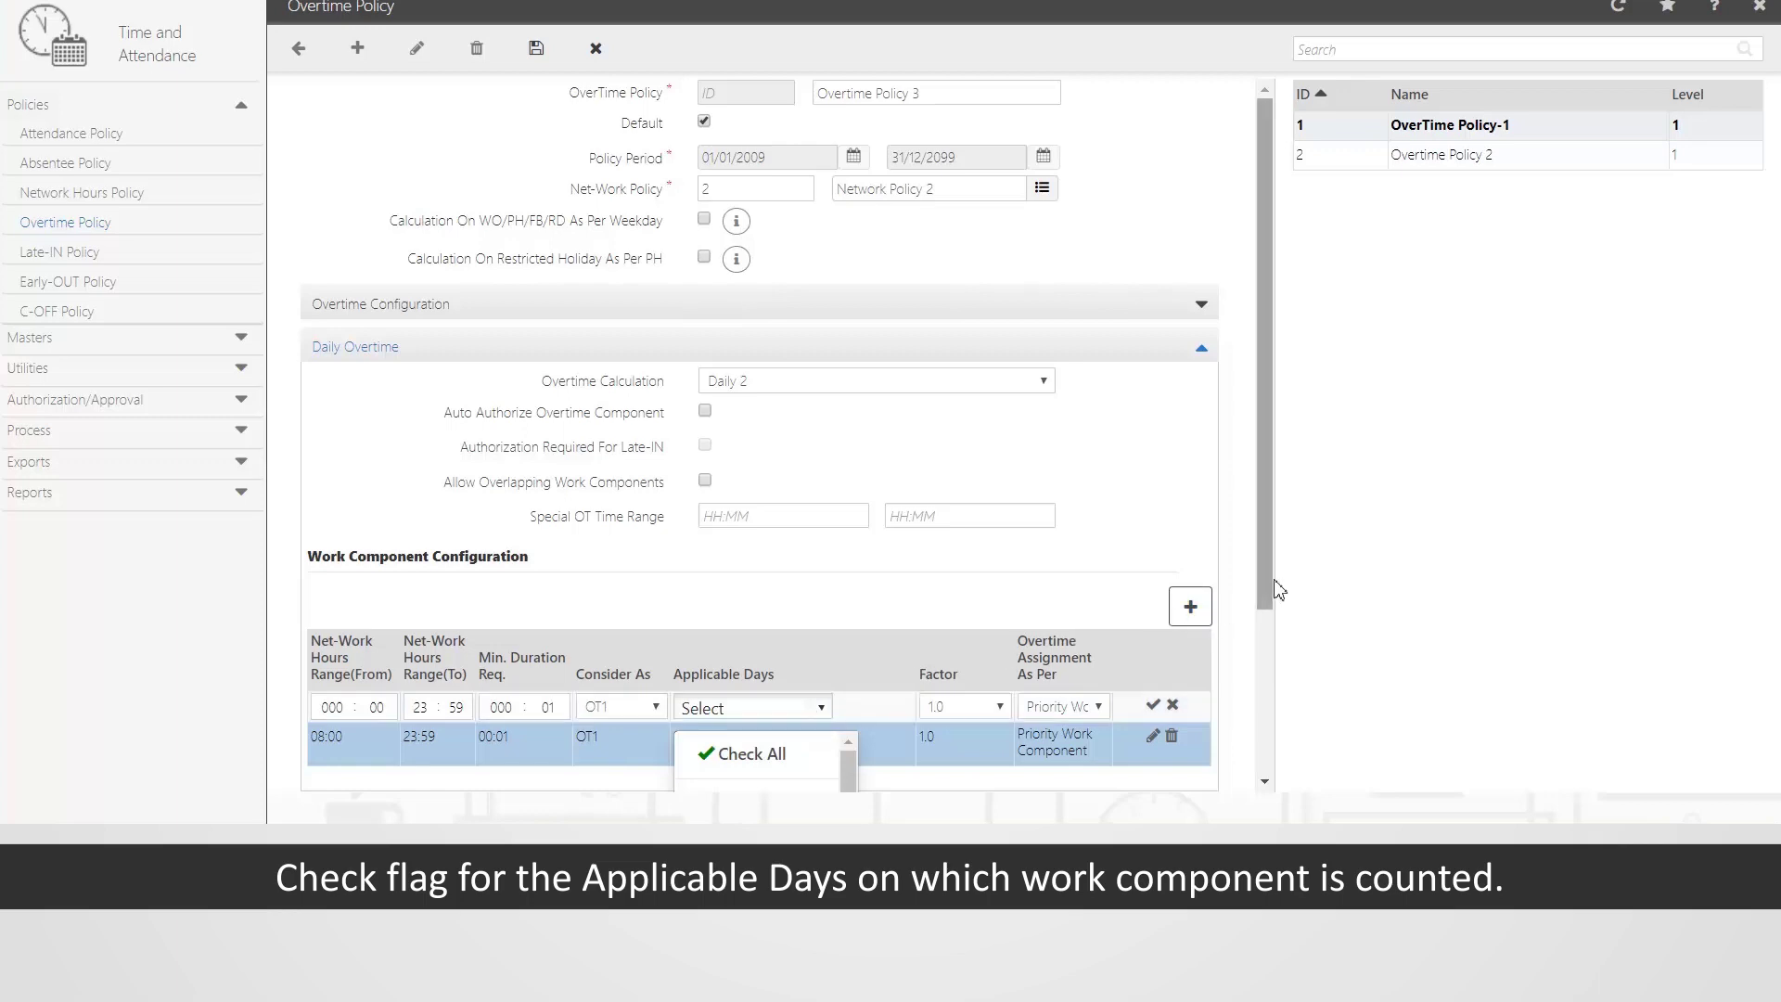
left_click_drag(1268, 580, 1265, 784)
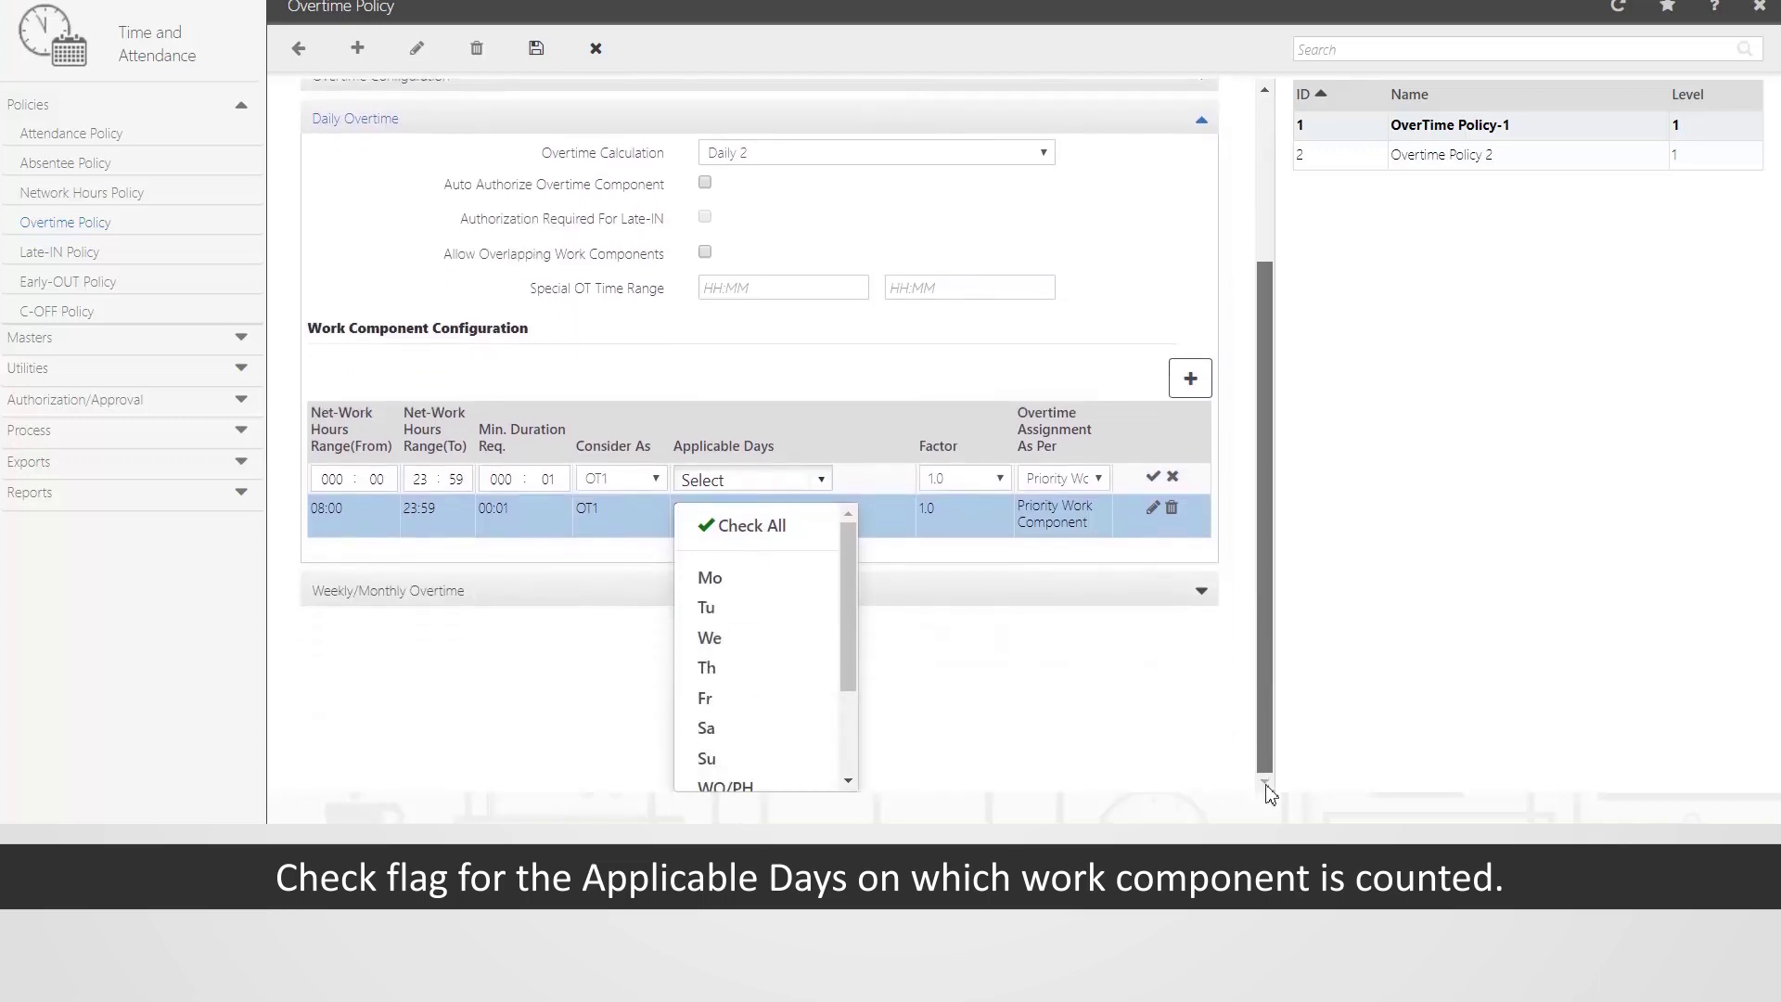
left_click_drag(848, 691, 855, 739)
left_click(791, 698)
left_click(786, 727)
left_click(782, 756)
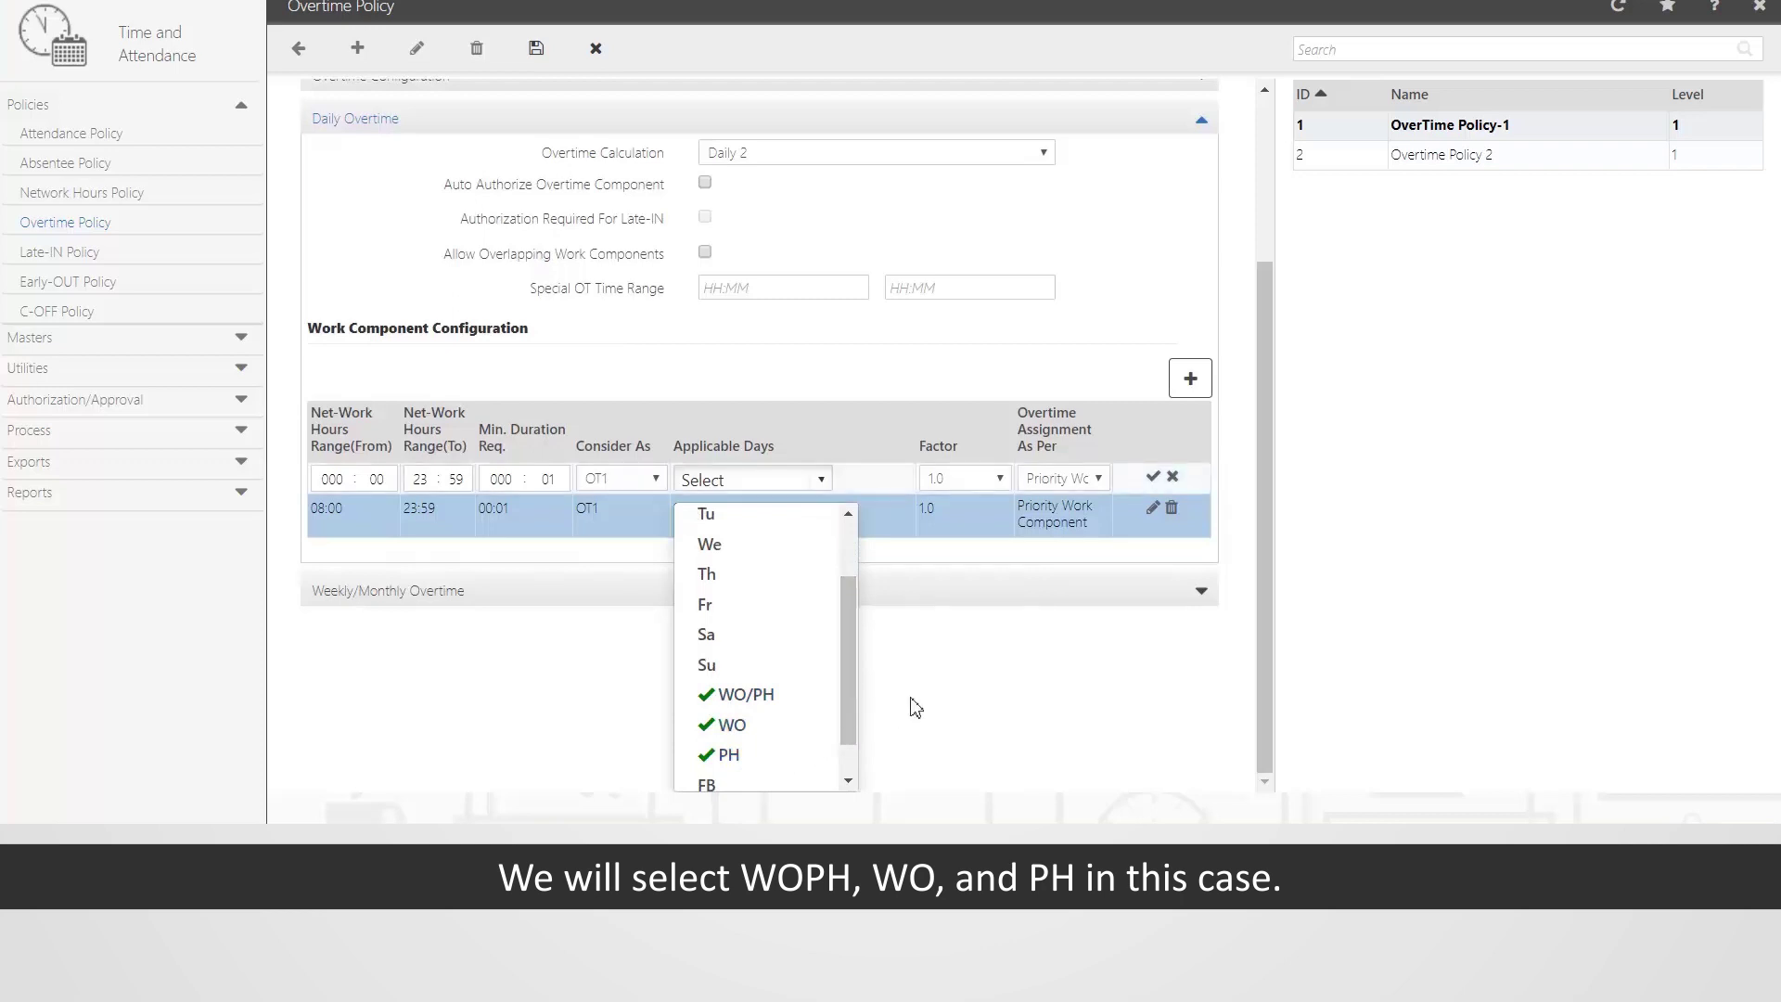
scroll(910, 705, "up", 2)
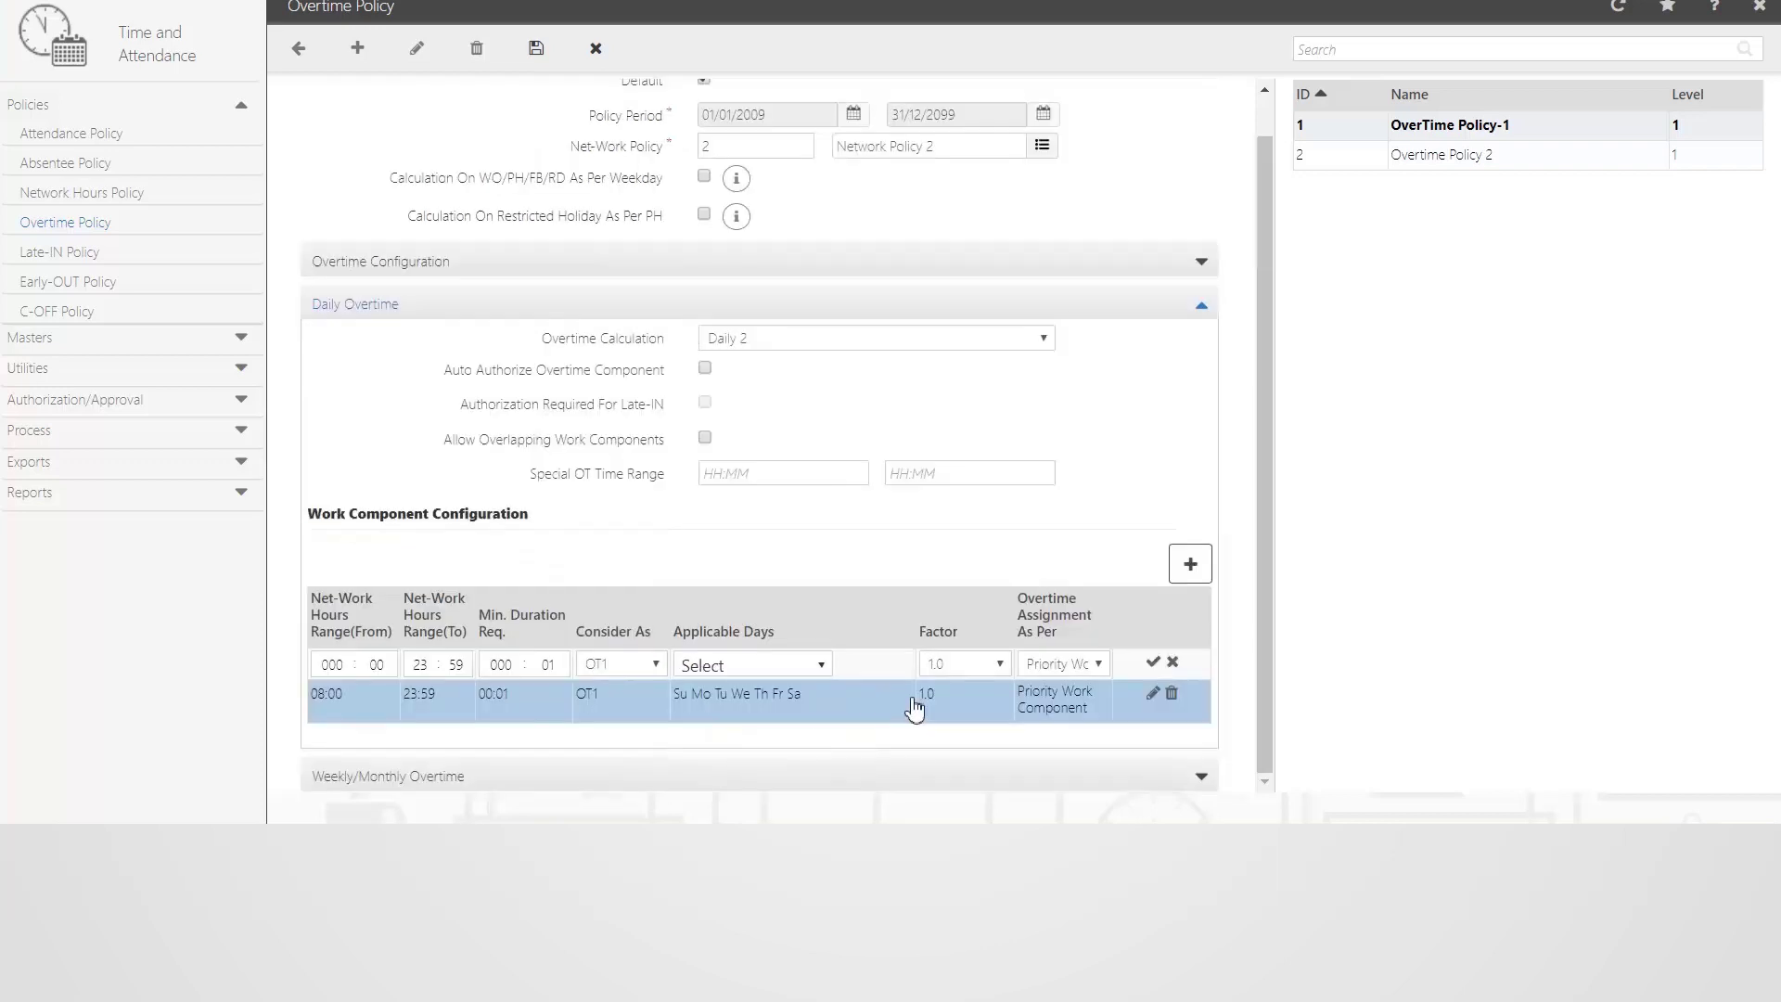
Step: Set the new work component's factor to 1.0 and its overtime assignment to Priority Work Component
left_click(998, 664)
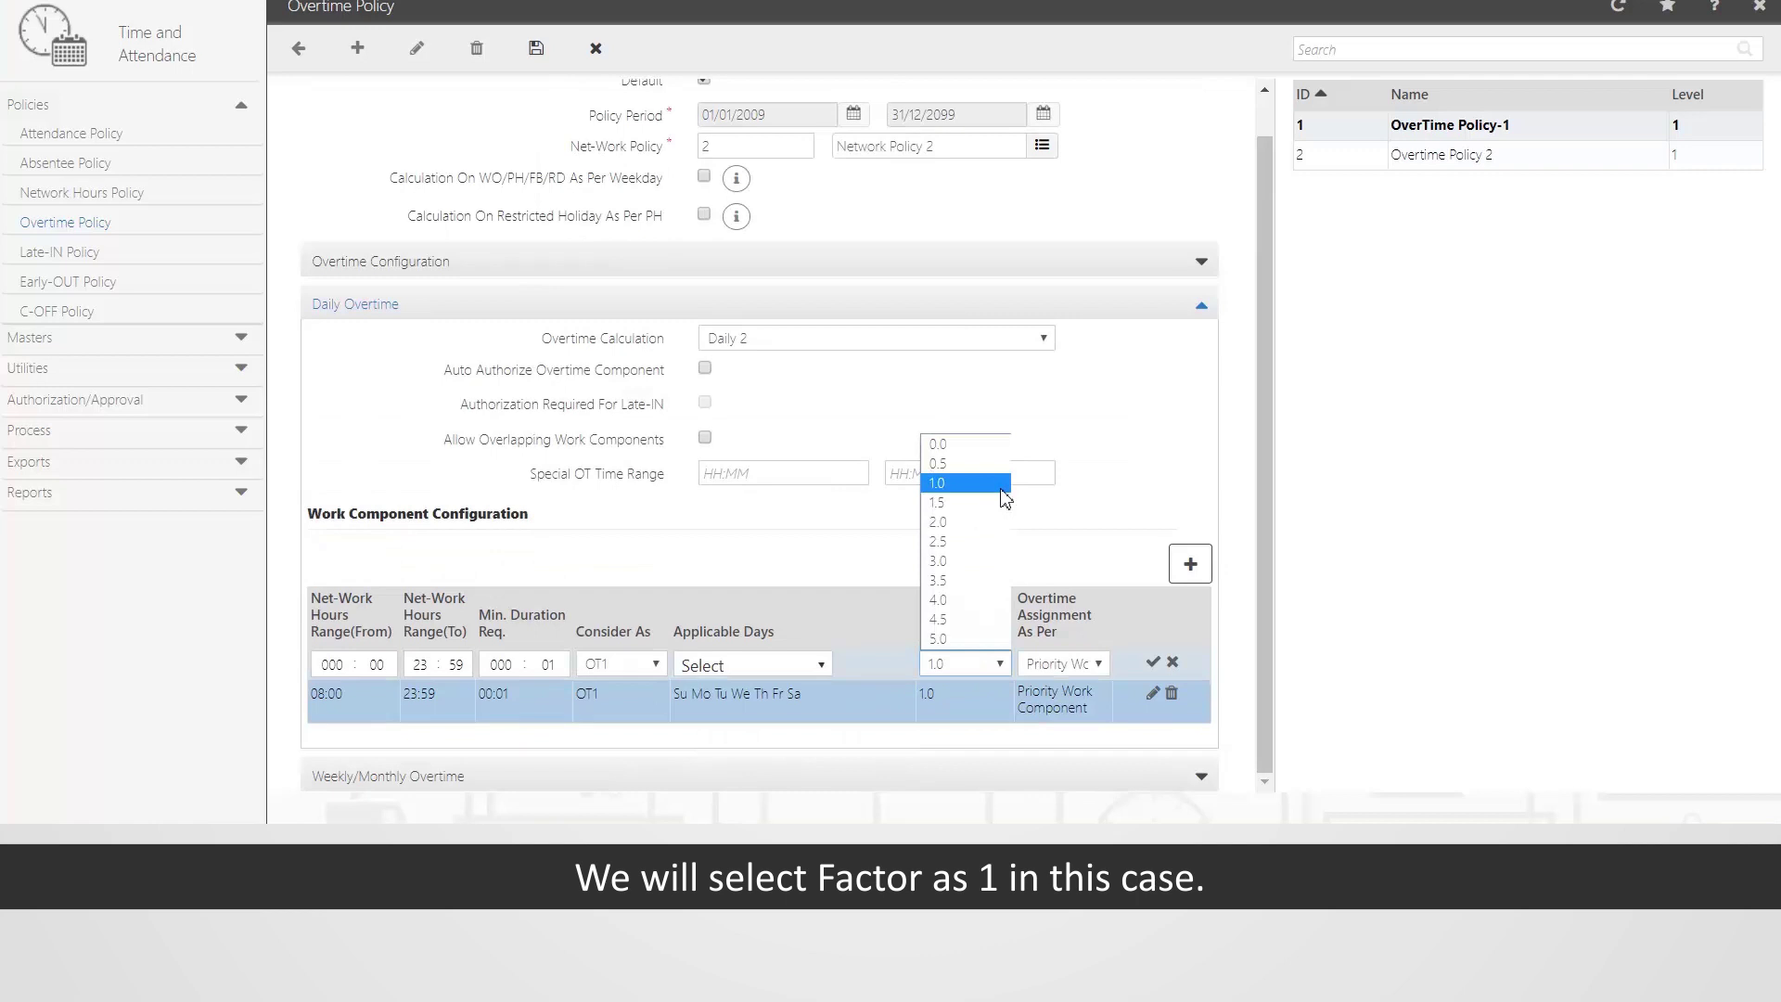
left_click(1006, 482)
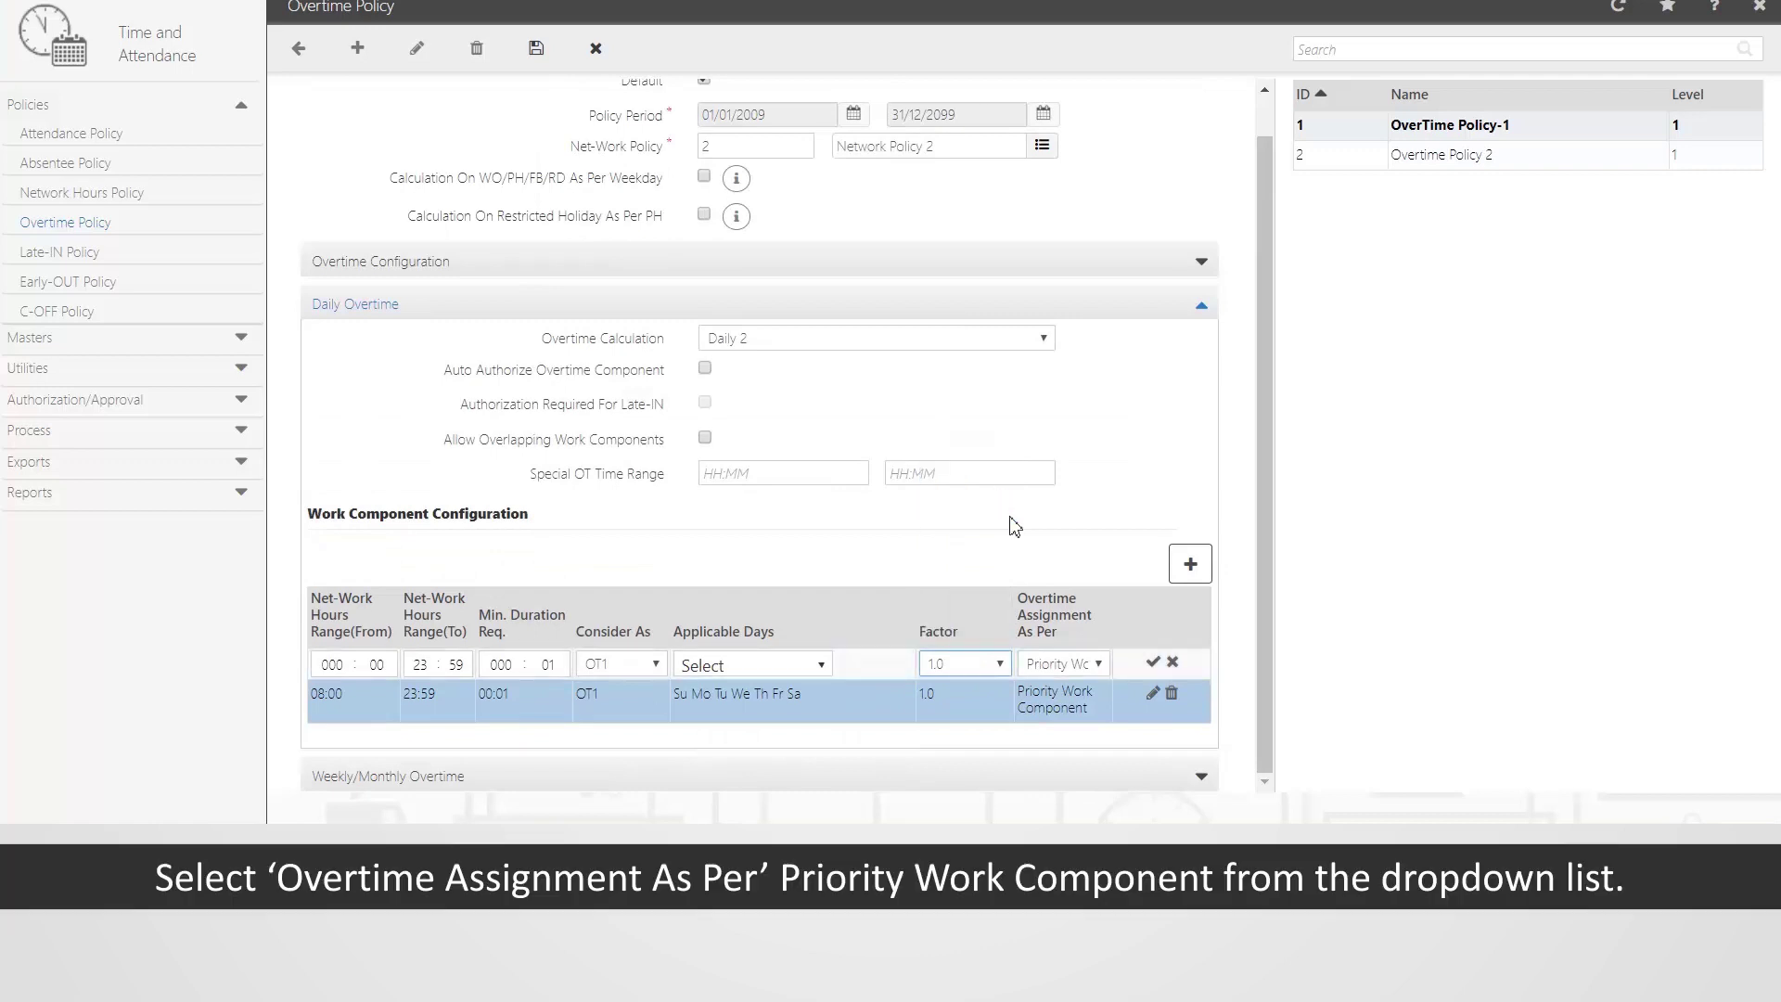
left_click(1098, 664)
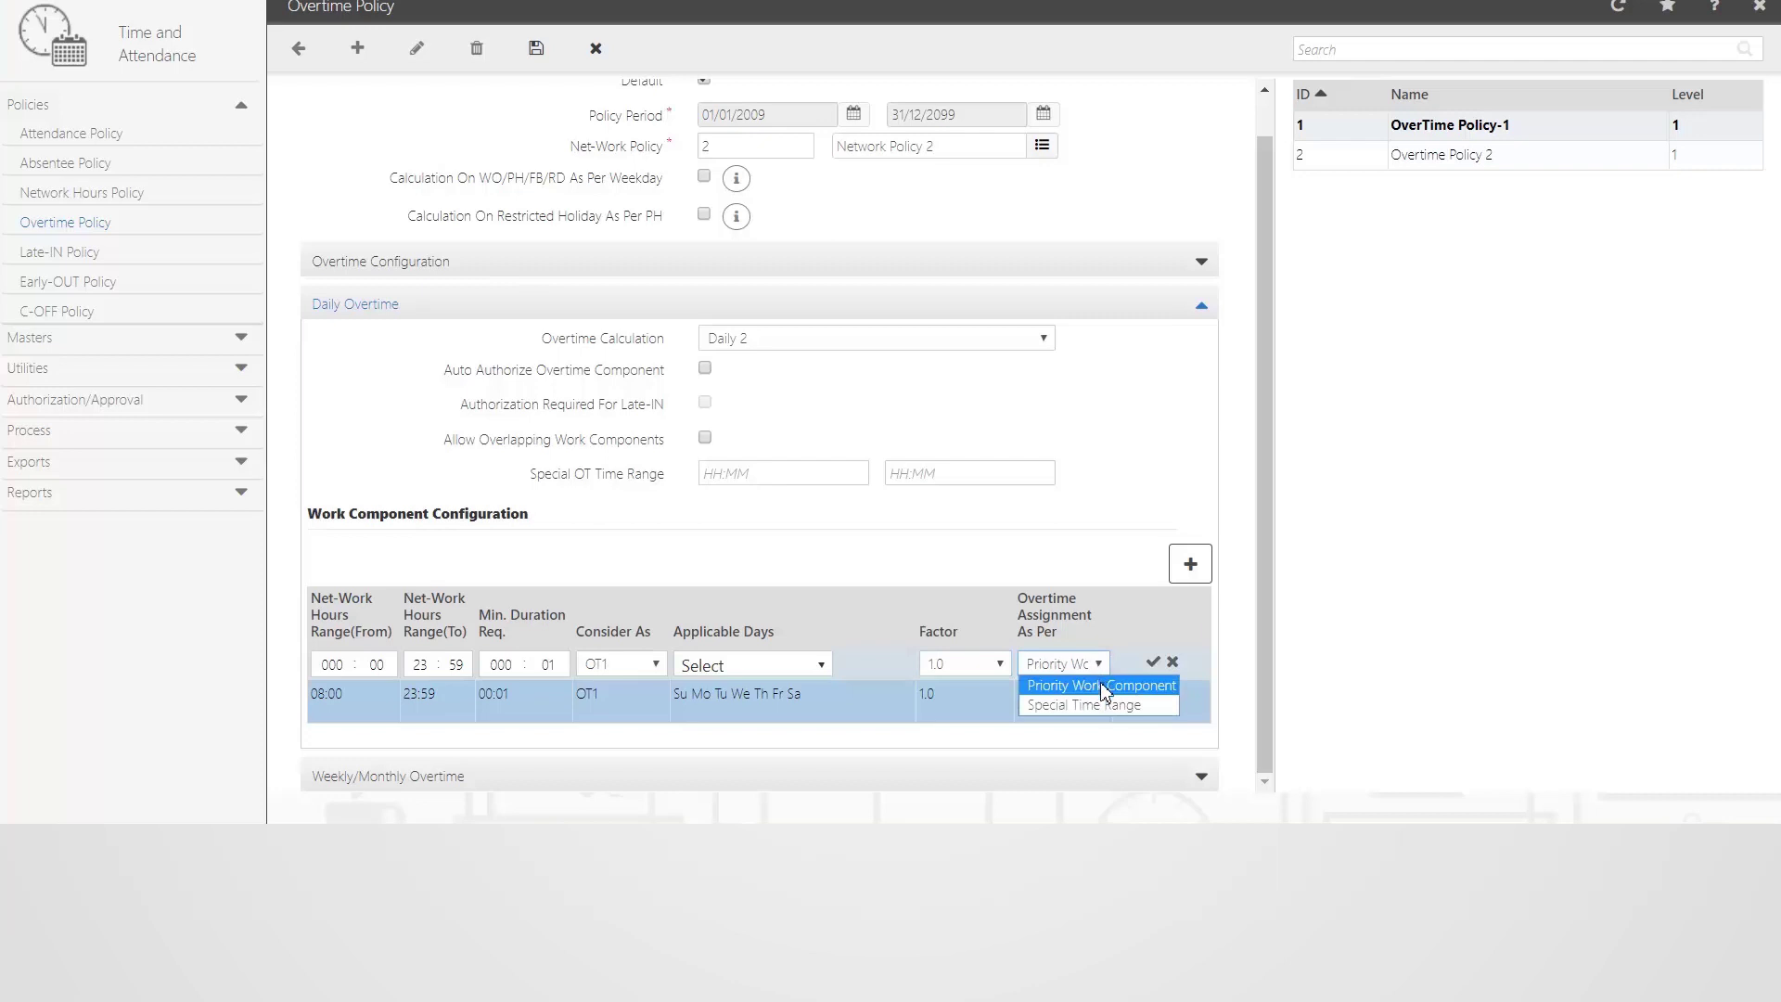
left_click(1103, 685)
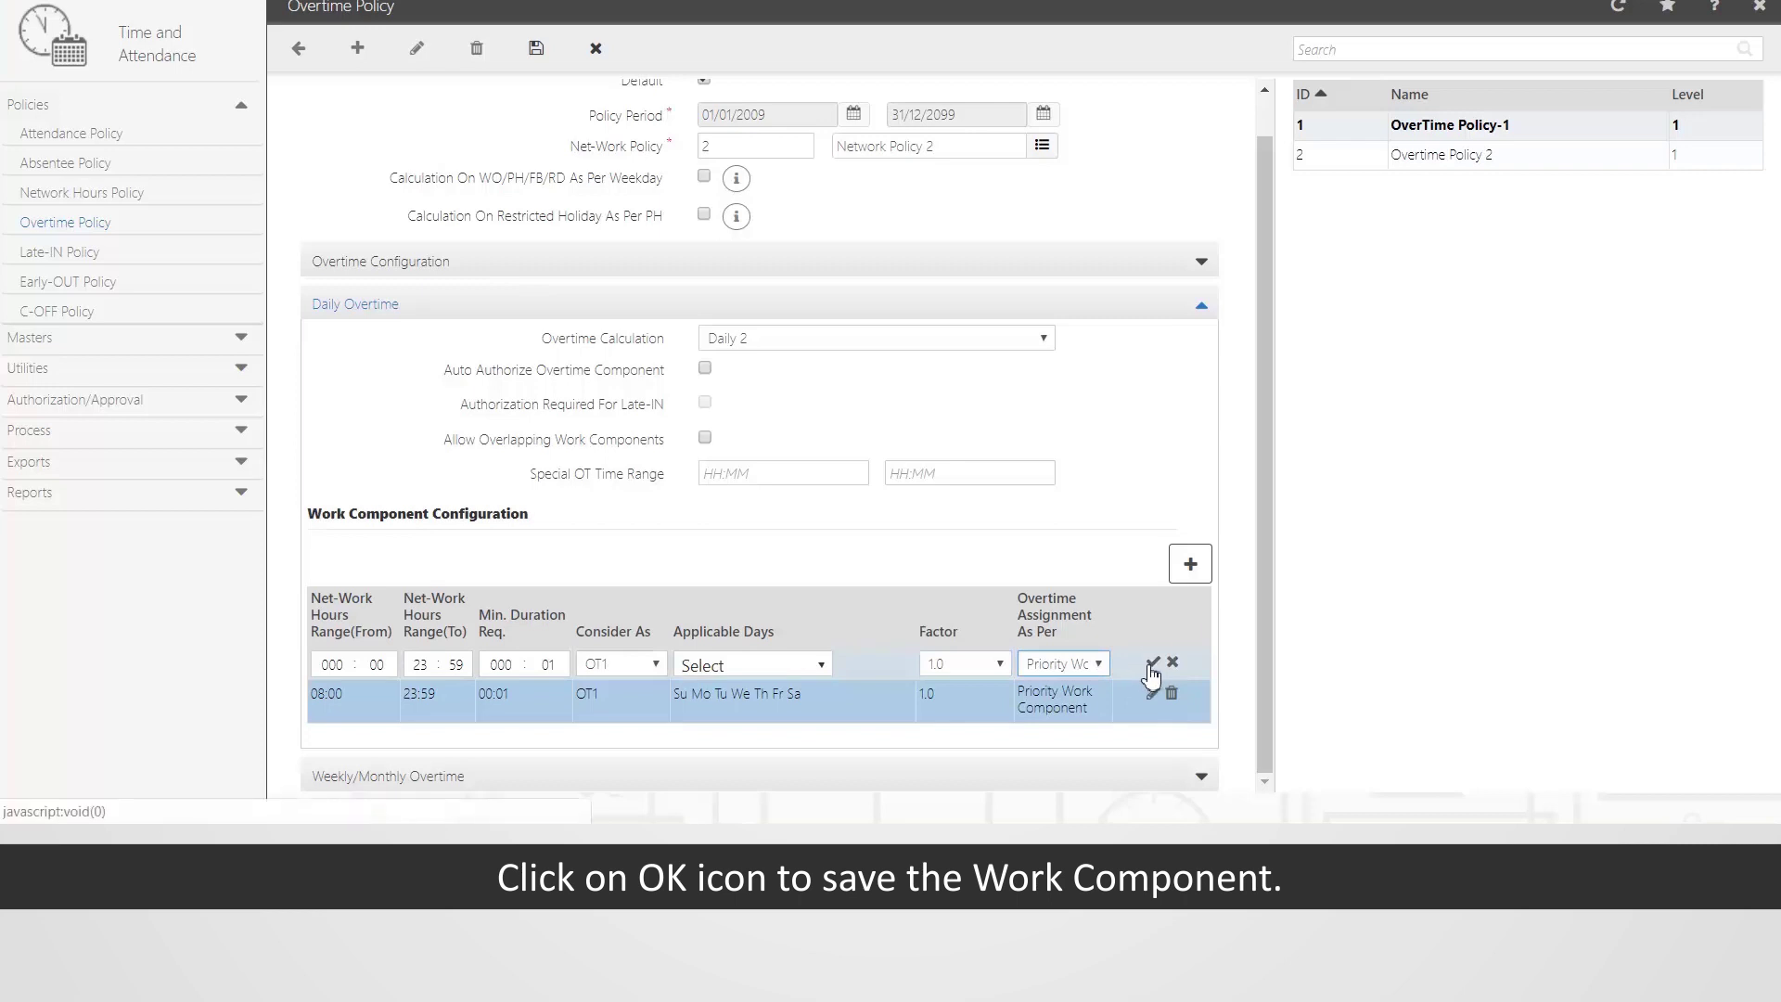